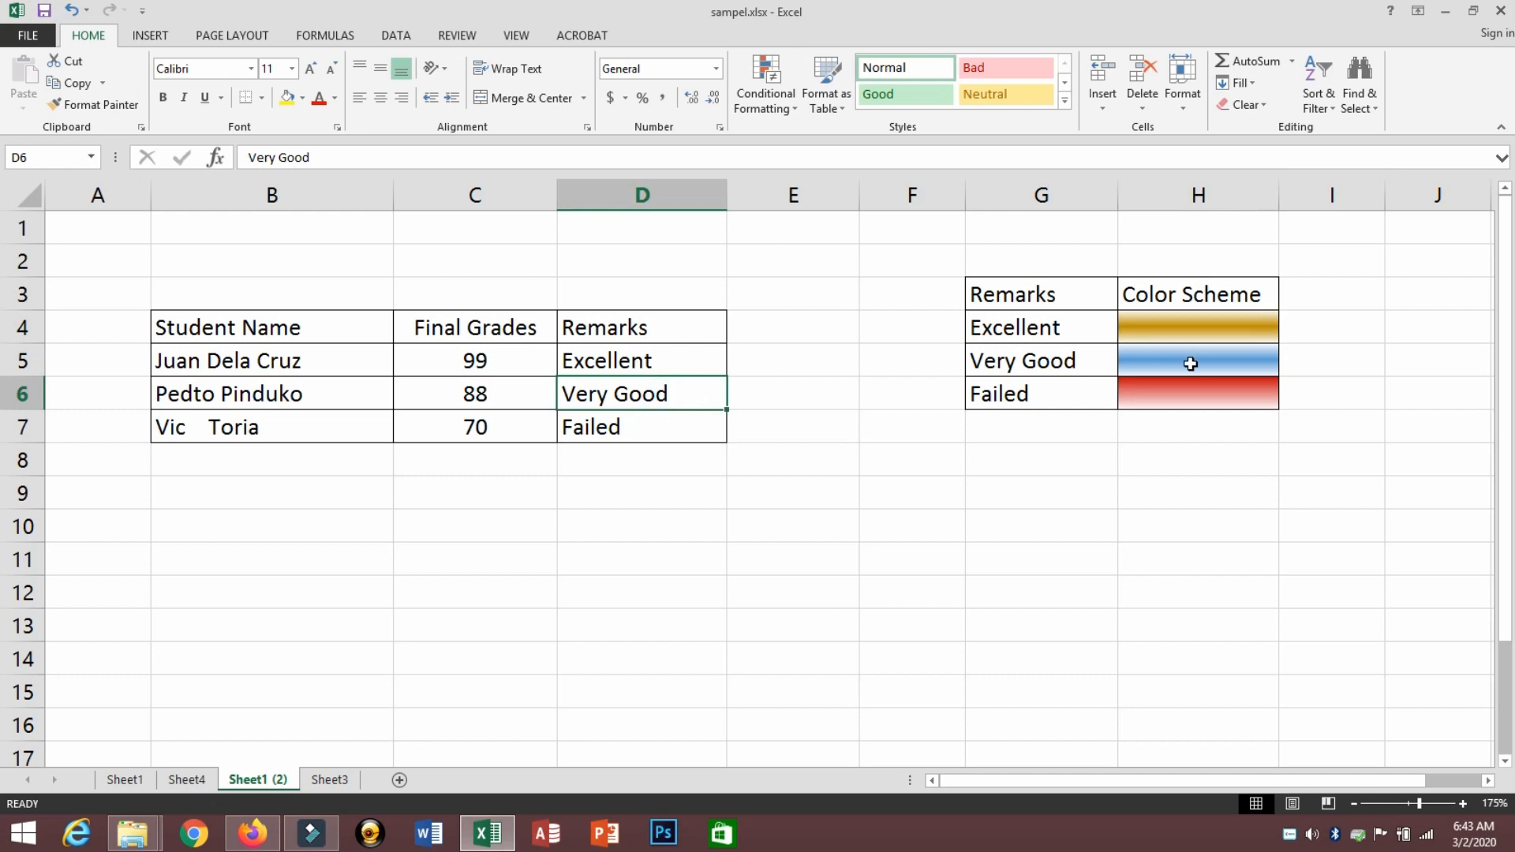
pyautogui.click(1189, 359)
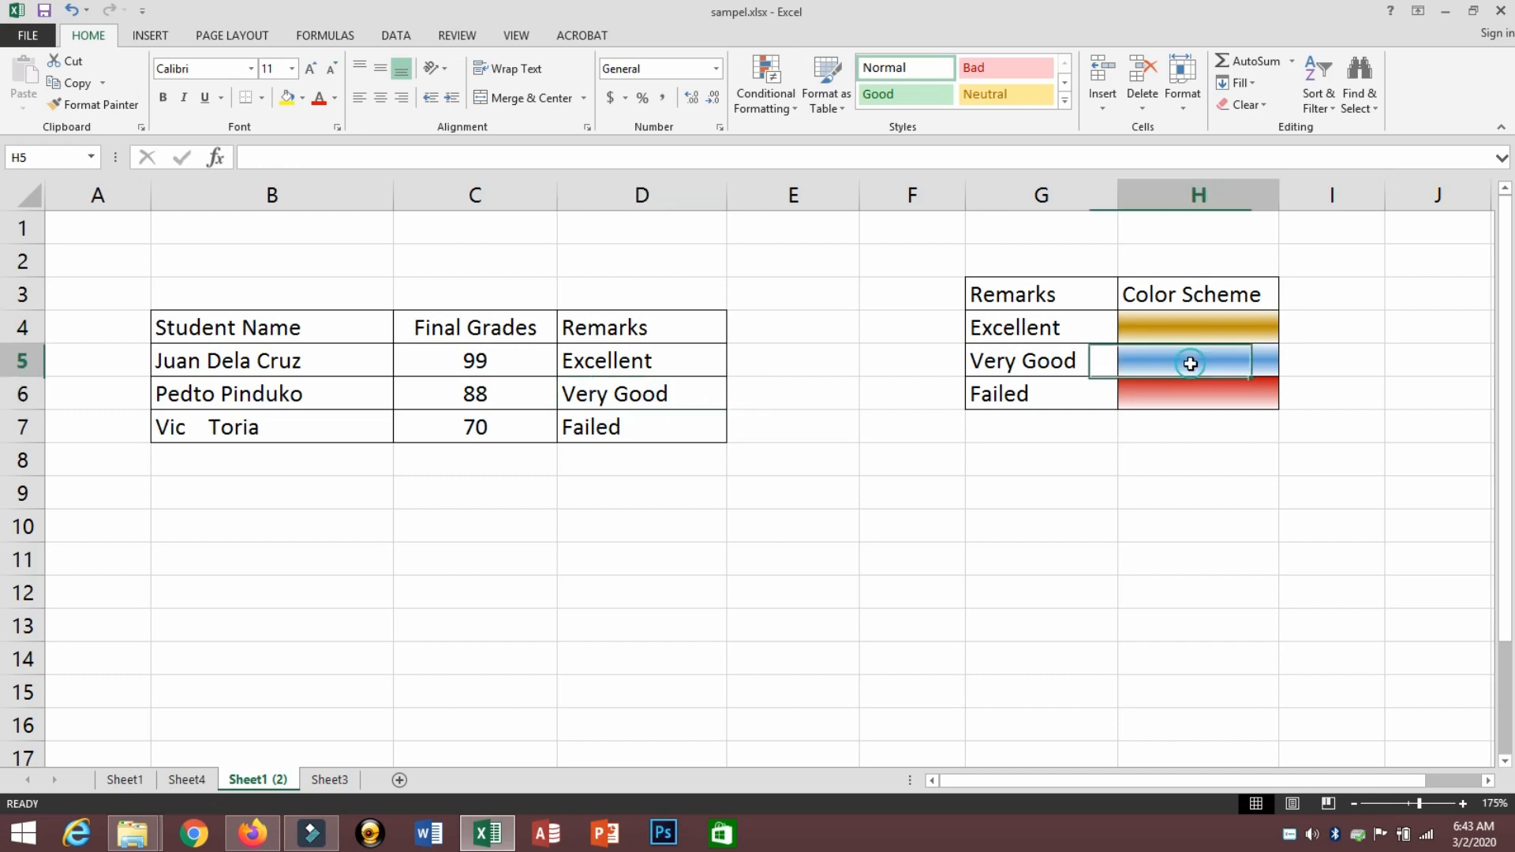
pyautogui.click(1160, 402)
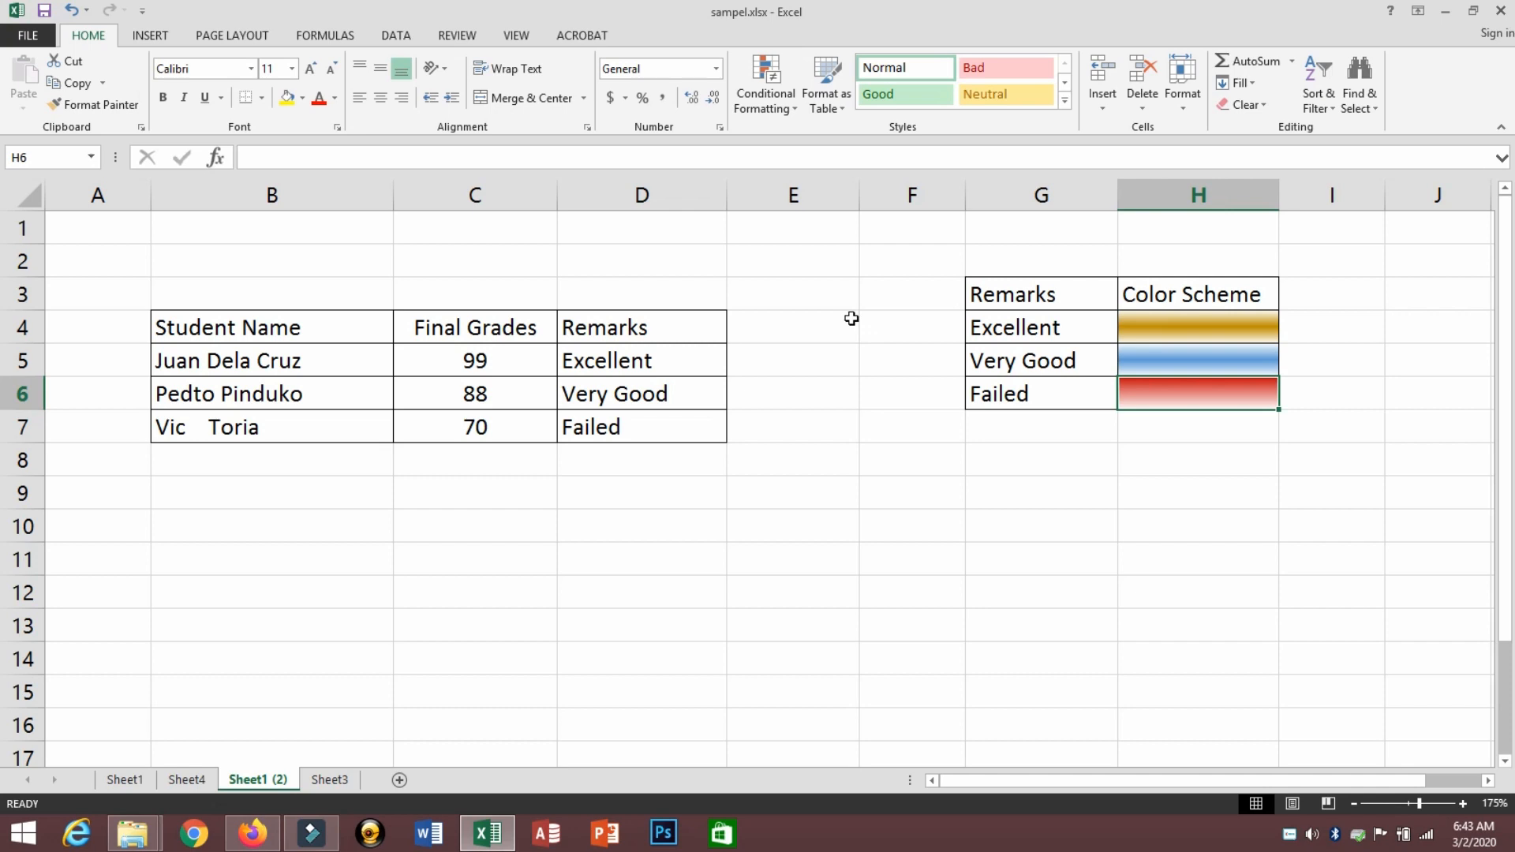
# Step: Apply all borders to the student table range B4:D14, including the empty rows below the existing records
pyautogui.moveTo(236, 327); pyautogui.dragTo(679, 660)
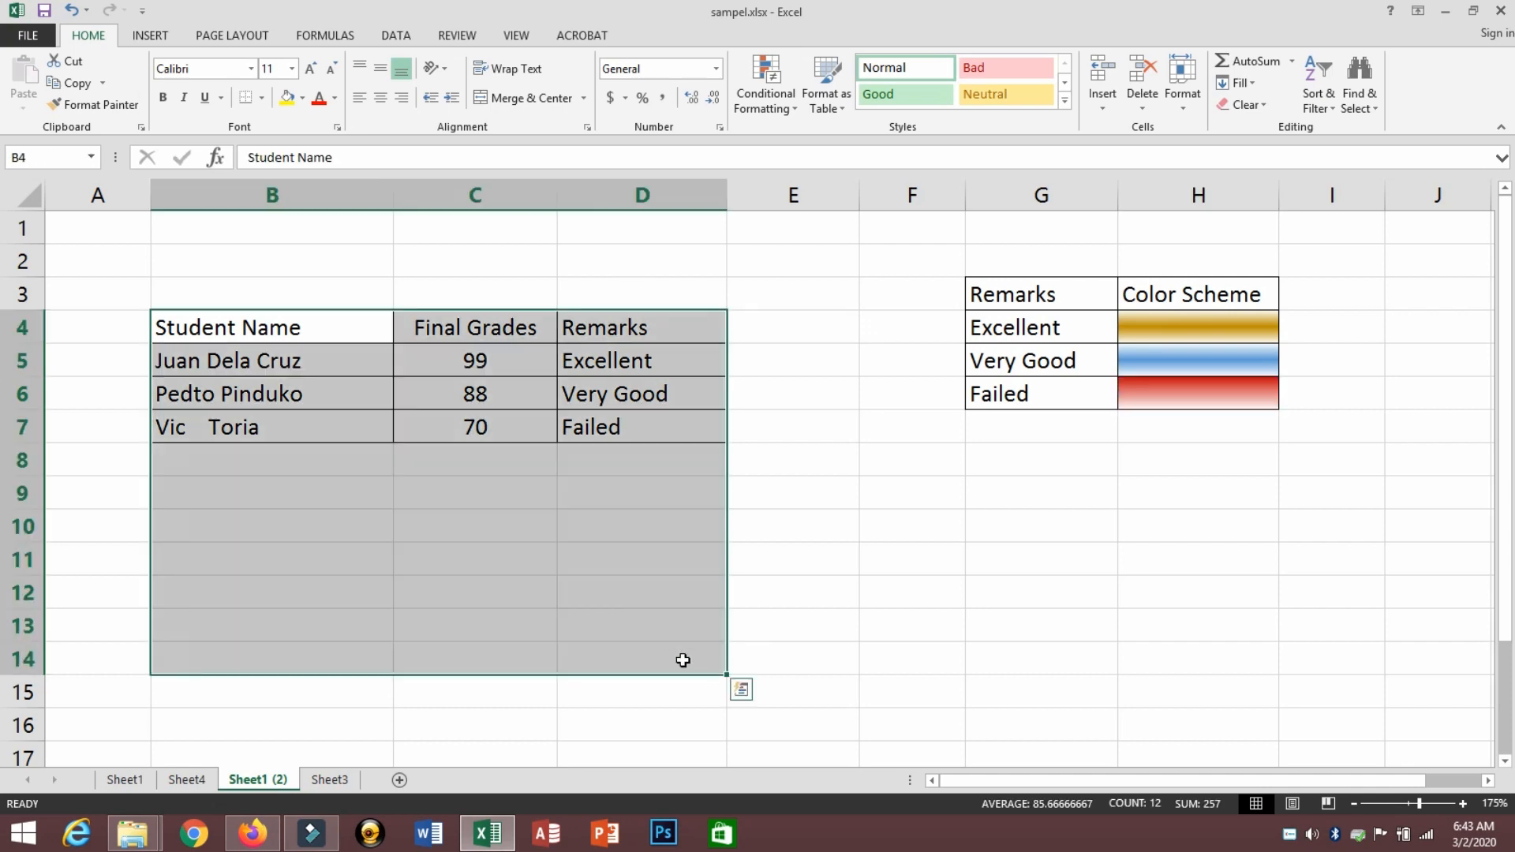
pyautogui.click(261, 97)
pyautogui.click(292, 258)
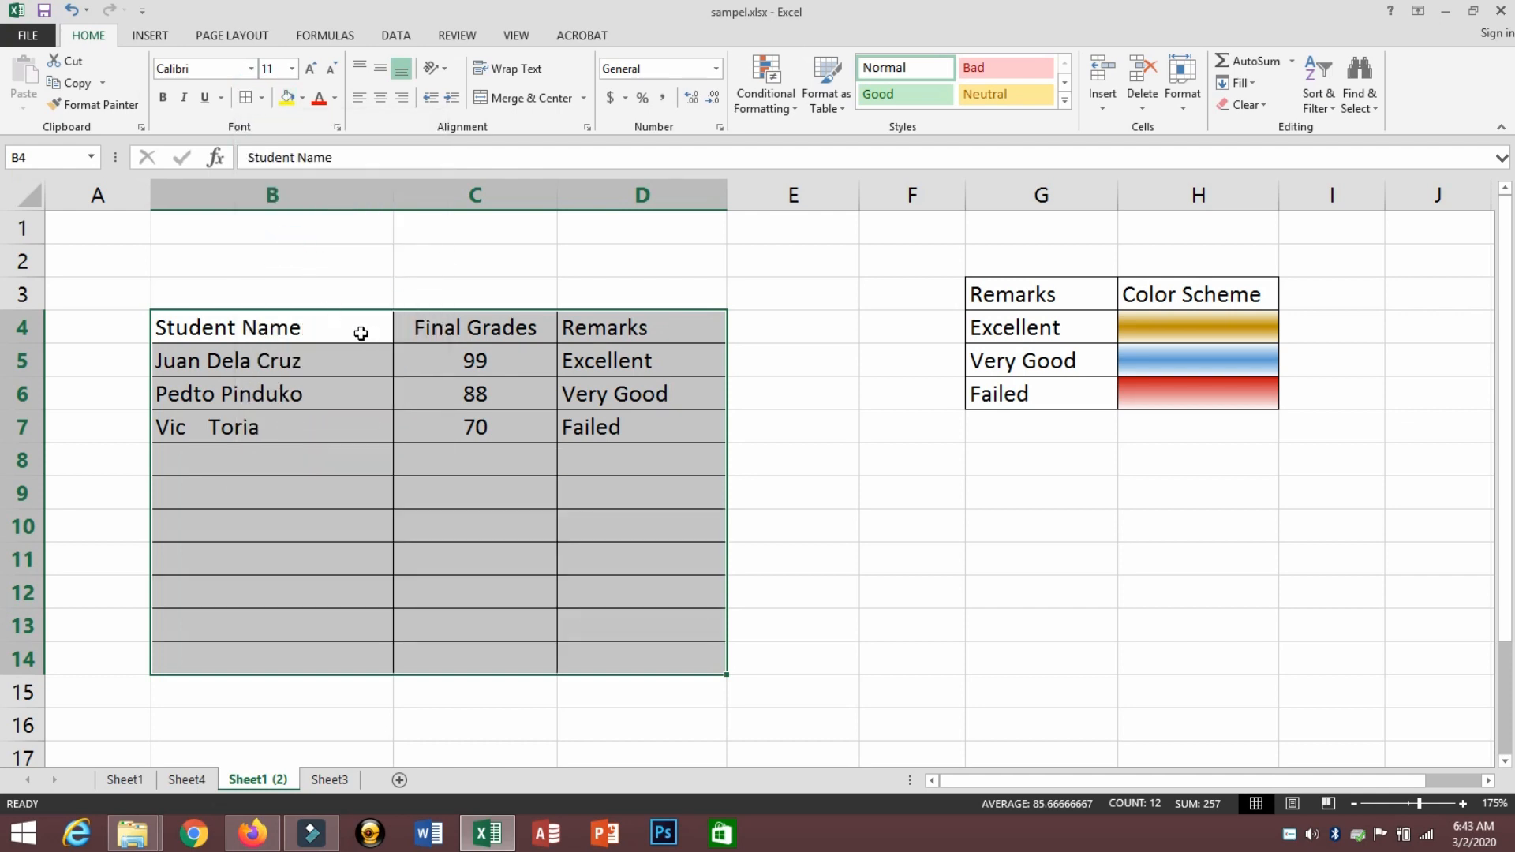
# Step: Start a new conditional formatting rule for B4:D14 that uses a formula to determine which cells to format
pyautogui.click(766, 101)
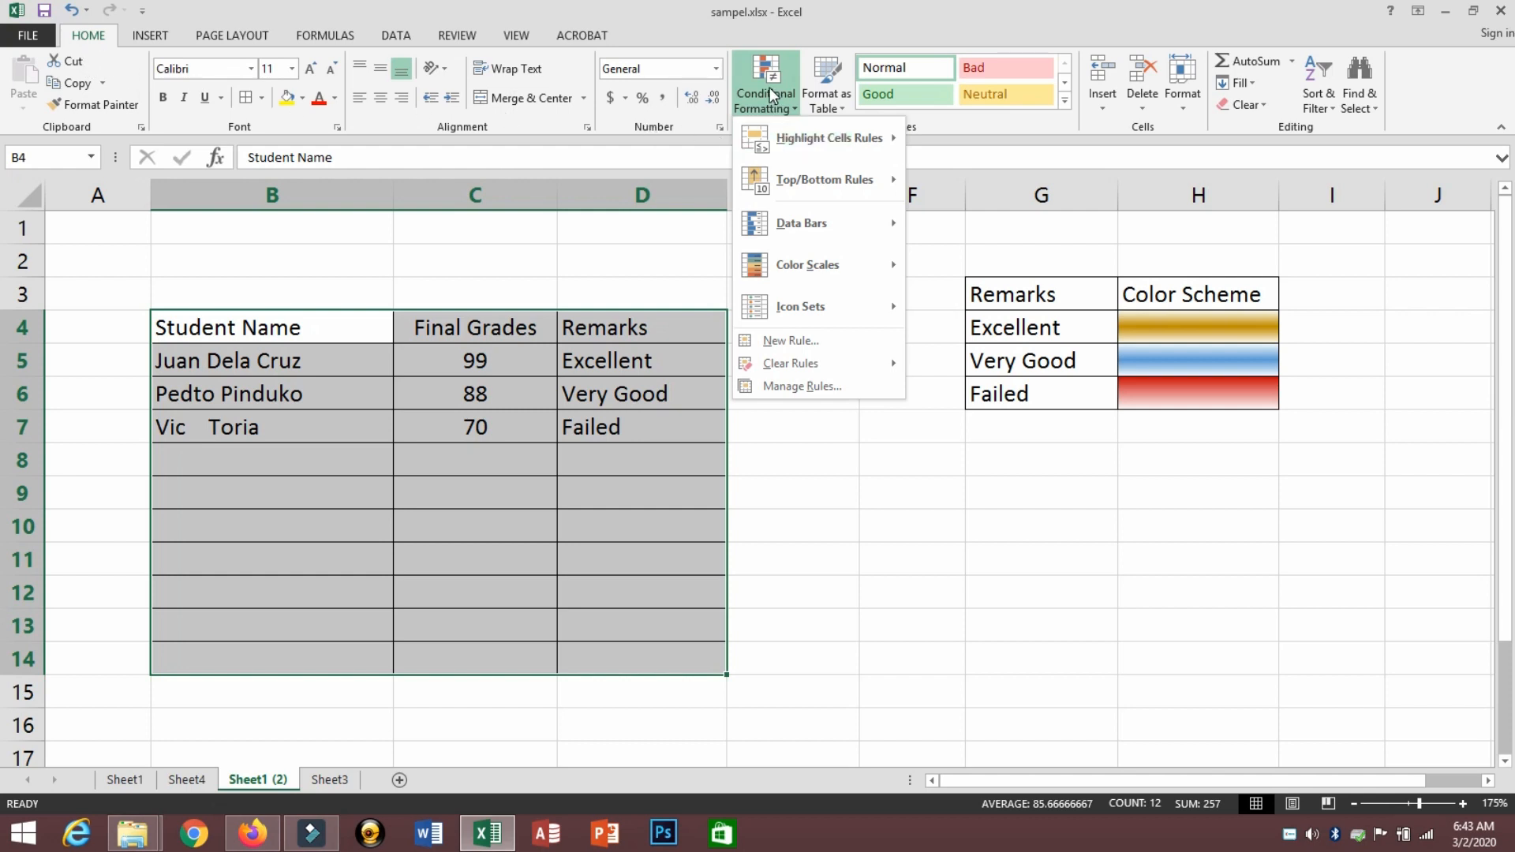
pyautogui.click(784, 340)
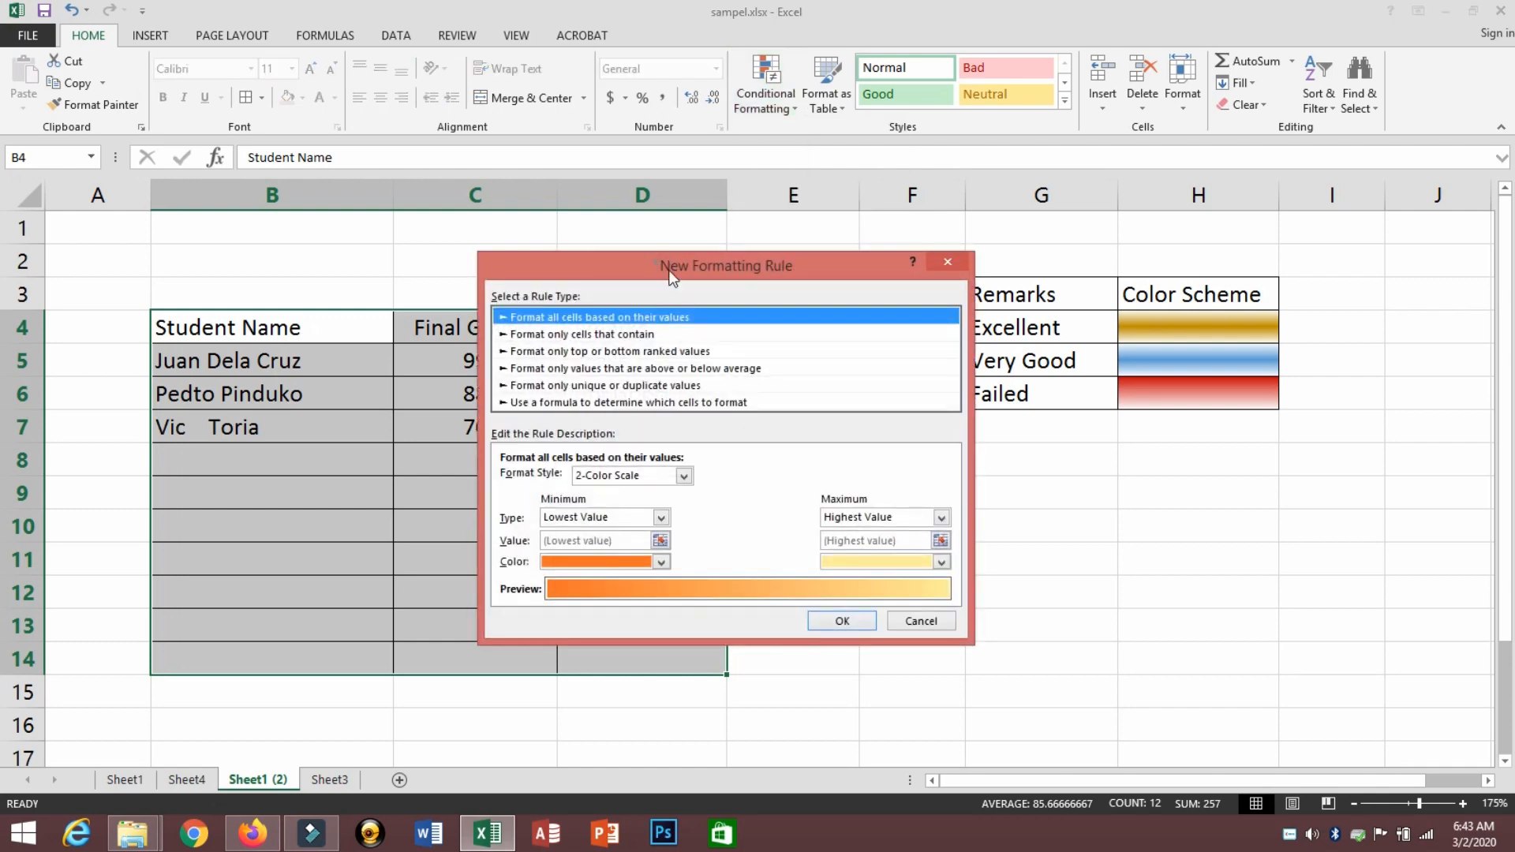
pyautogui.moveTo(660, 256); pyautogui.dragTo(968, 395)
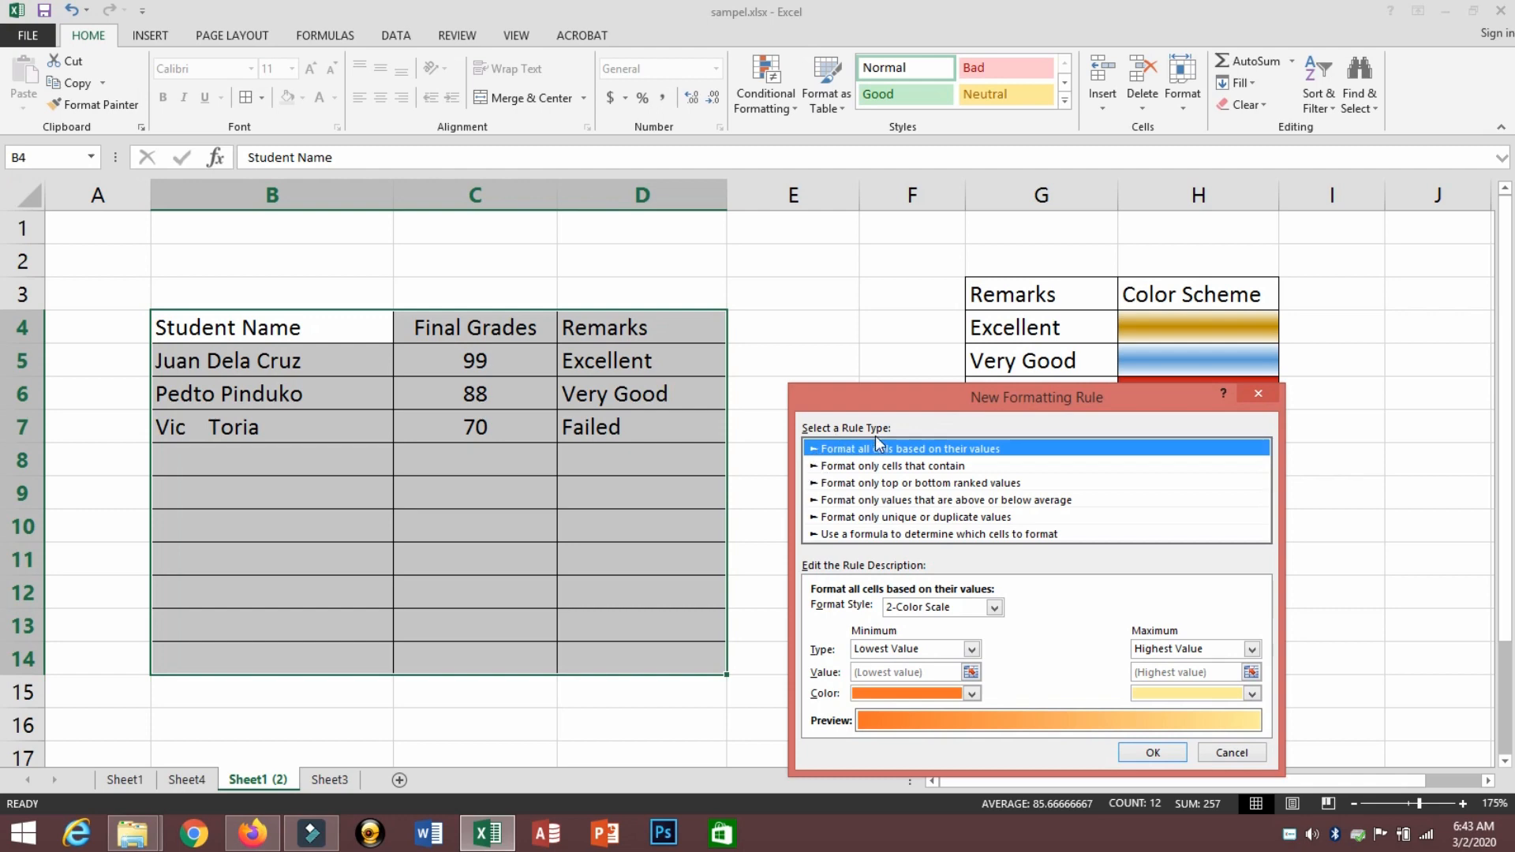
pyautogui.click(922, 534)
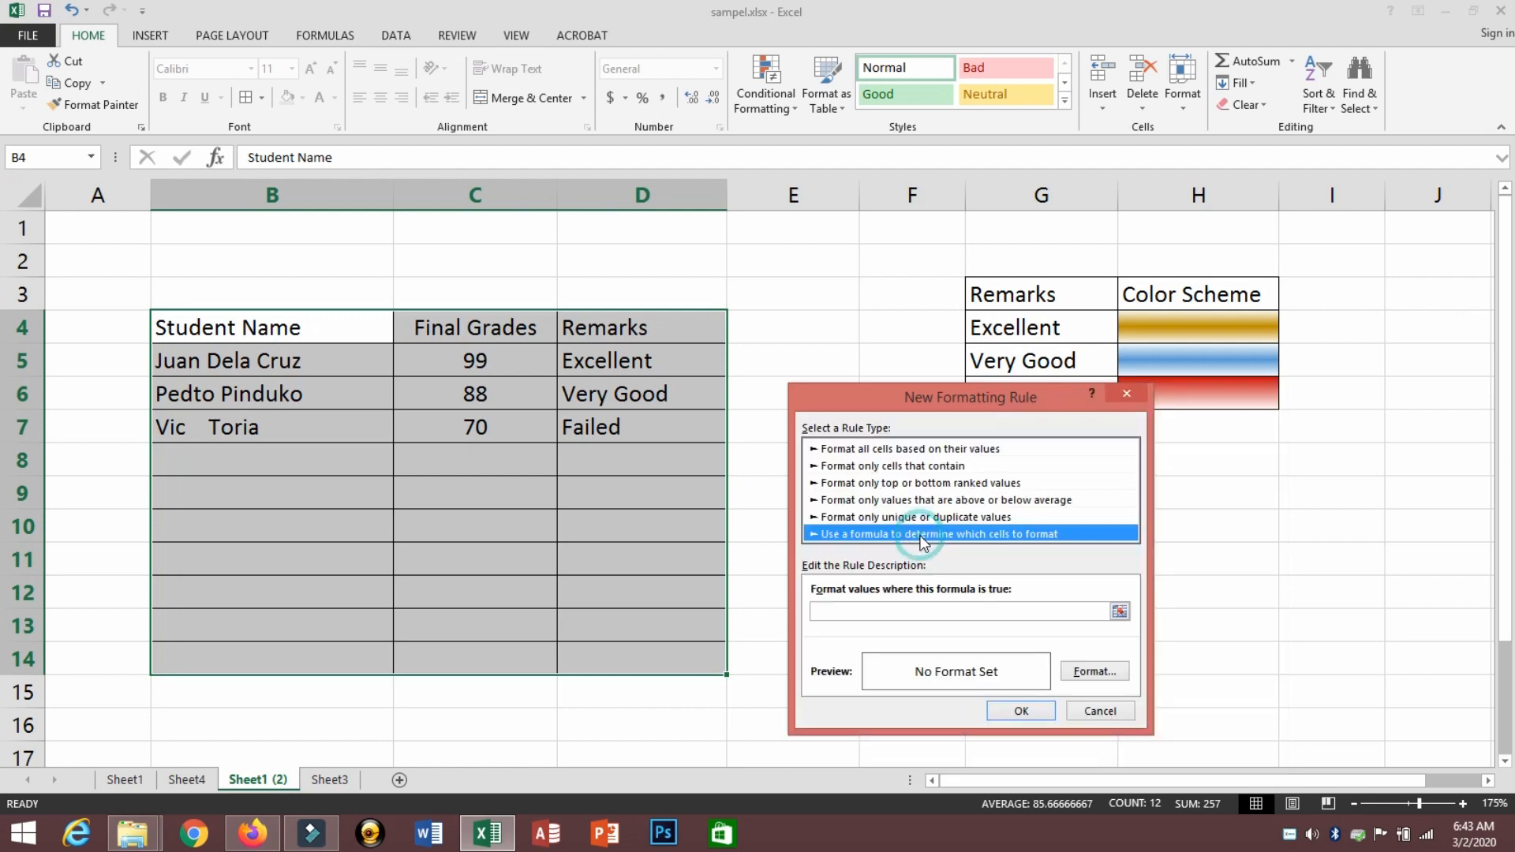
# Step: Enter =INDIRECT("D"&ROW())="Excellent" as the rule's formula
pyautogui.click(875, 613)
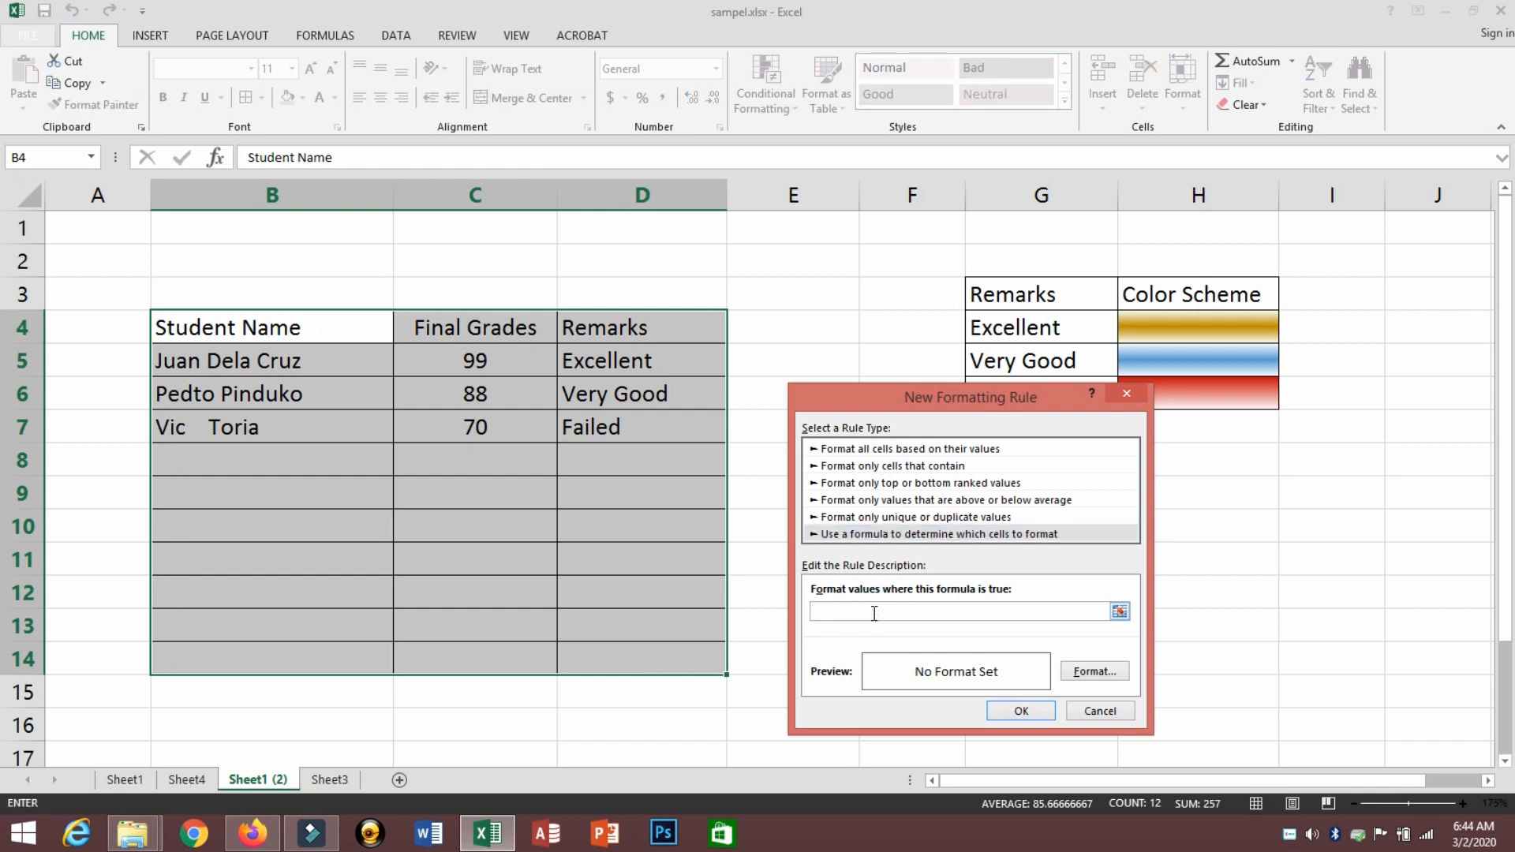
pyautogui.write('=')
pyautogui.write('INDIRECT')
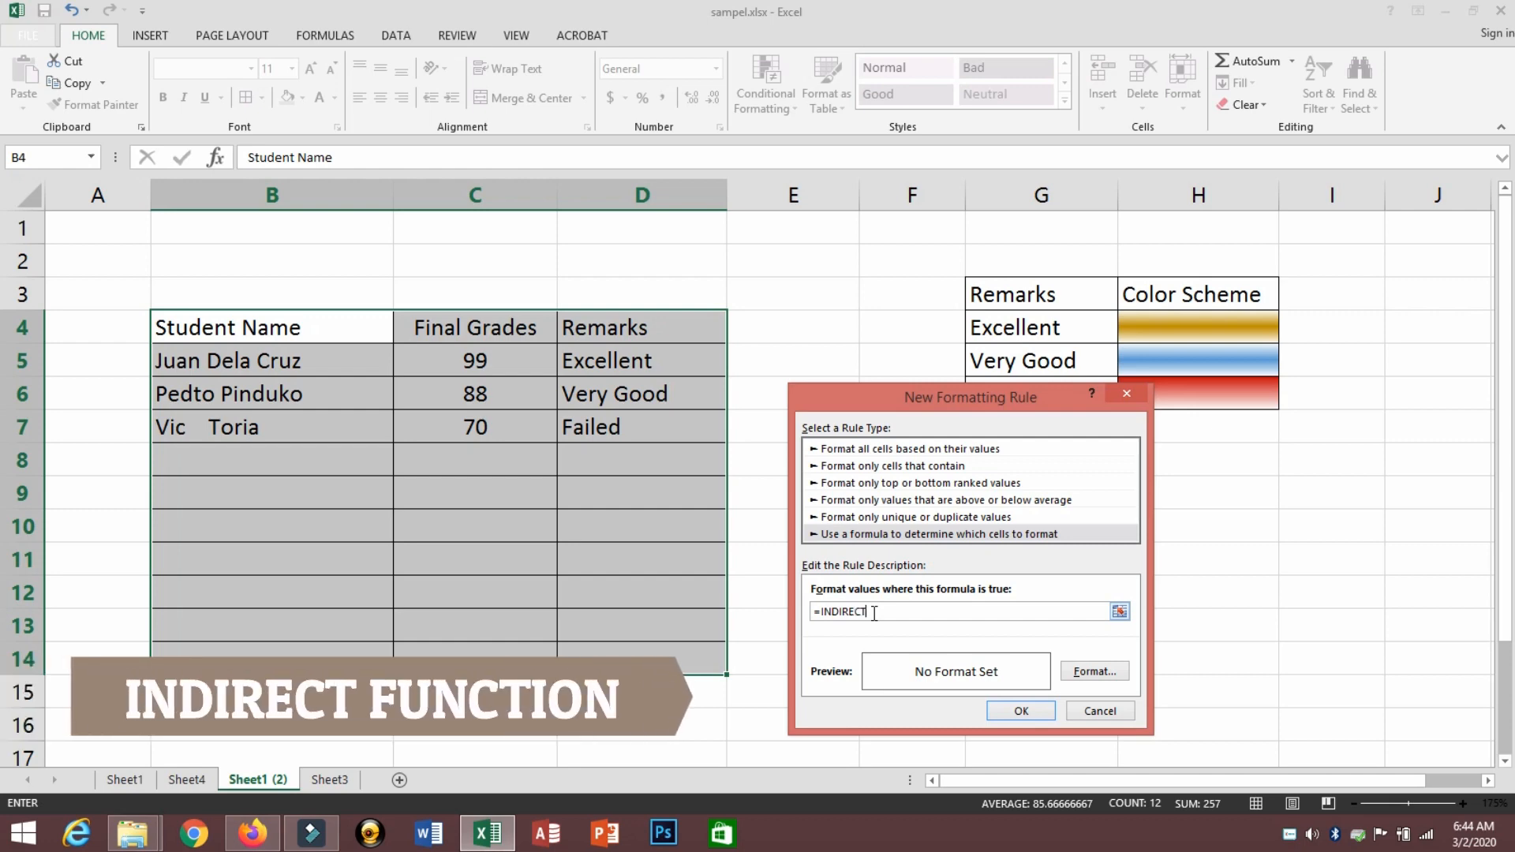
pyautogui.write('(')
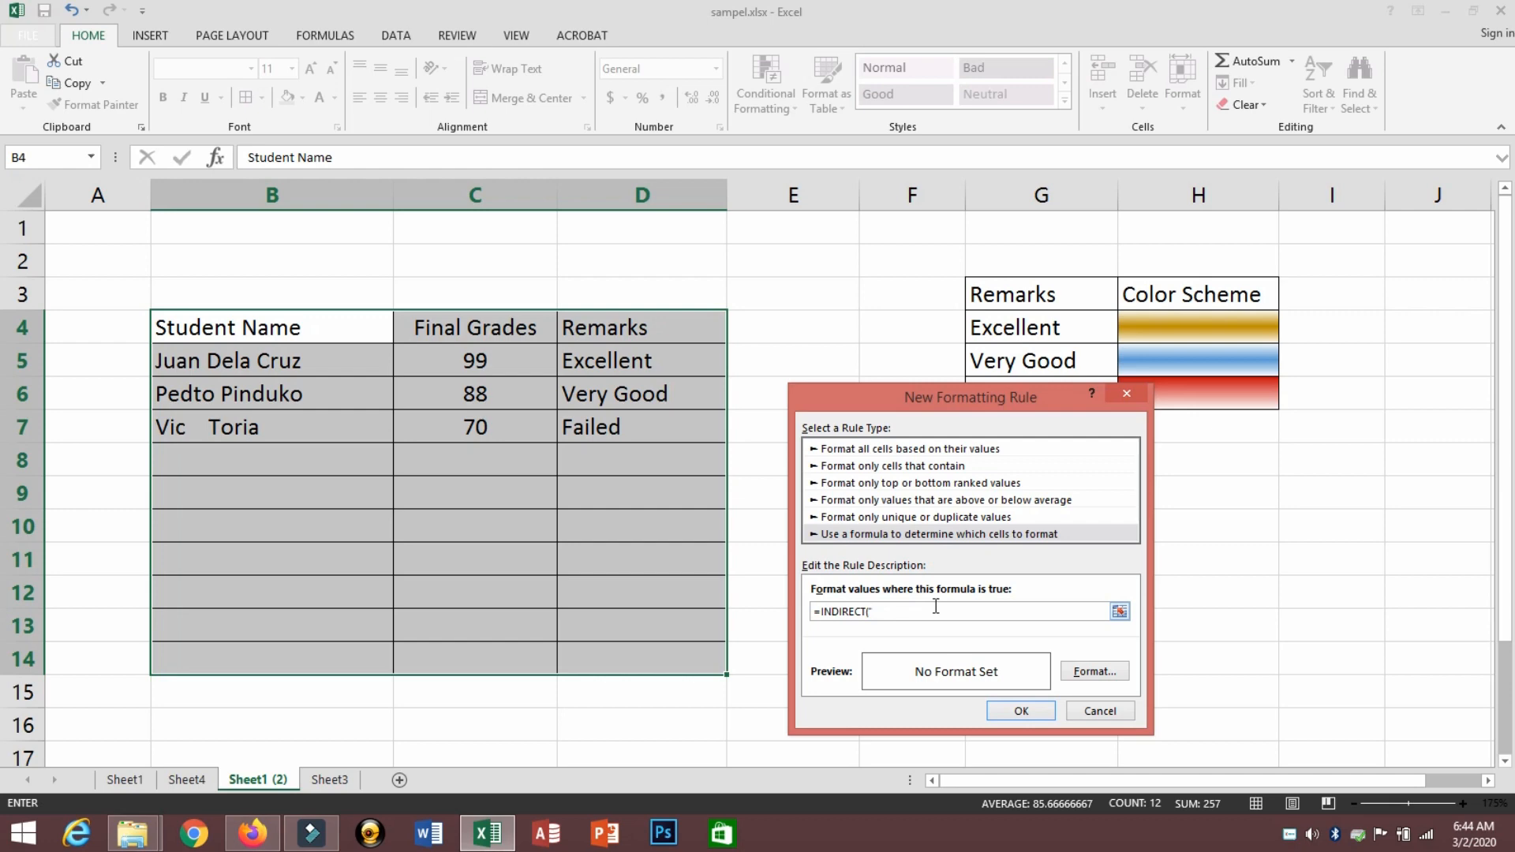
pyautogui.write('D')
pyautogui.write('"')
pyautogui.write('&ROW')
pyautogui.write('=')
pyautogui.write('"Excellent"')
# Step: Give the rule a horizontal two-color gradient fill of white and dark gold with the gold band in the middle, and create the rule
pyautogui.click(1078, 673)
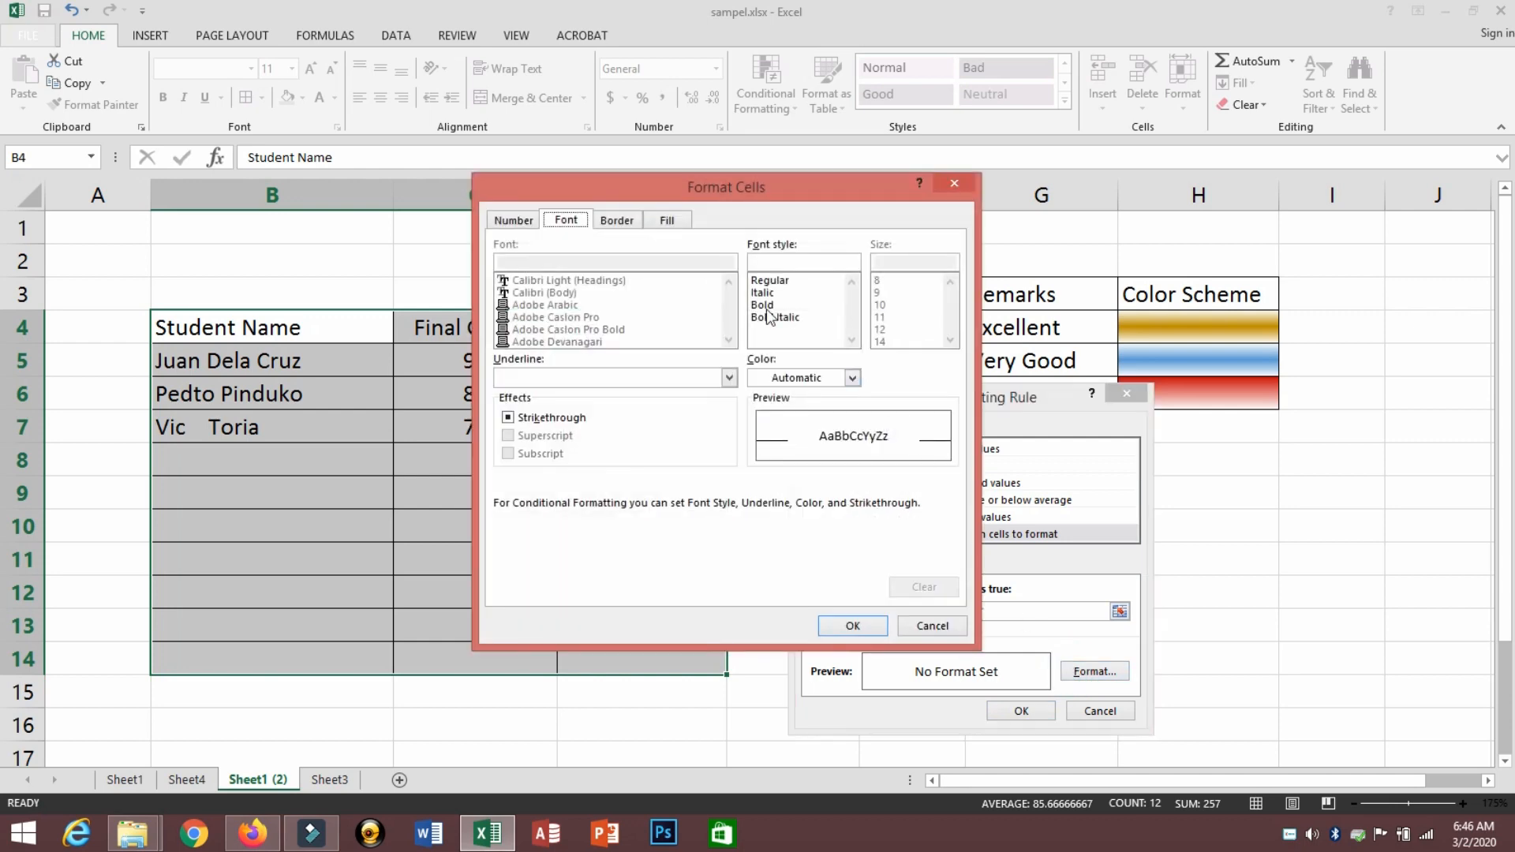
pyautogui.click(665, 224)
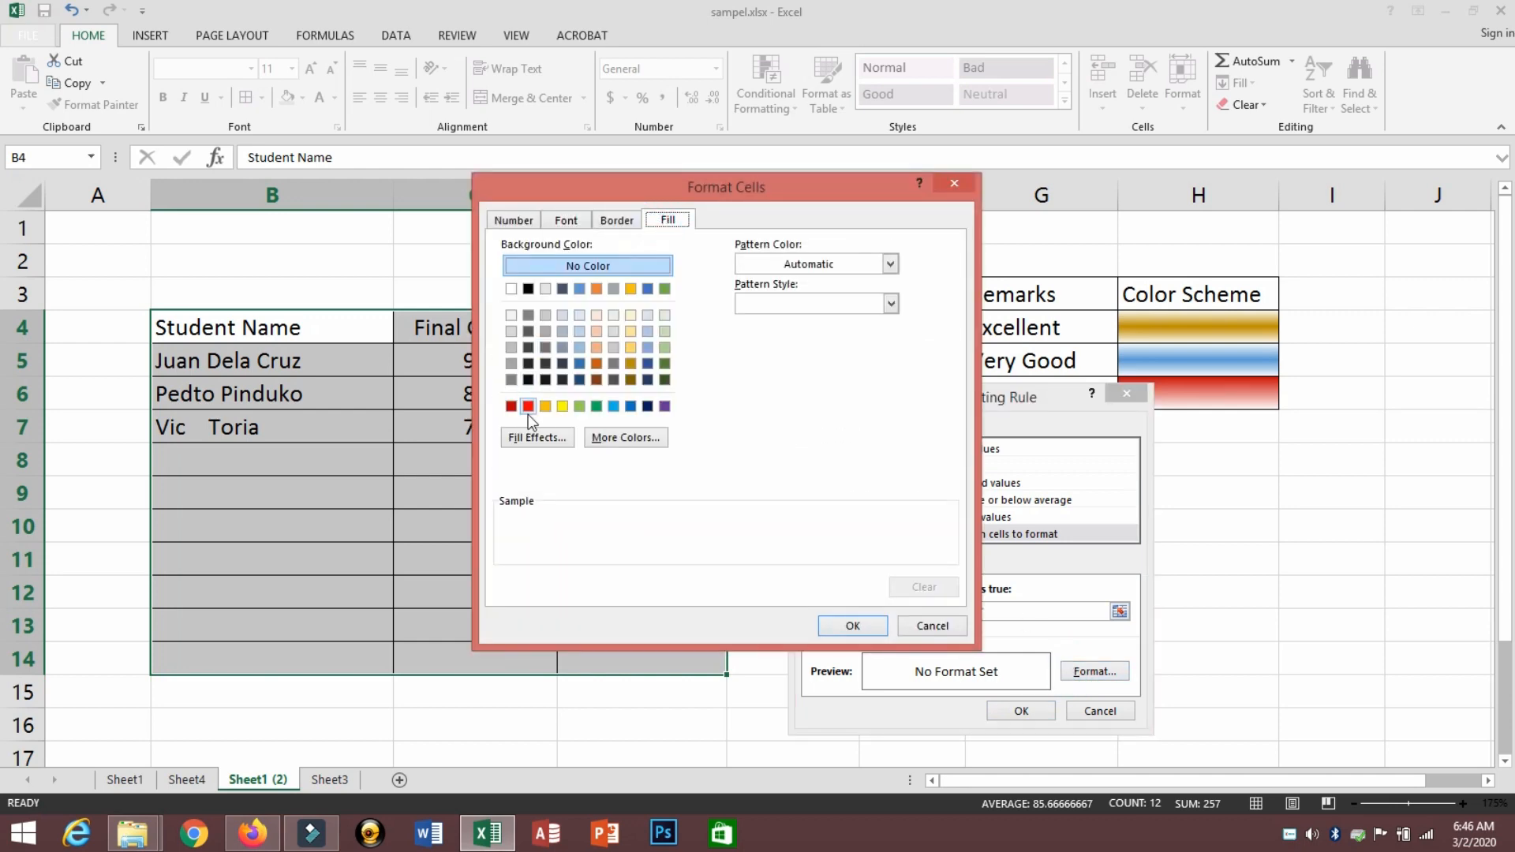
pyautogui.click(631, 364)
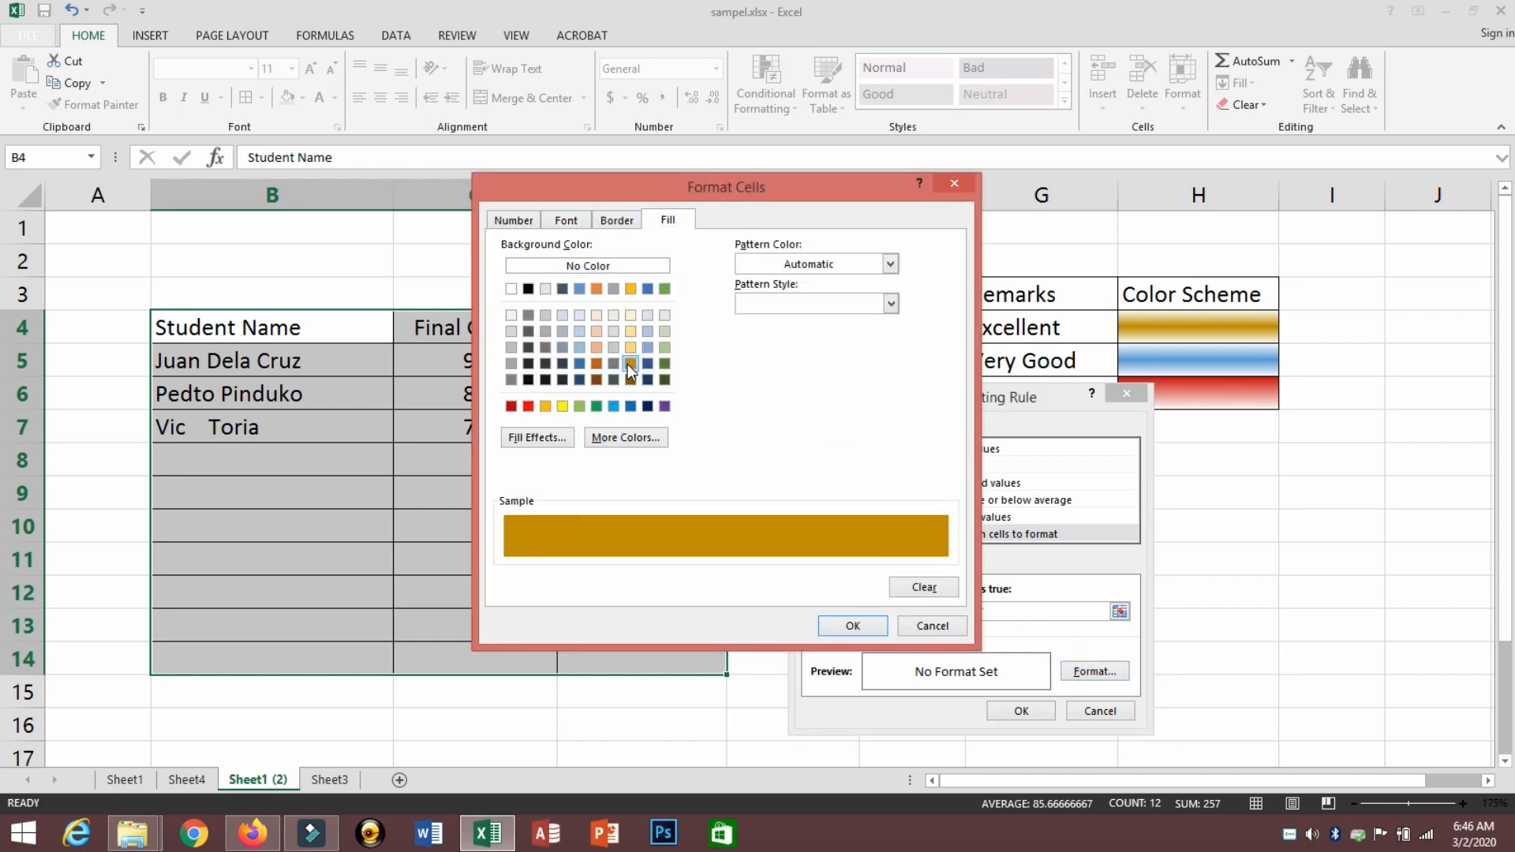
pyautogui.click(543, 439)
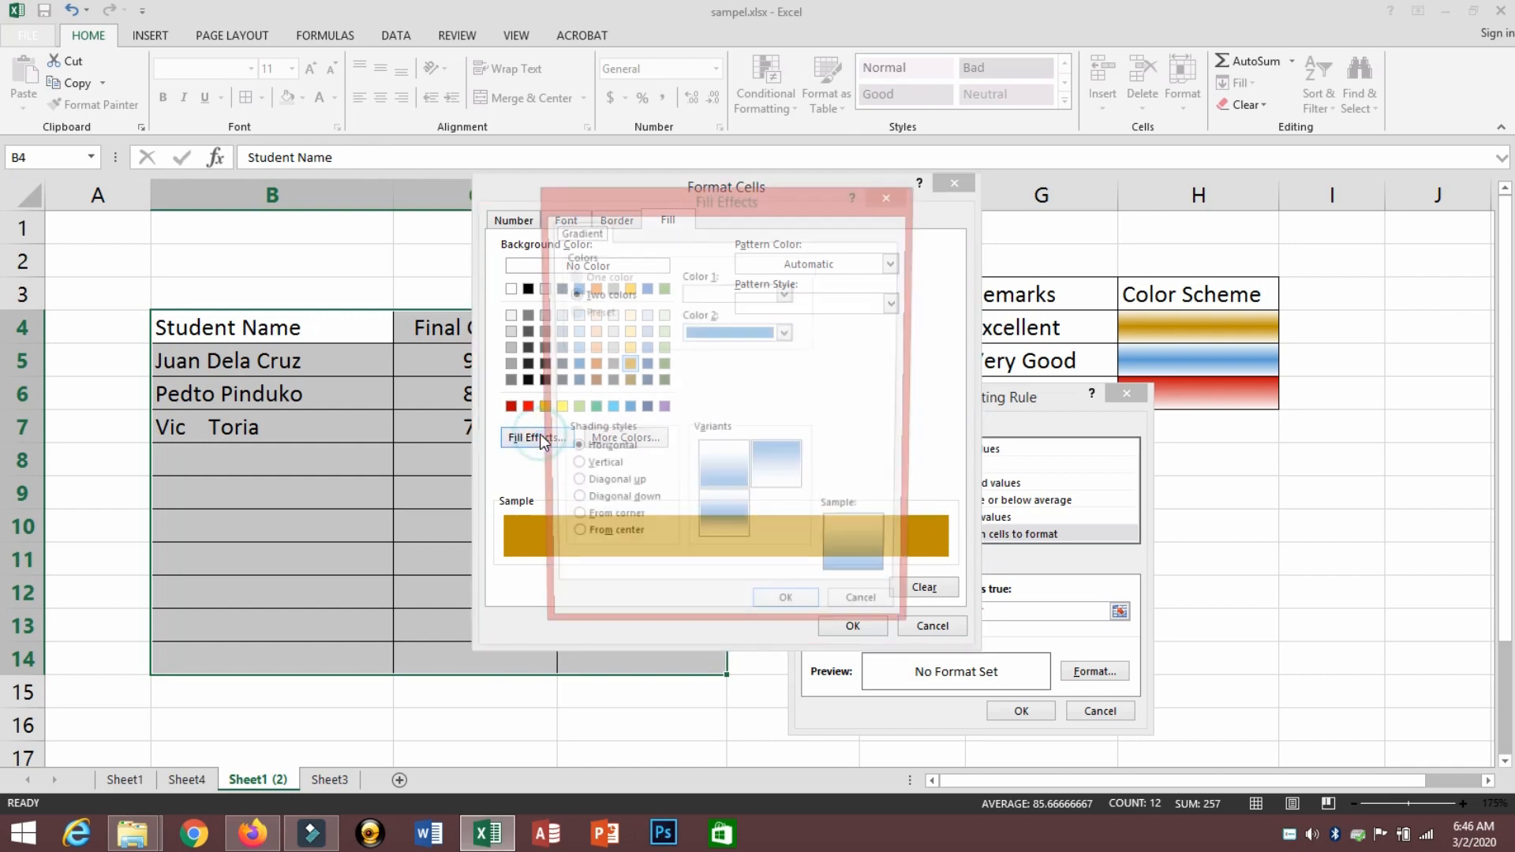
pyautogui.click(787, 334)
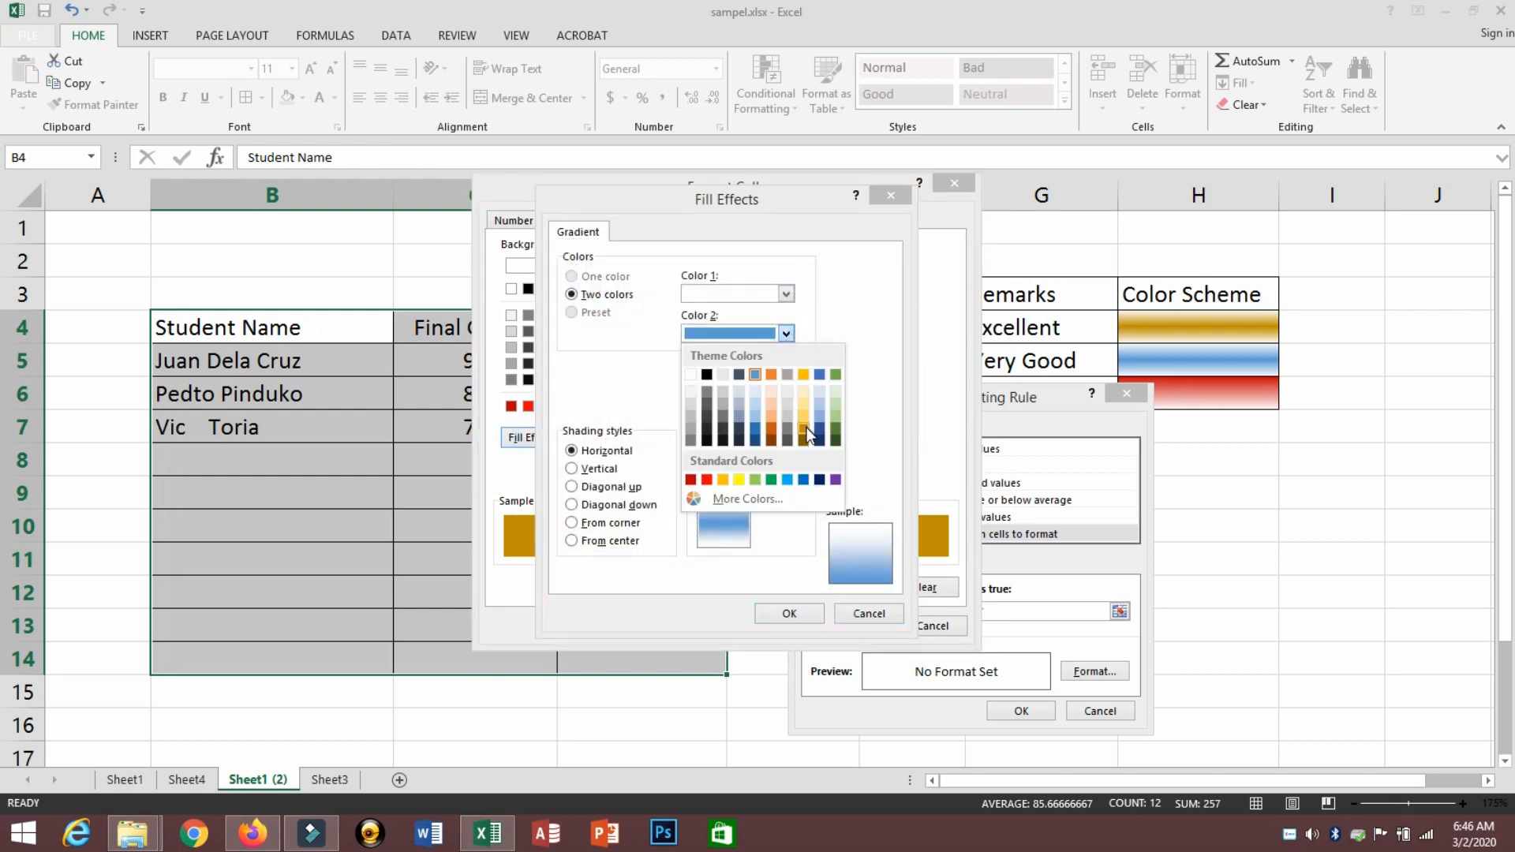
pyautogui.click(803, 423)
pyautogui.click(744, 528)
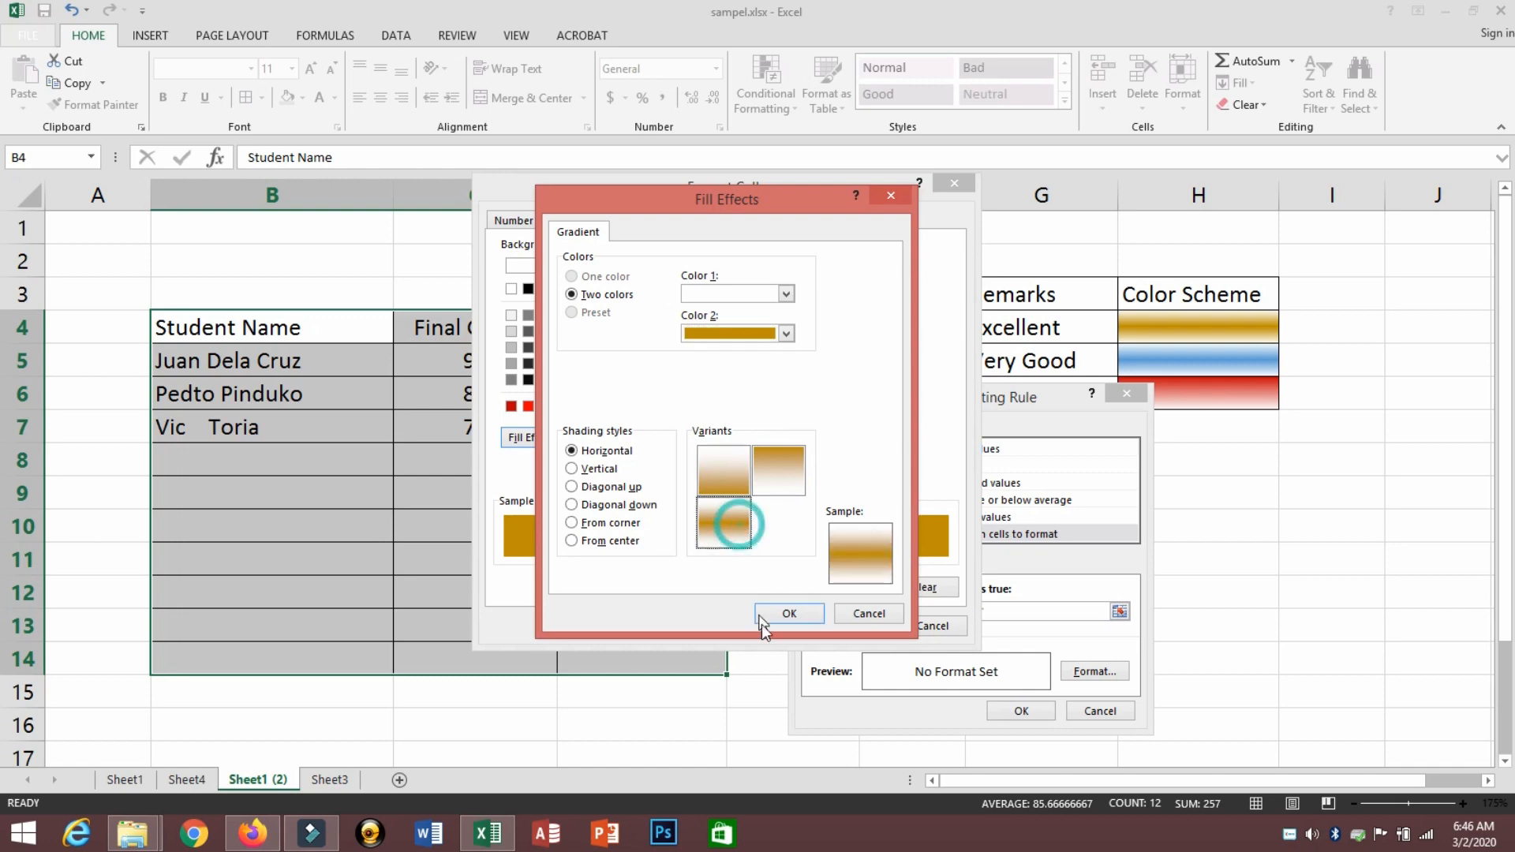
pyautogui.click(790, 614)
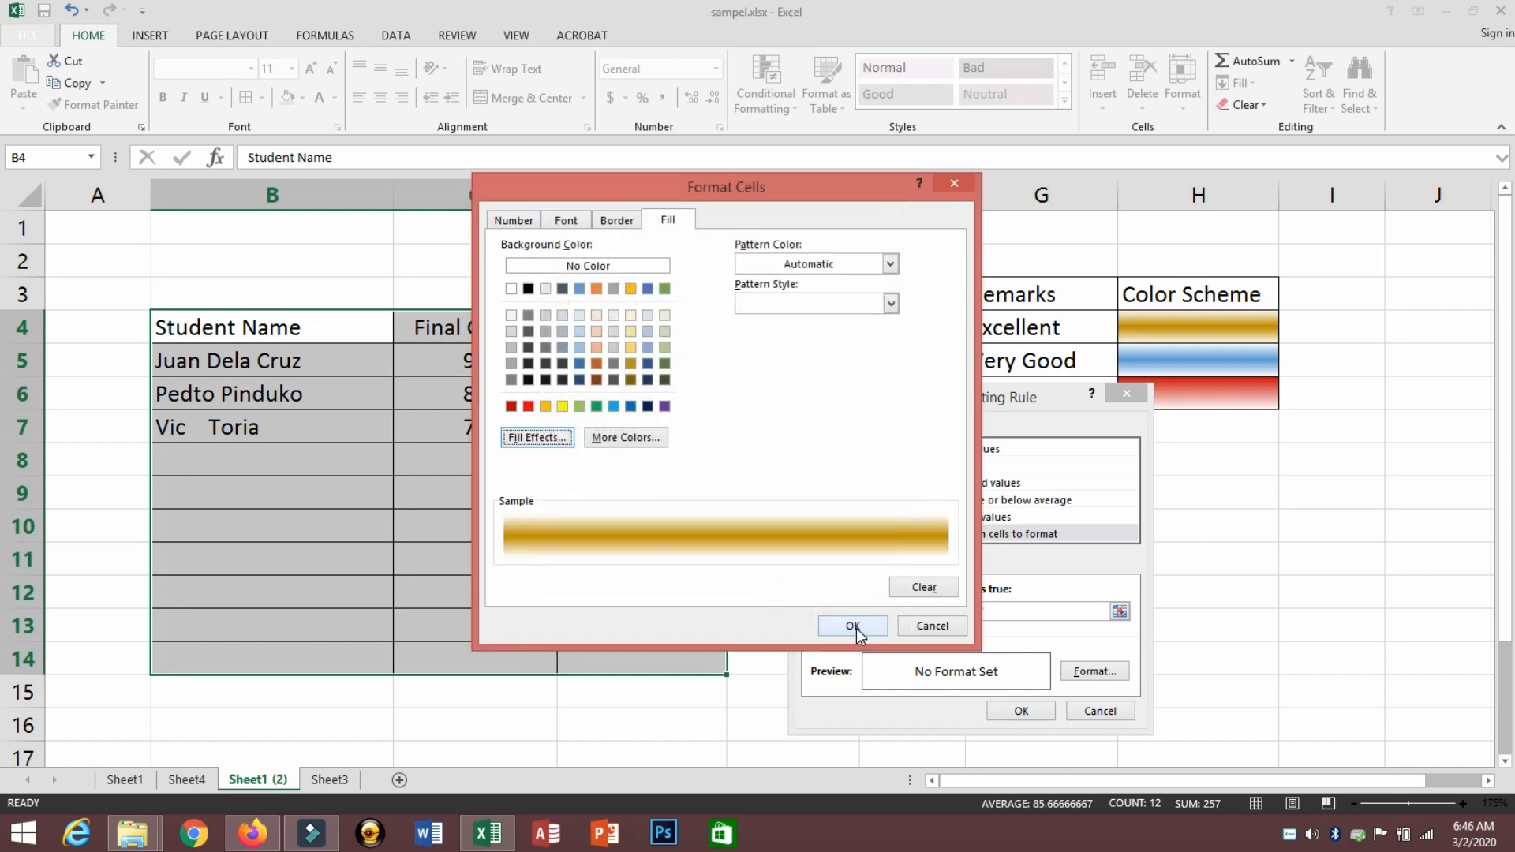
pyautogui.click(855, 628)
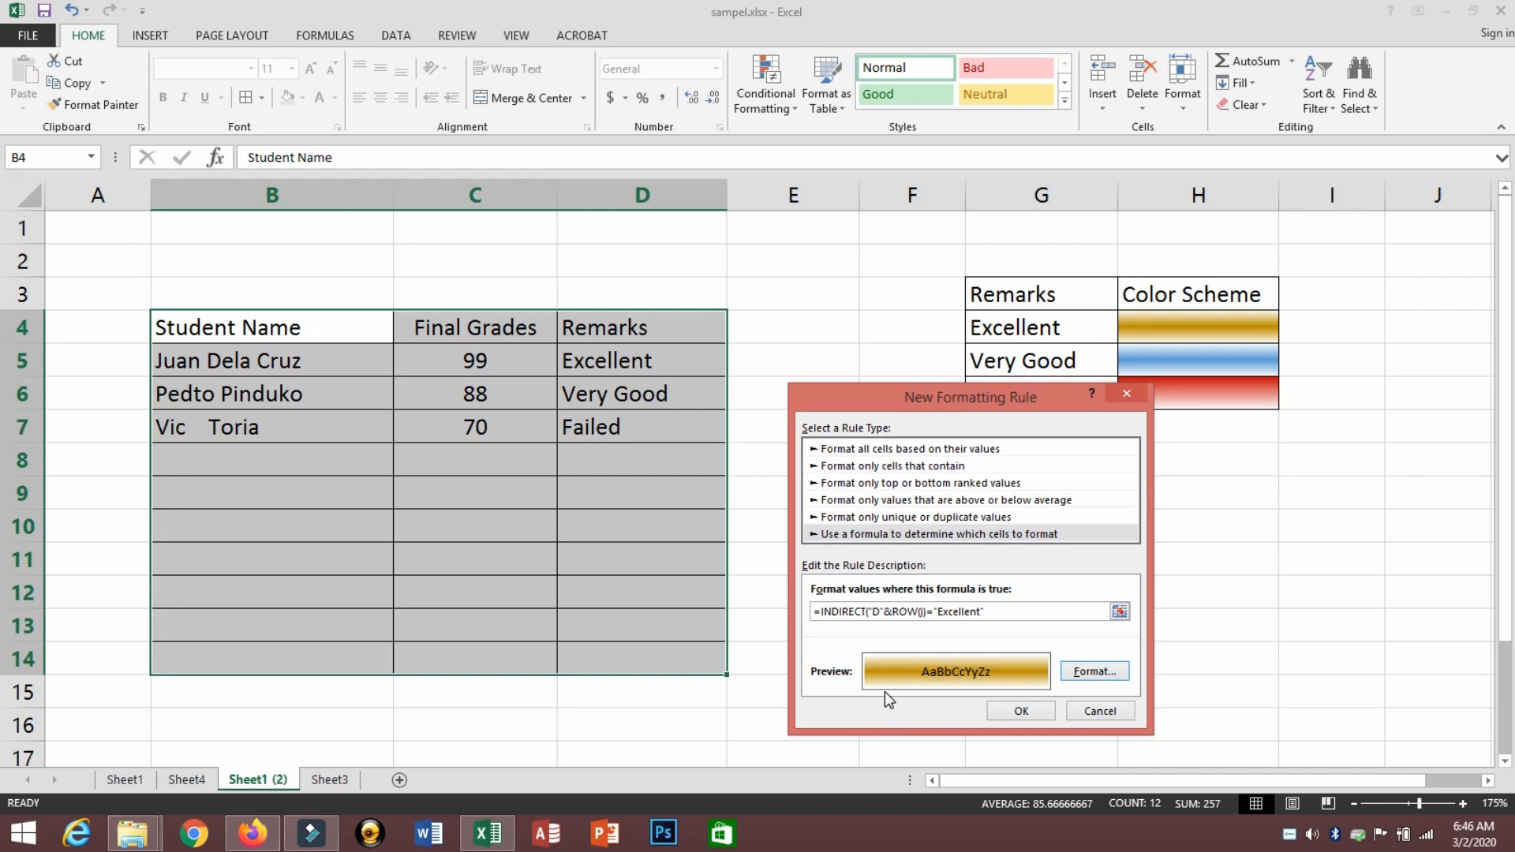
pyautogui.click(1014, 711)
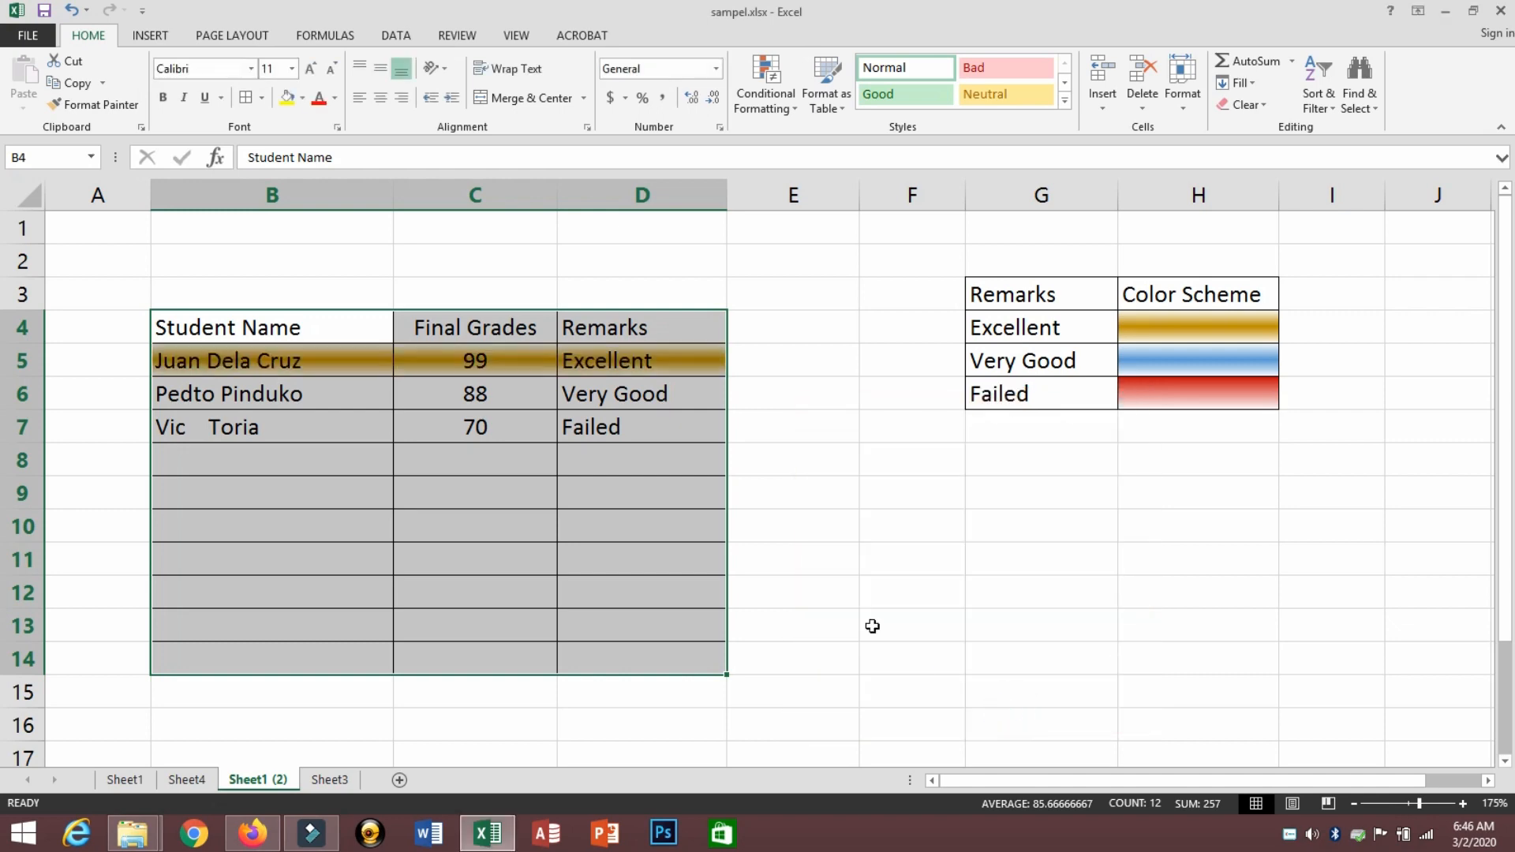
# Step: Test the rule by entering Excellent as the remark in cell D8
pyautogui.click(664, 362)
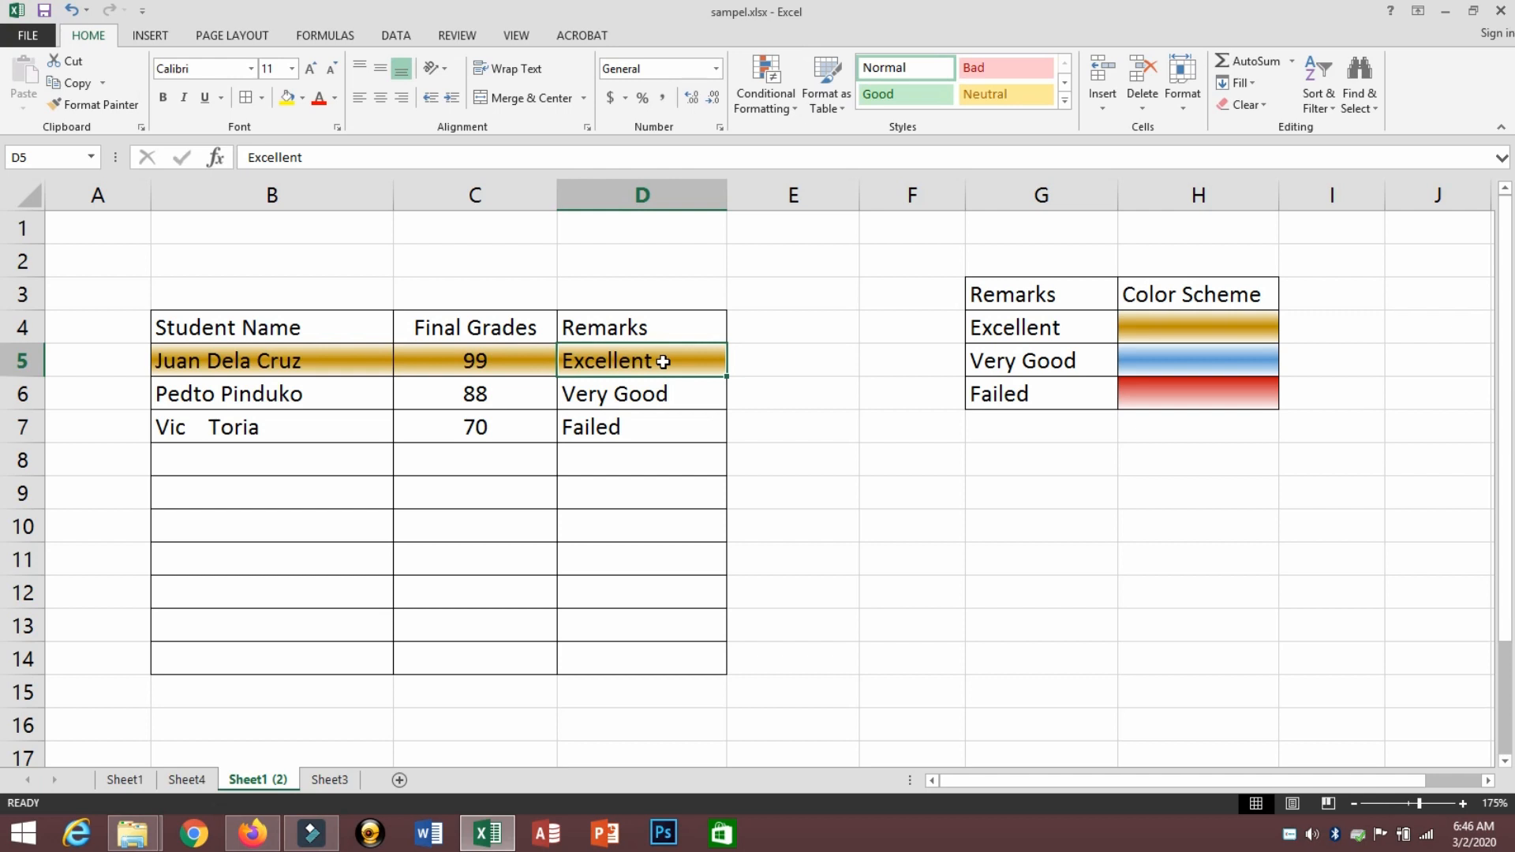
pyautogui.click(621, 456)
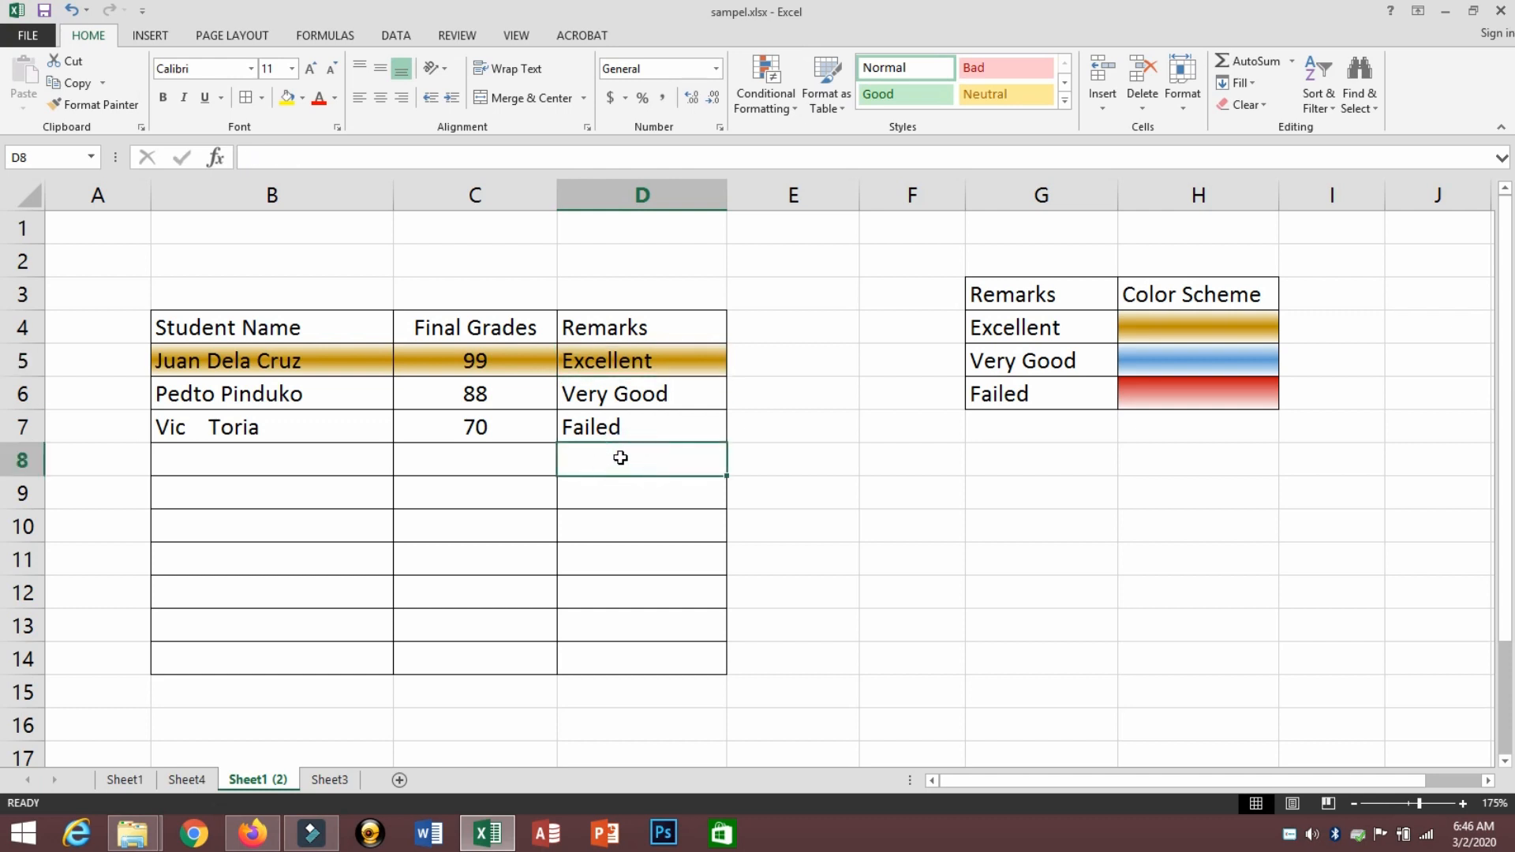
pyautogui.write('Excellent')
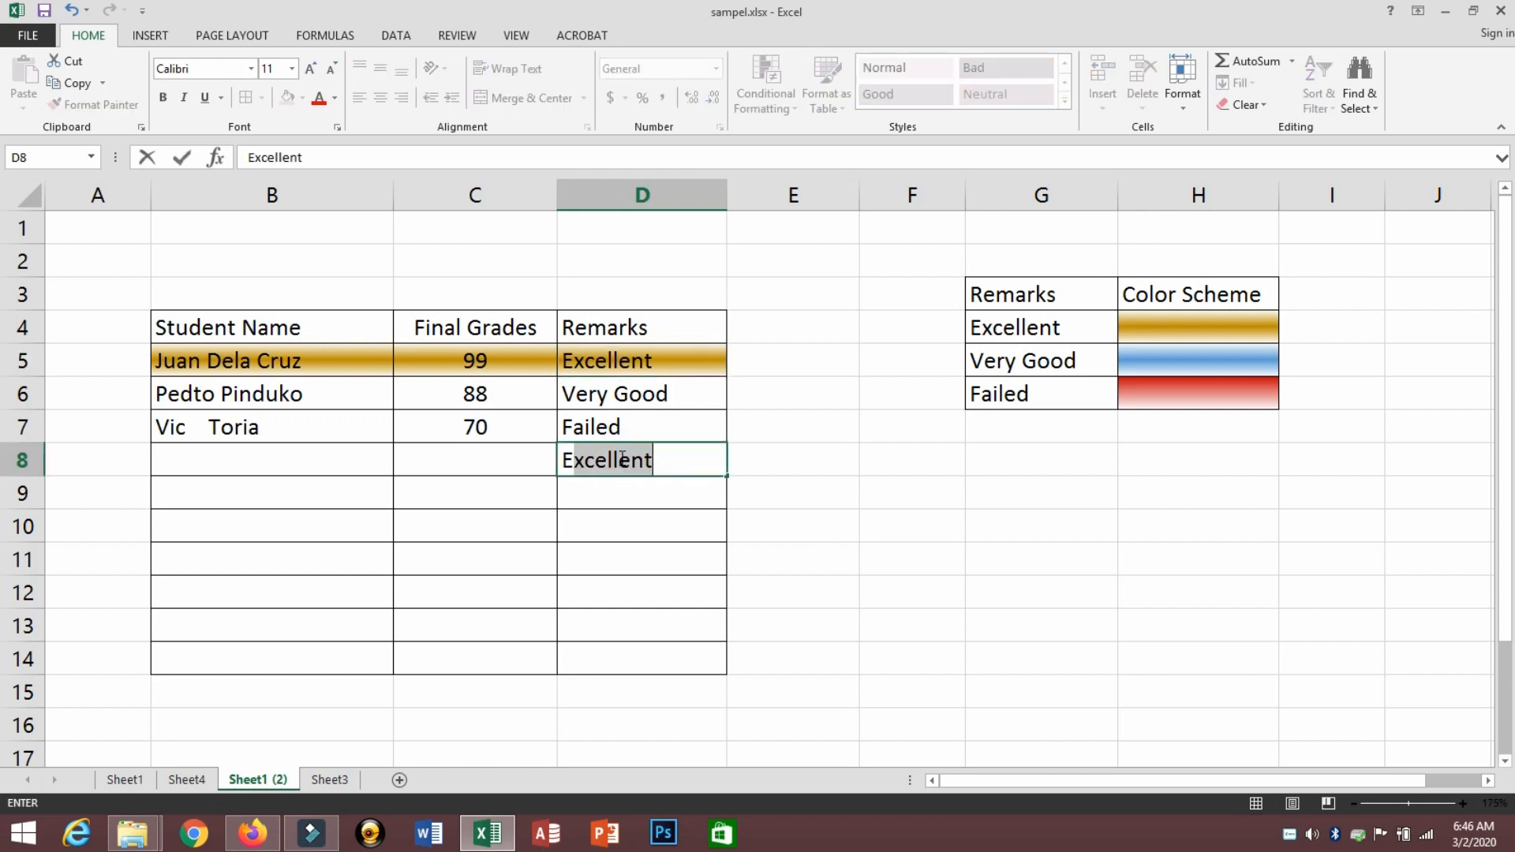
pyautogui.press('Return')
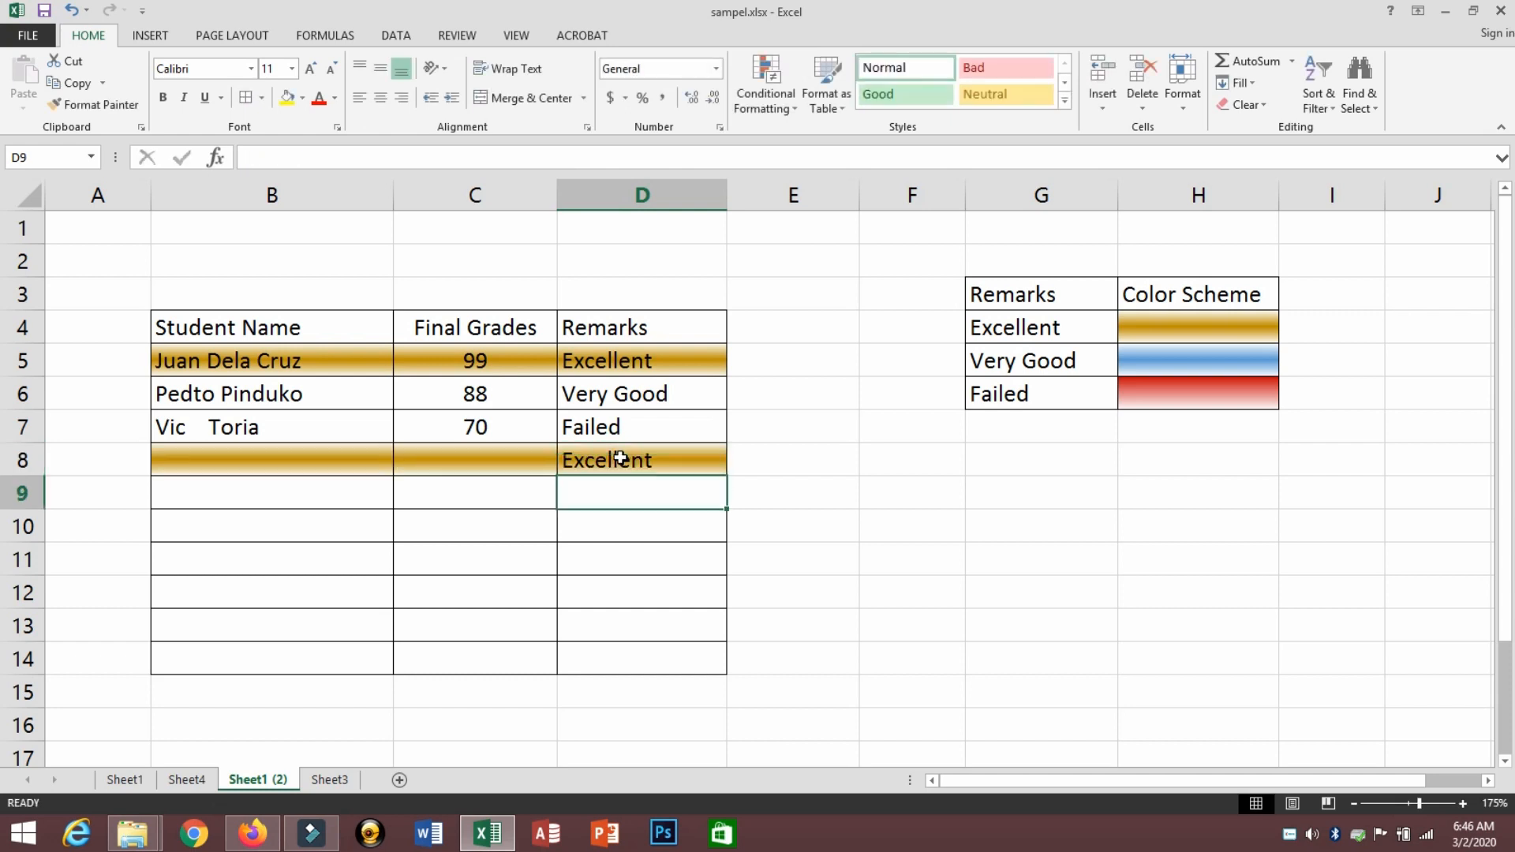
# Step: Enter Excellent as the remark in cell D13 to test the rule on another empty row
pyautogui.press('Down')
pyautogui.press('Down')
pyautogui.press('Down')
pyautogui.press('Down')
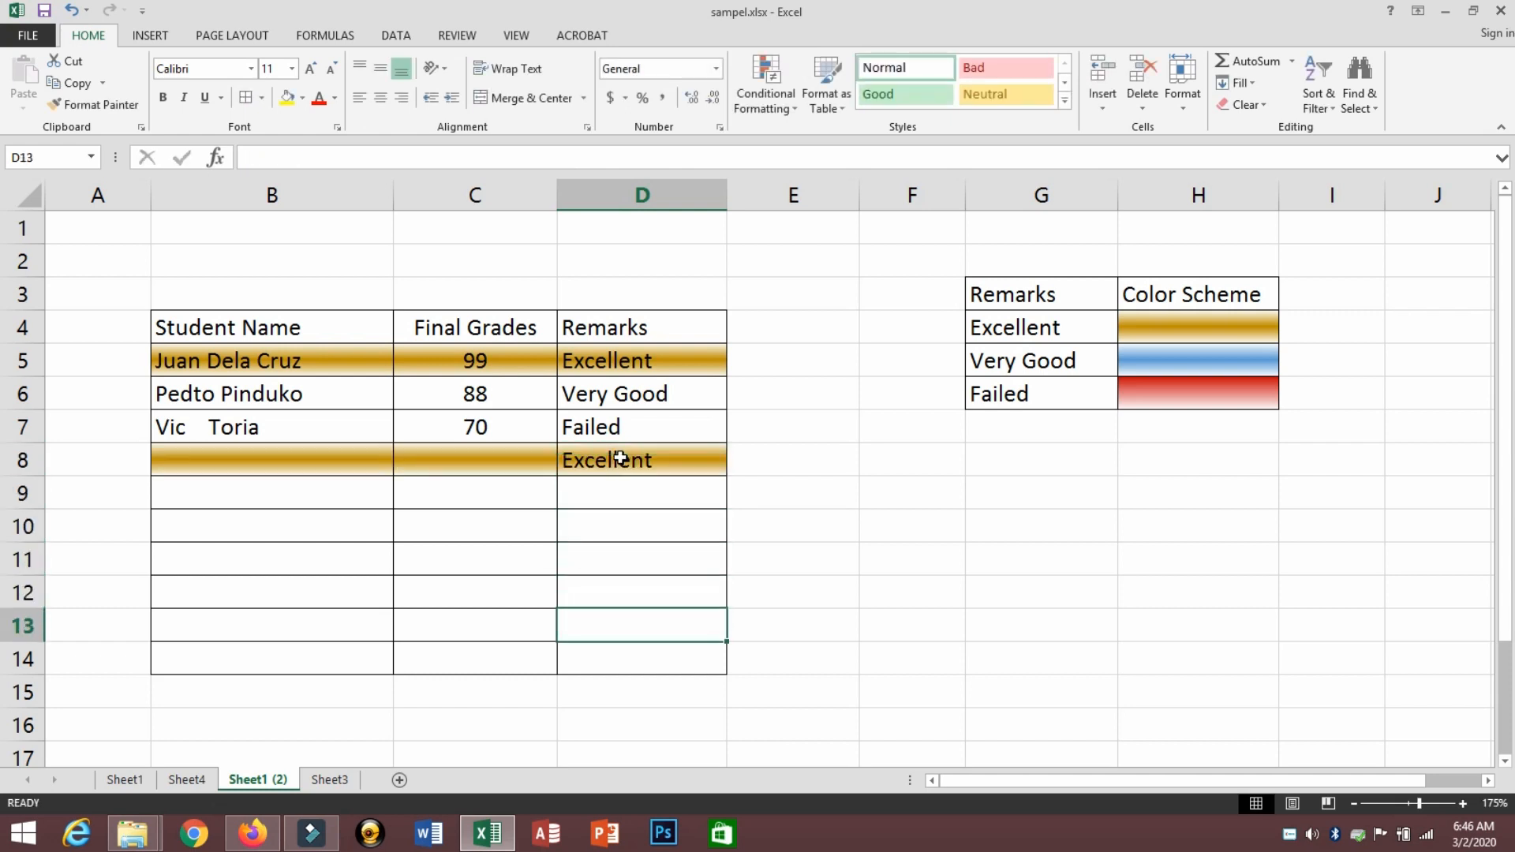
pyautogui.write('Ex')
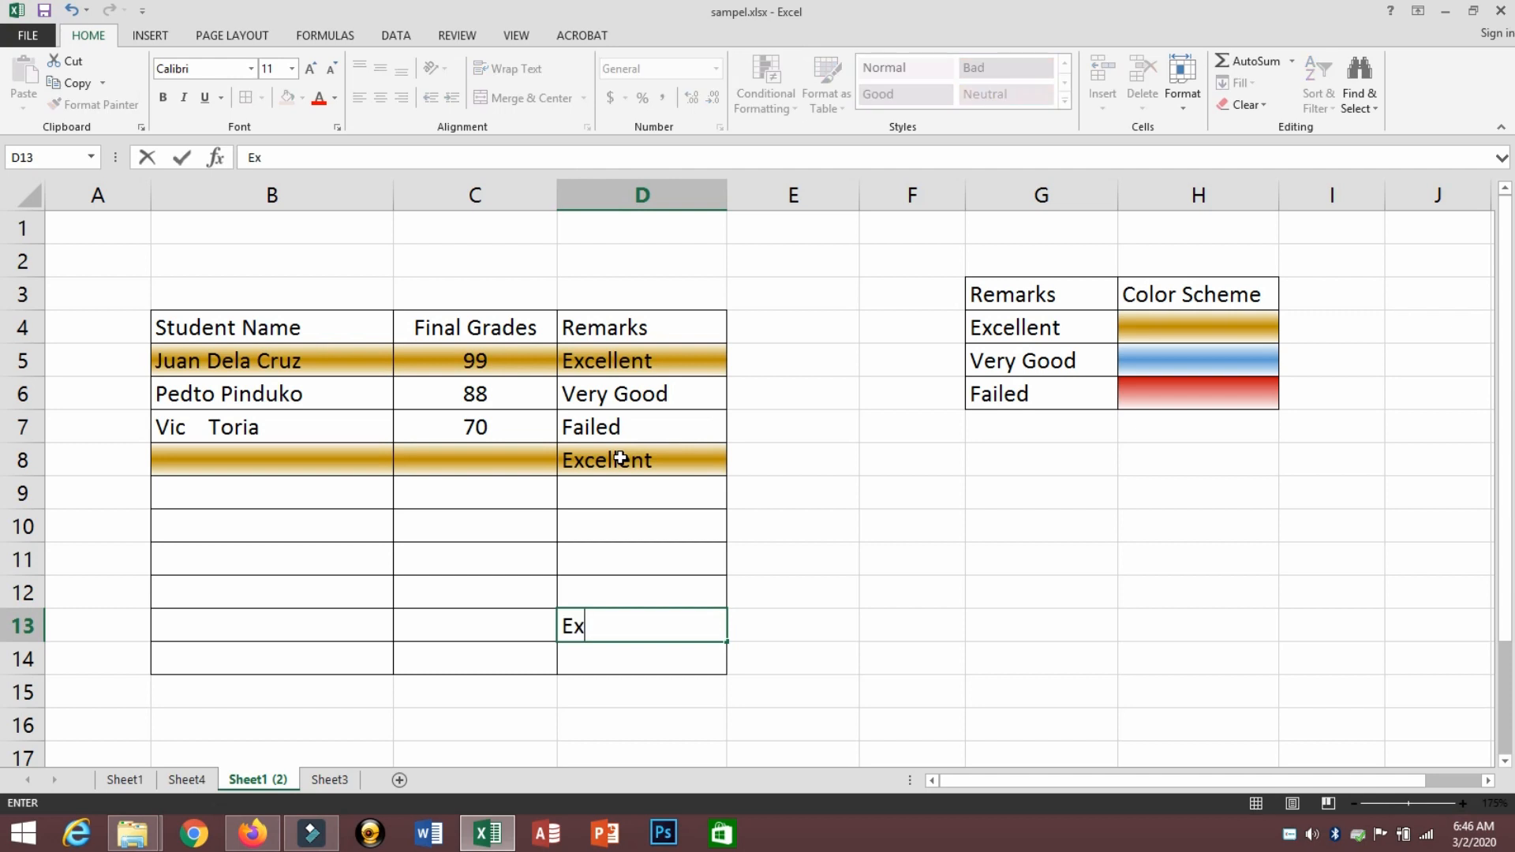
pyautogui.write('cellend')
pyautogui.press('BackSpace')
pyautogui.write('t')
pyautogui.press('Return')
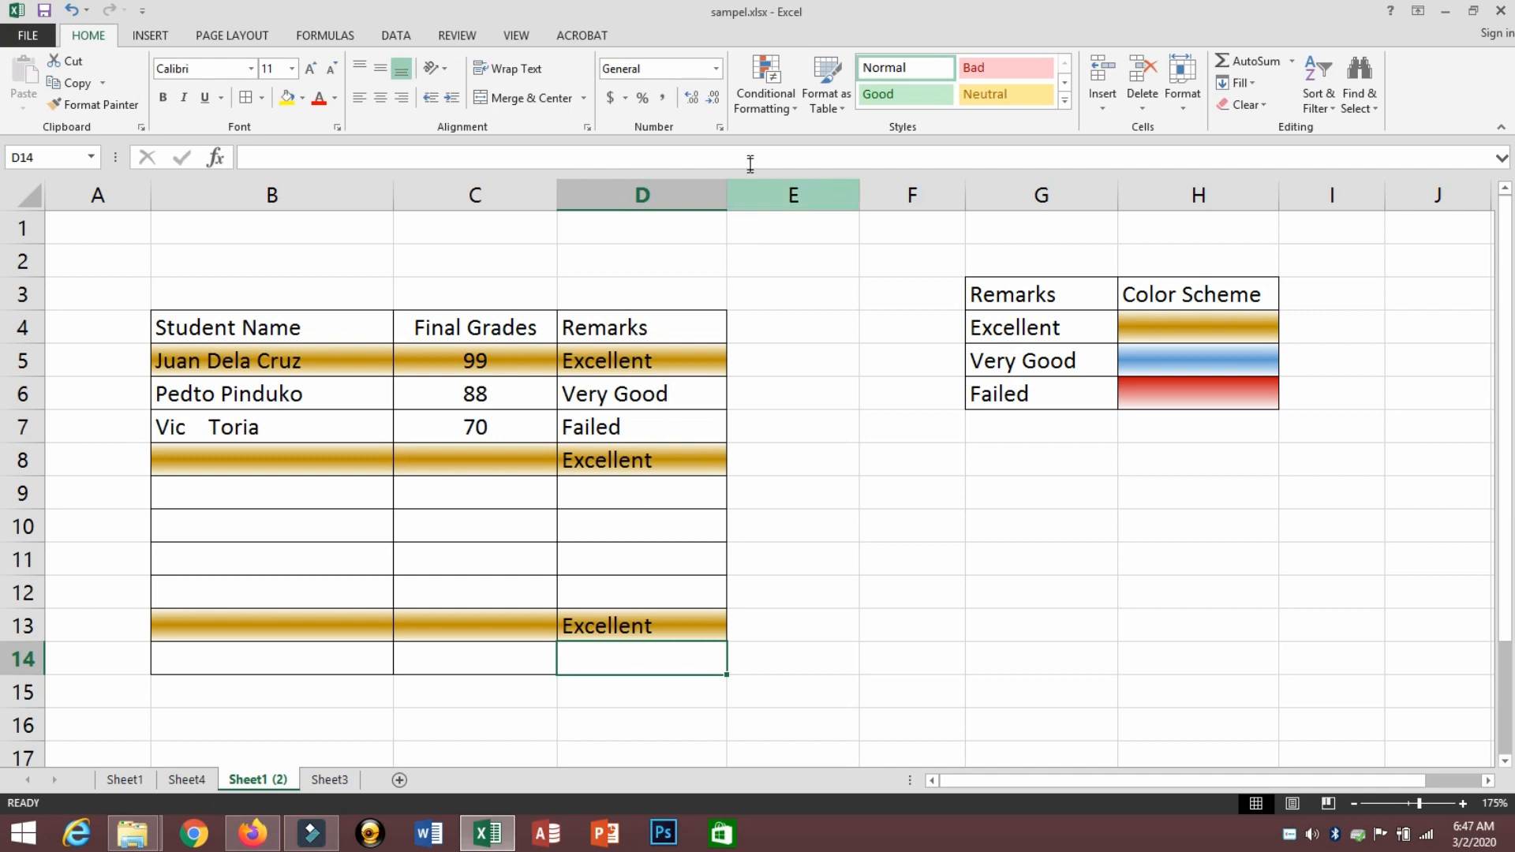
# Step: Check the cell range the Excellent rule applies to in the Conditional Formatting Rules Manager, and close it
pyautogui.click(772, 104)
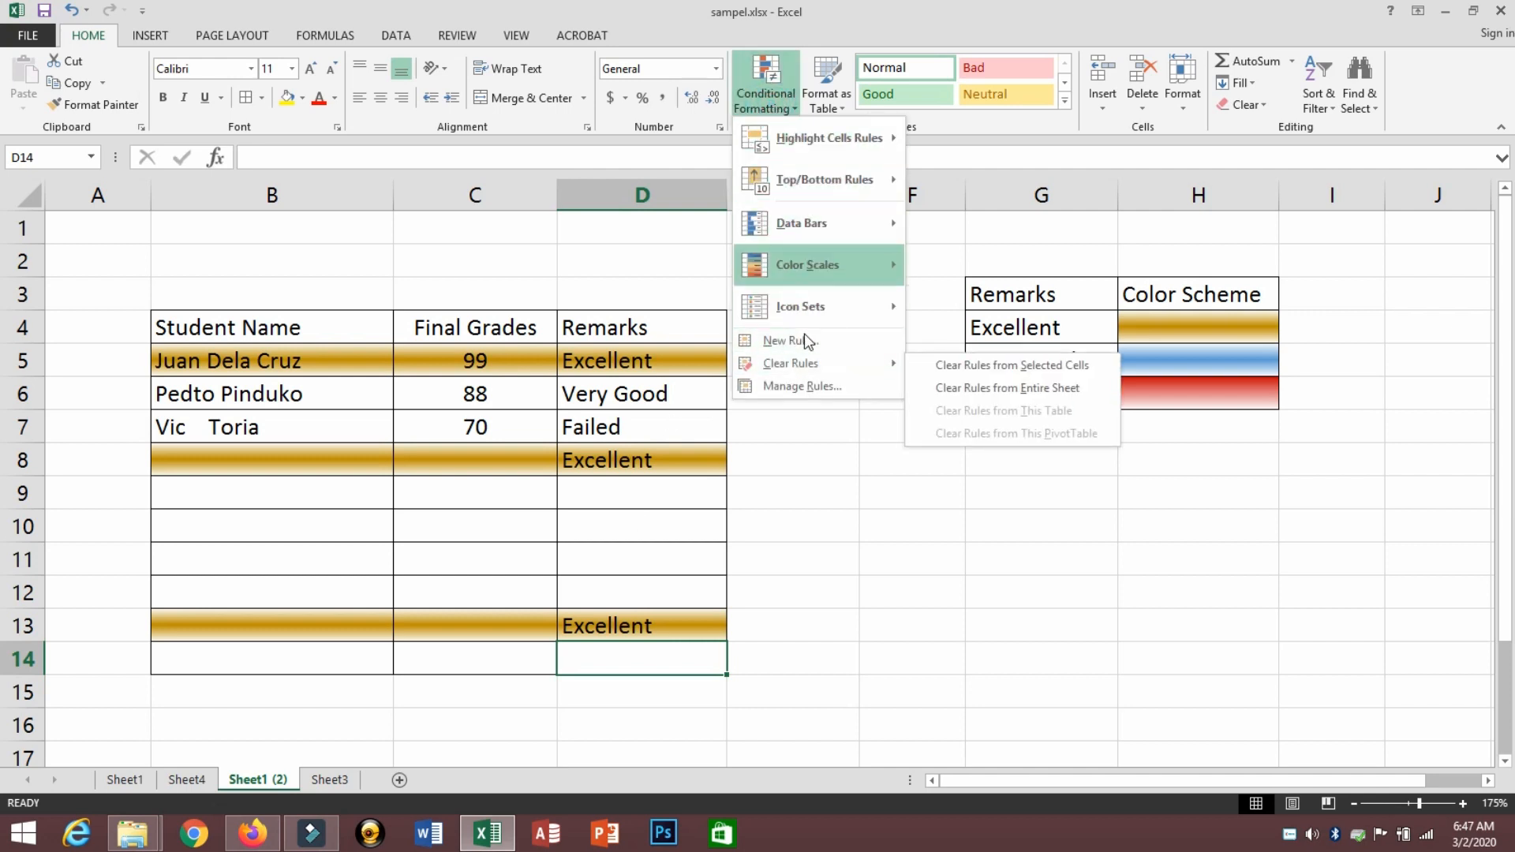
pyautogui.click(803, 386)
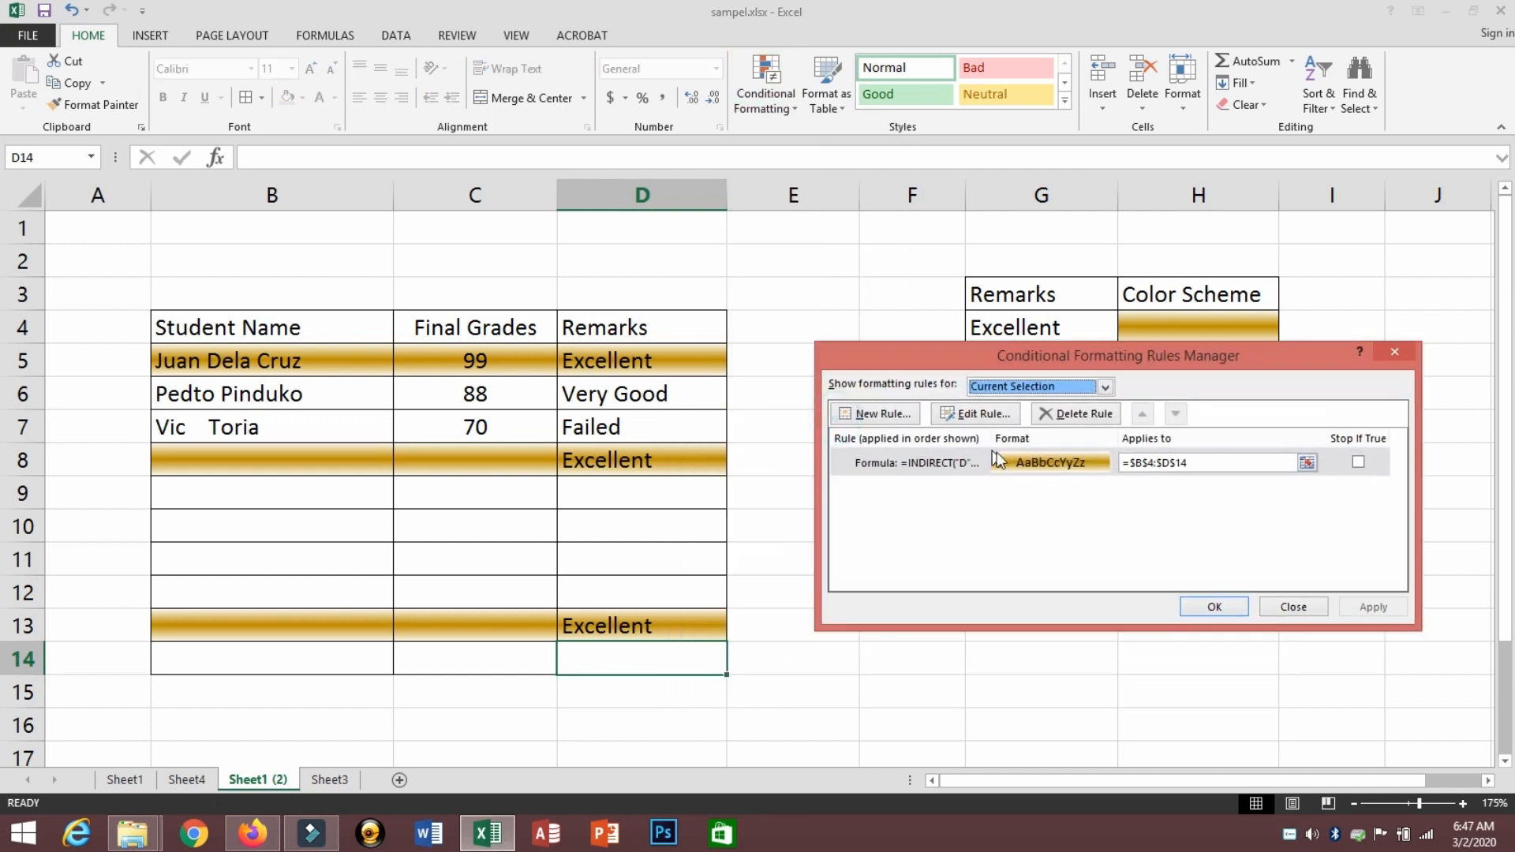
pyautogui.click(1238, 461)
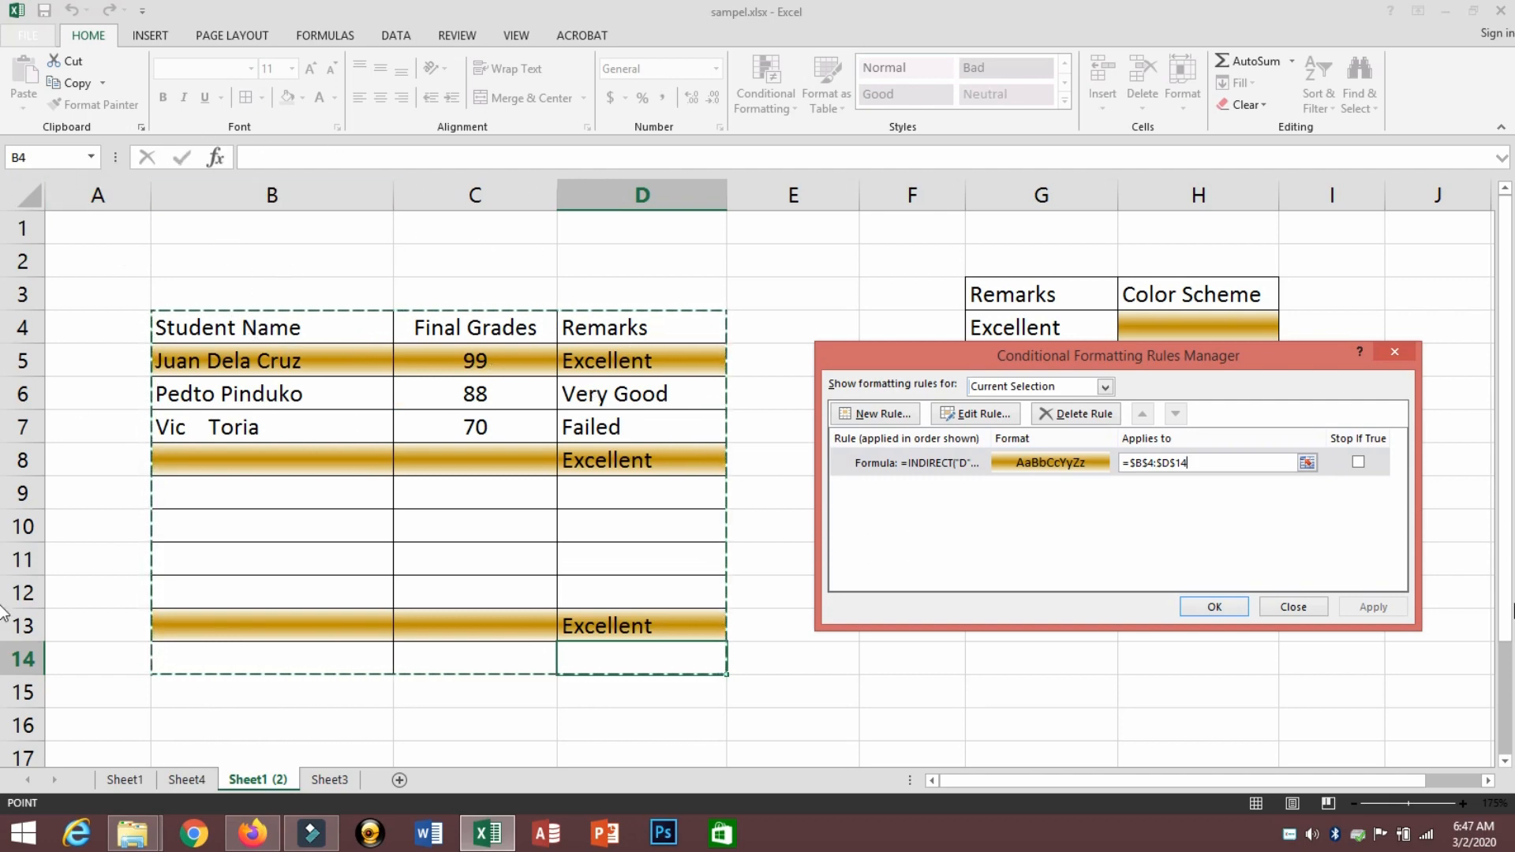
pyautogui.click(1198, 606)
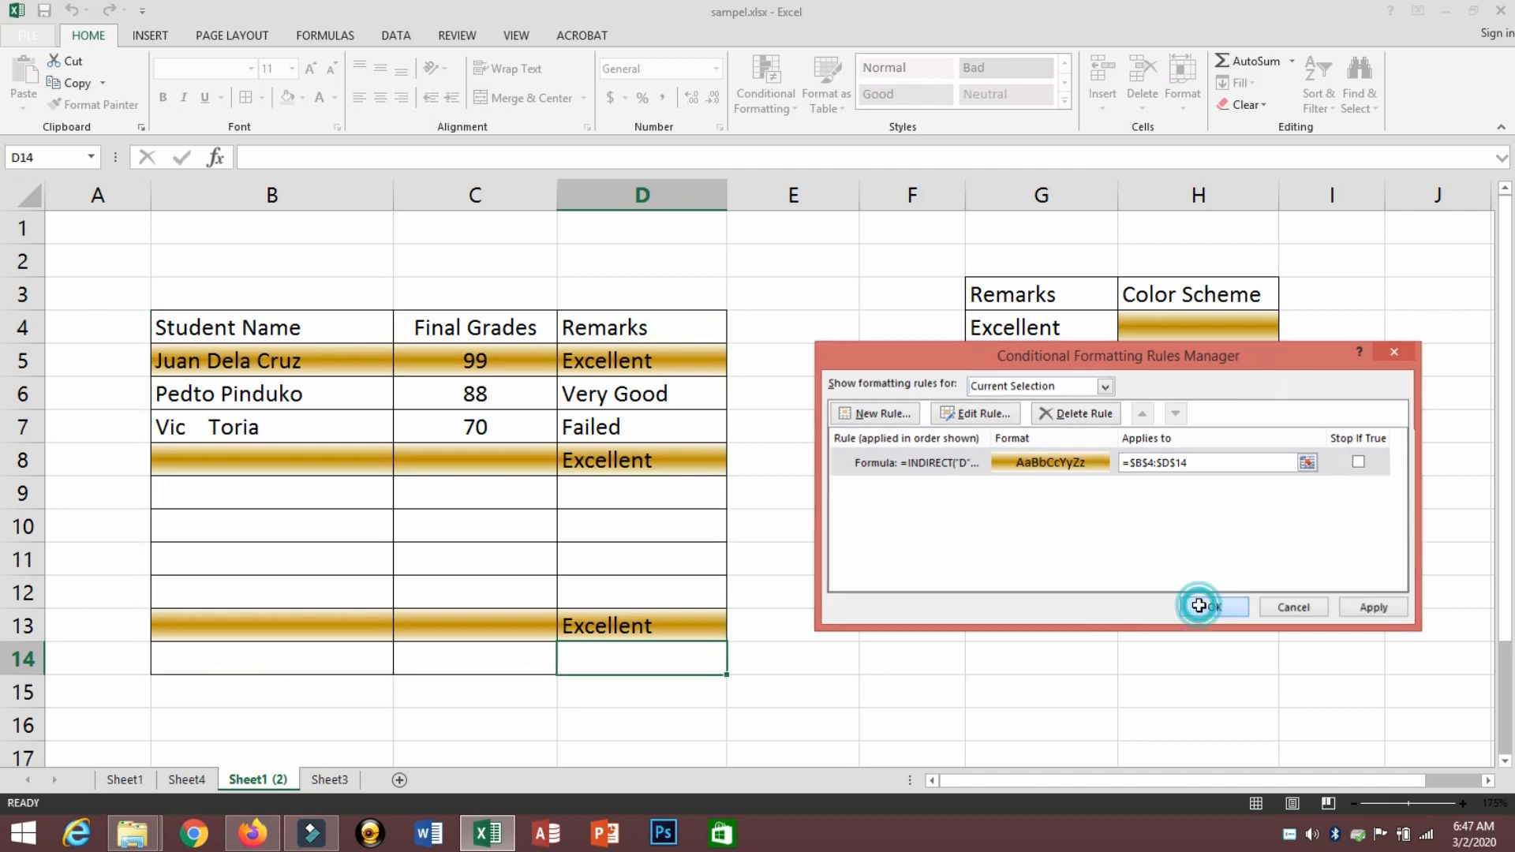
pyautogui.click(640, 519)
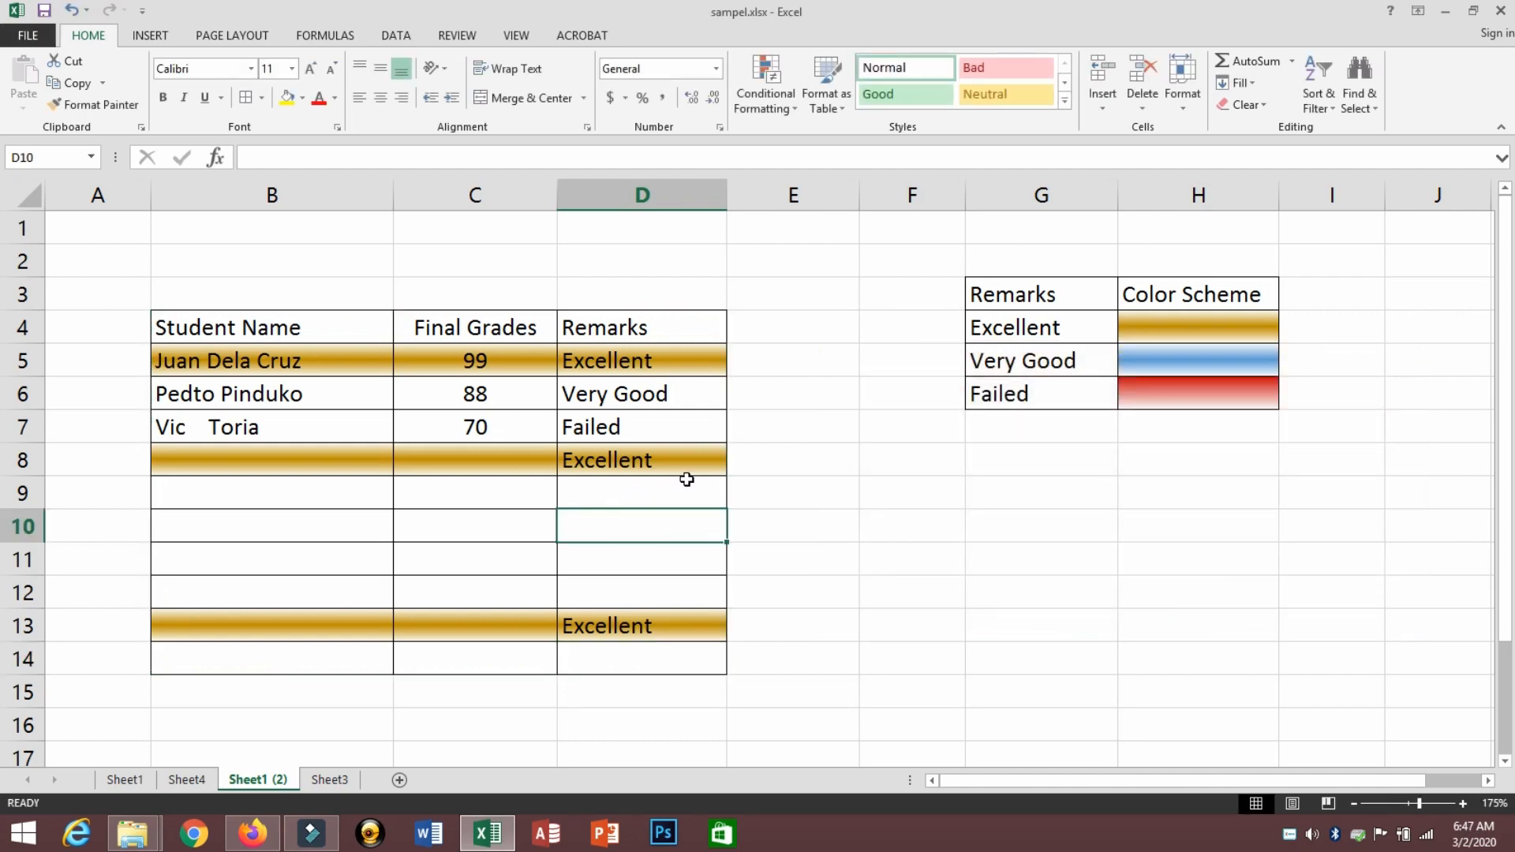
# Step: Copy the formula of the Excellent conditional formatting rule for range B4:D14, leaving the rule itself unedited
pyautogui.click(205, 319)
pyautogui.moveTo(382, 428); pyautogui.dragTo(666, 653)
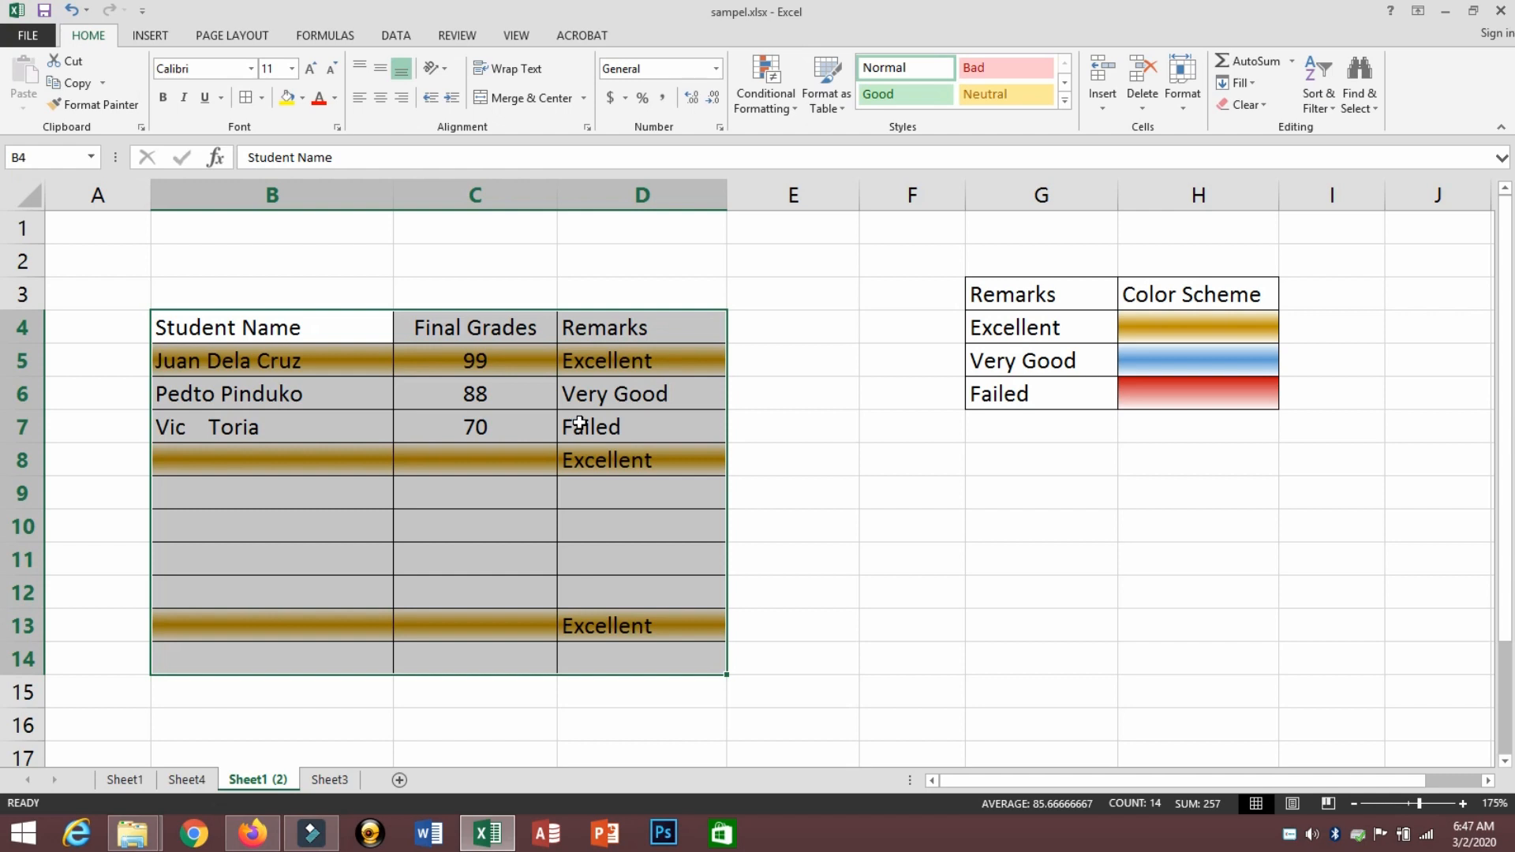
pyautogui.click(755, 102)
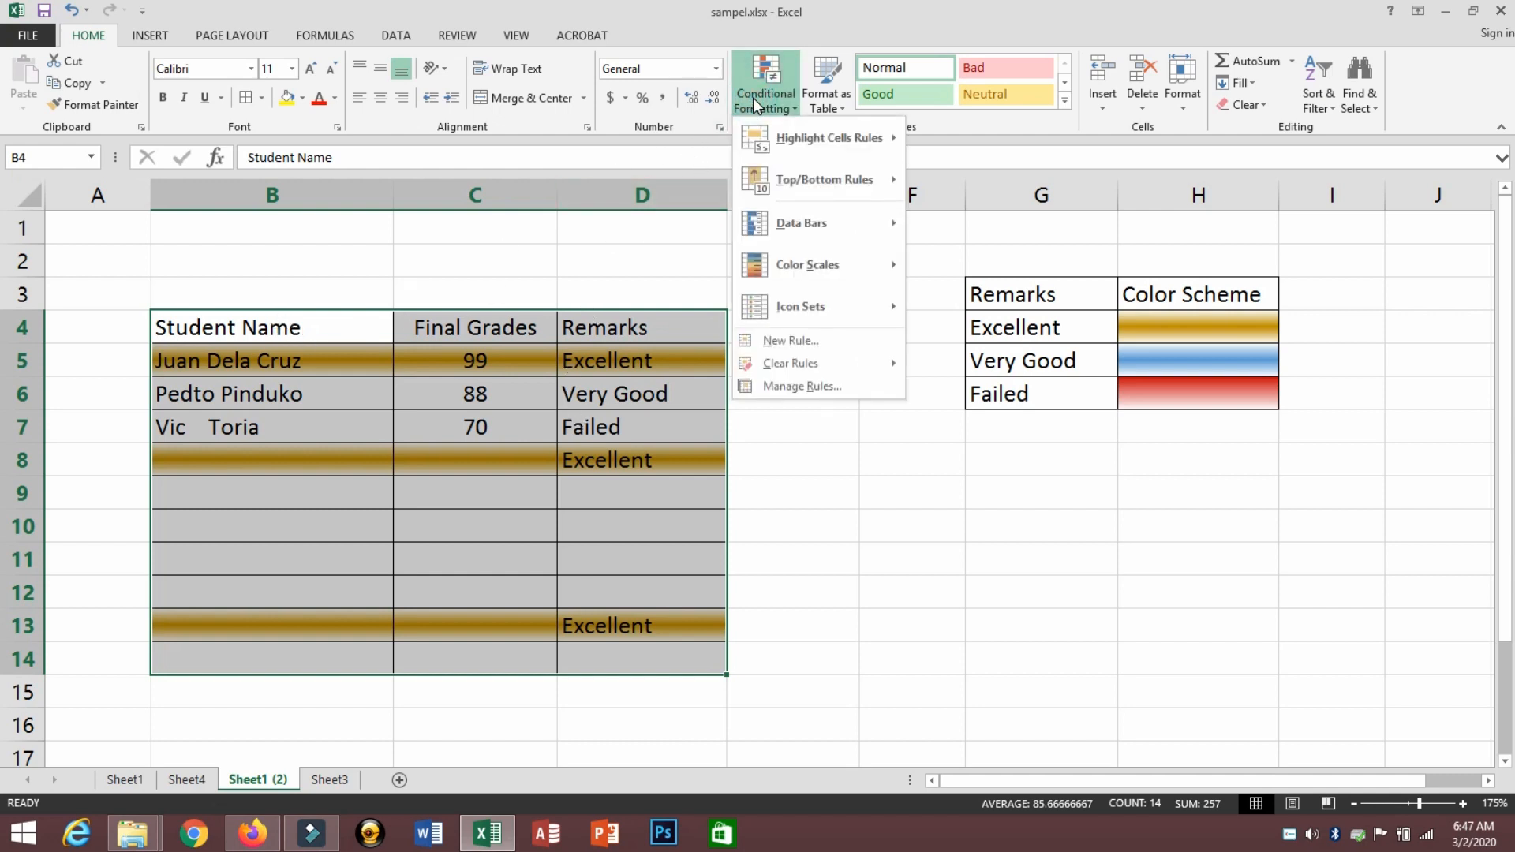
pyautogui.click(804, 386)
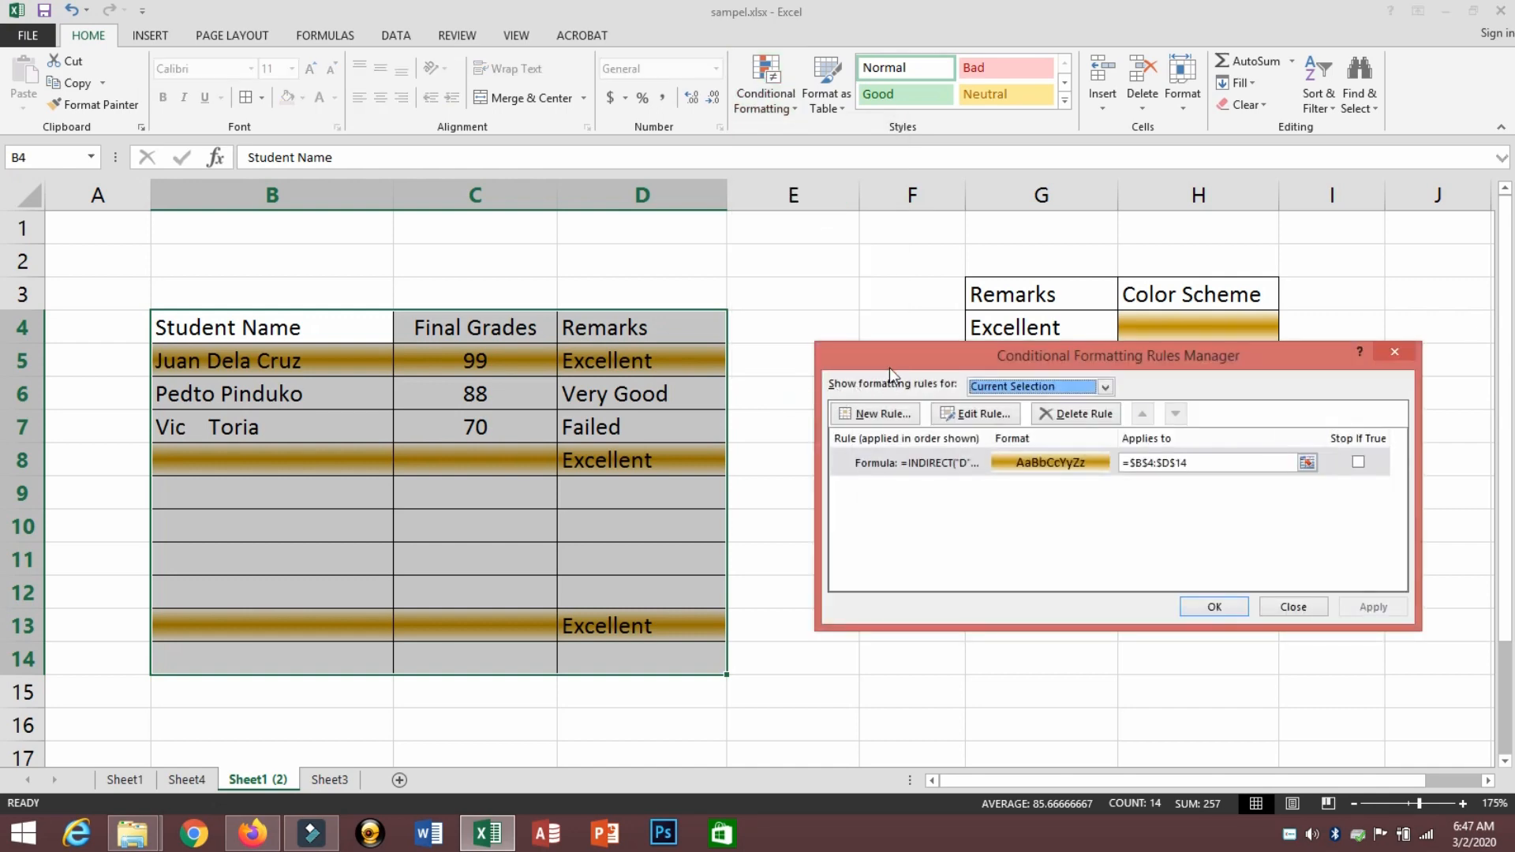
pyautogui.moveTo(889, 360); pyautogui.dragTo(846, 431)
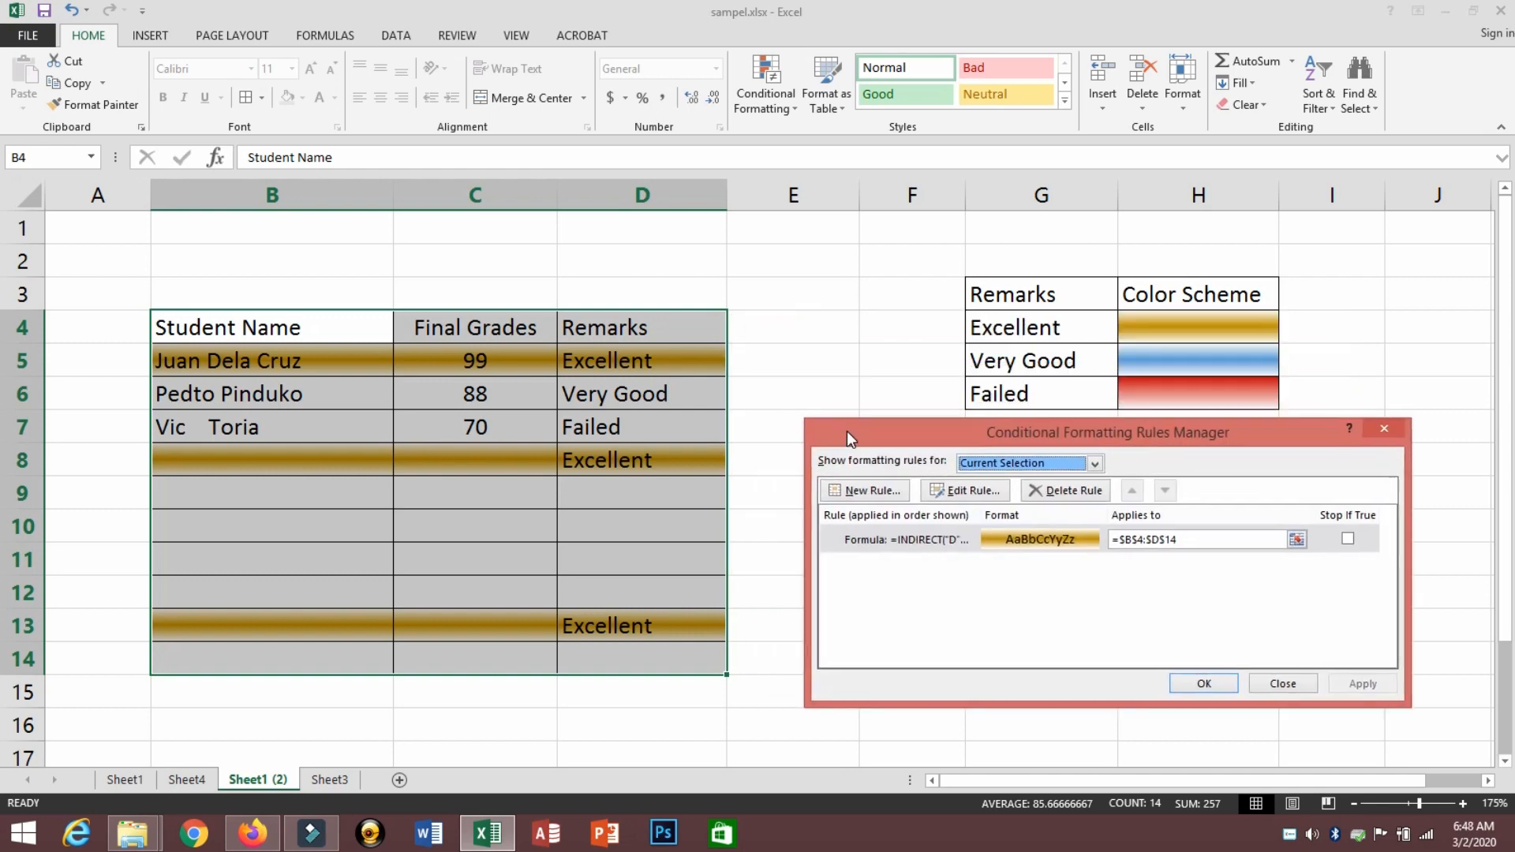
pyautogui.click(931, 543)
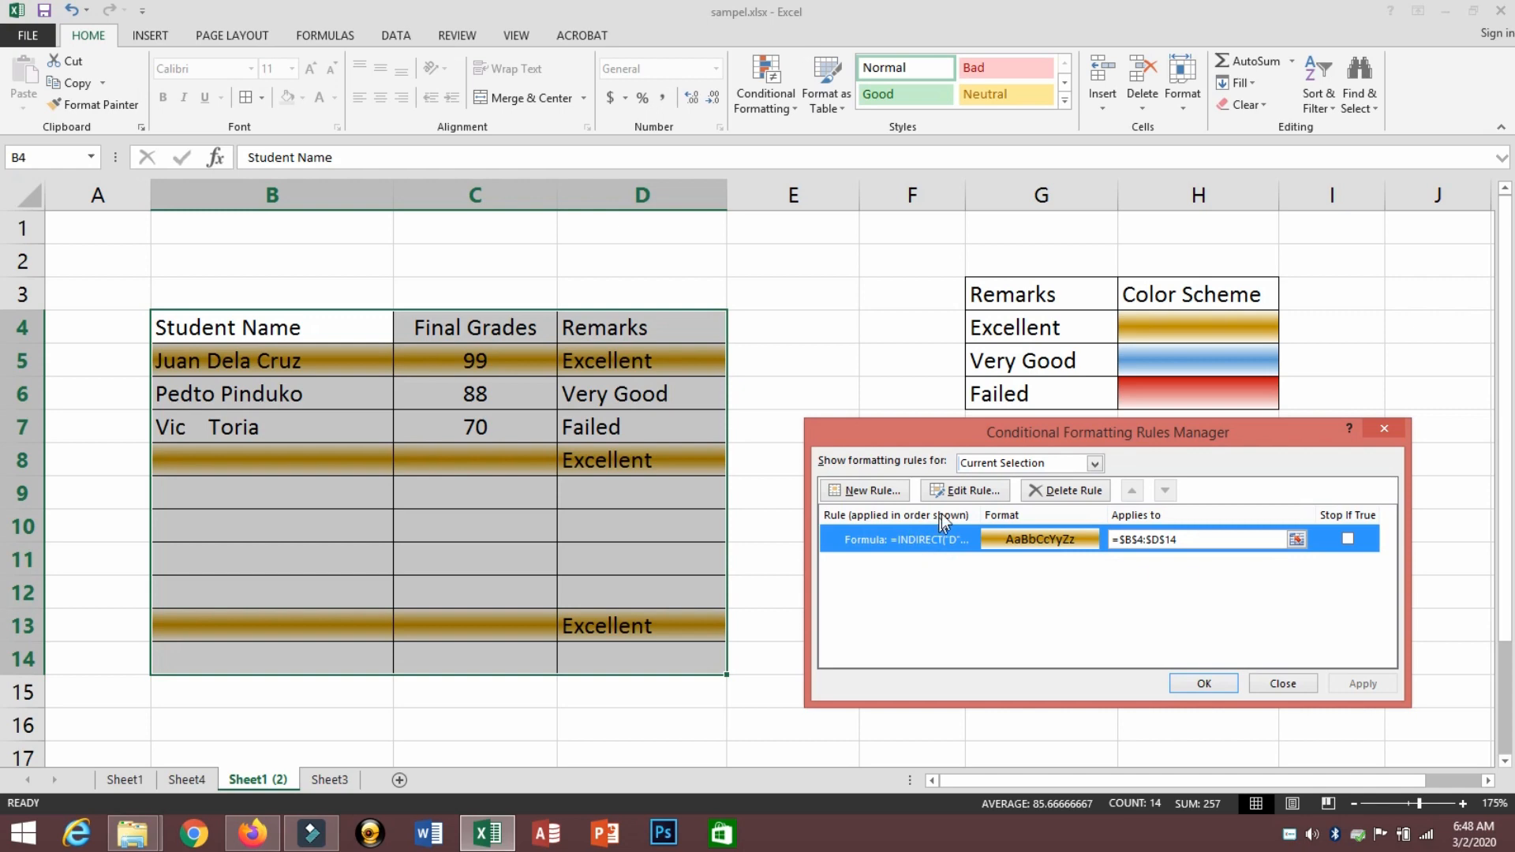
pyautogui.click(952, 496)
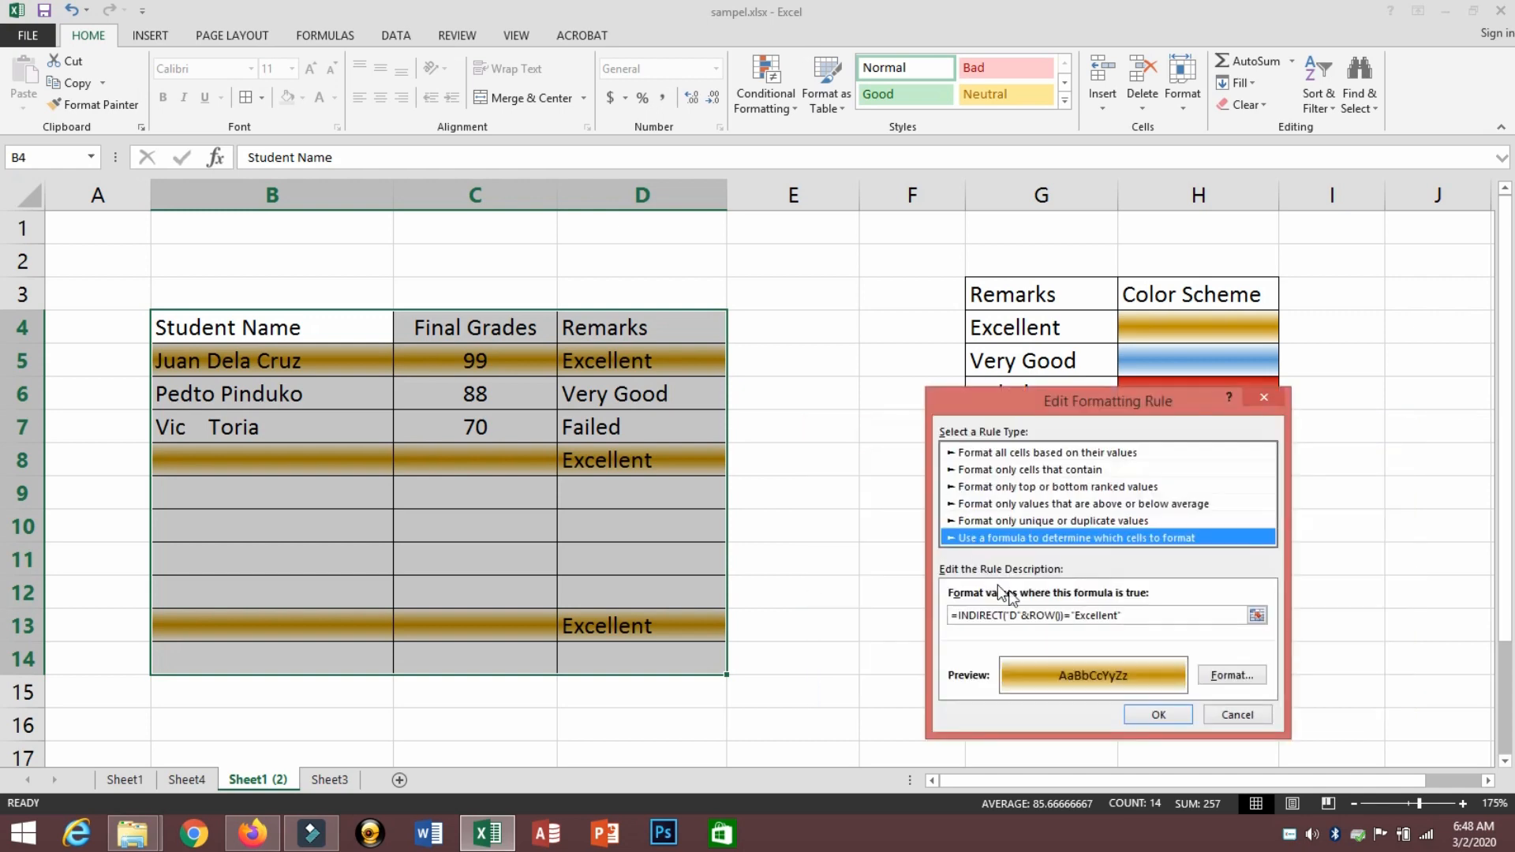
pyautogui.moveTo(1165, 614); pyautogui.dragTo(945, 616)
pyautogui.hotkey('ctrl', 'c')
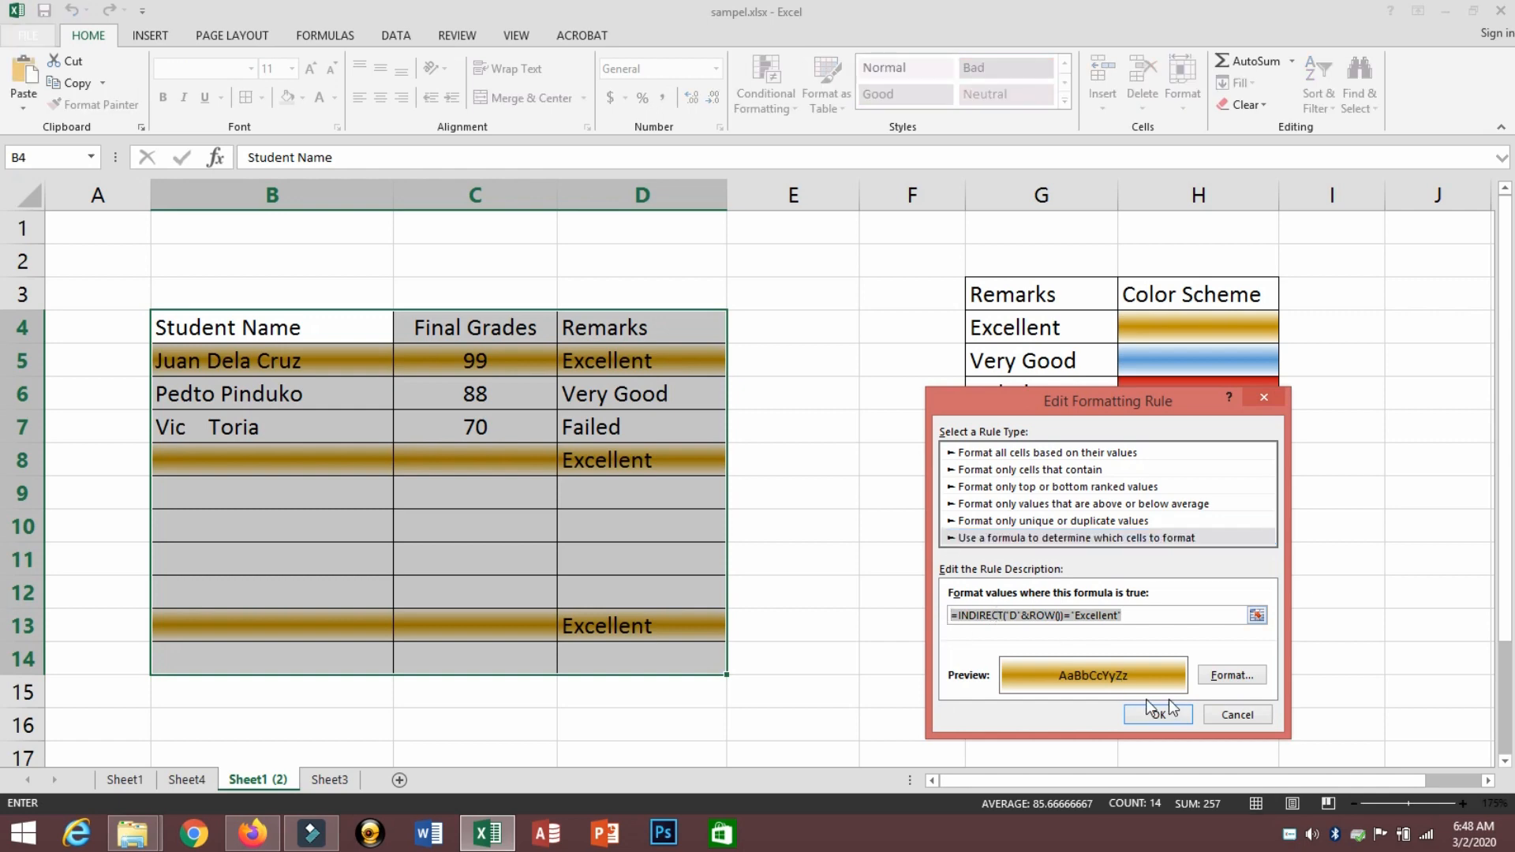
pyautogui.click(1236, 714)
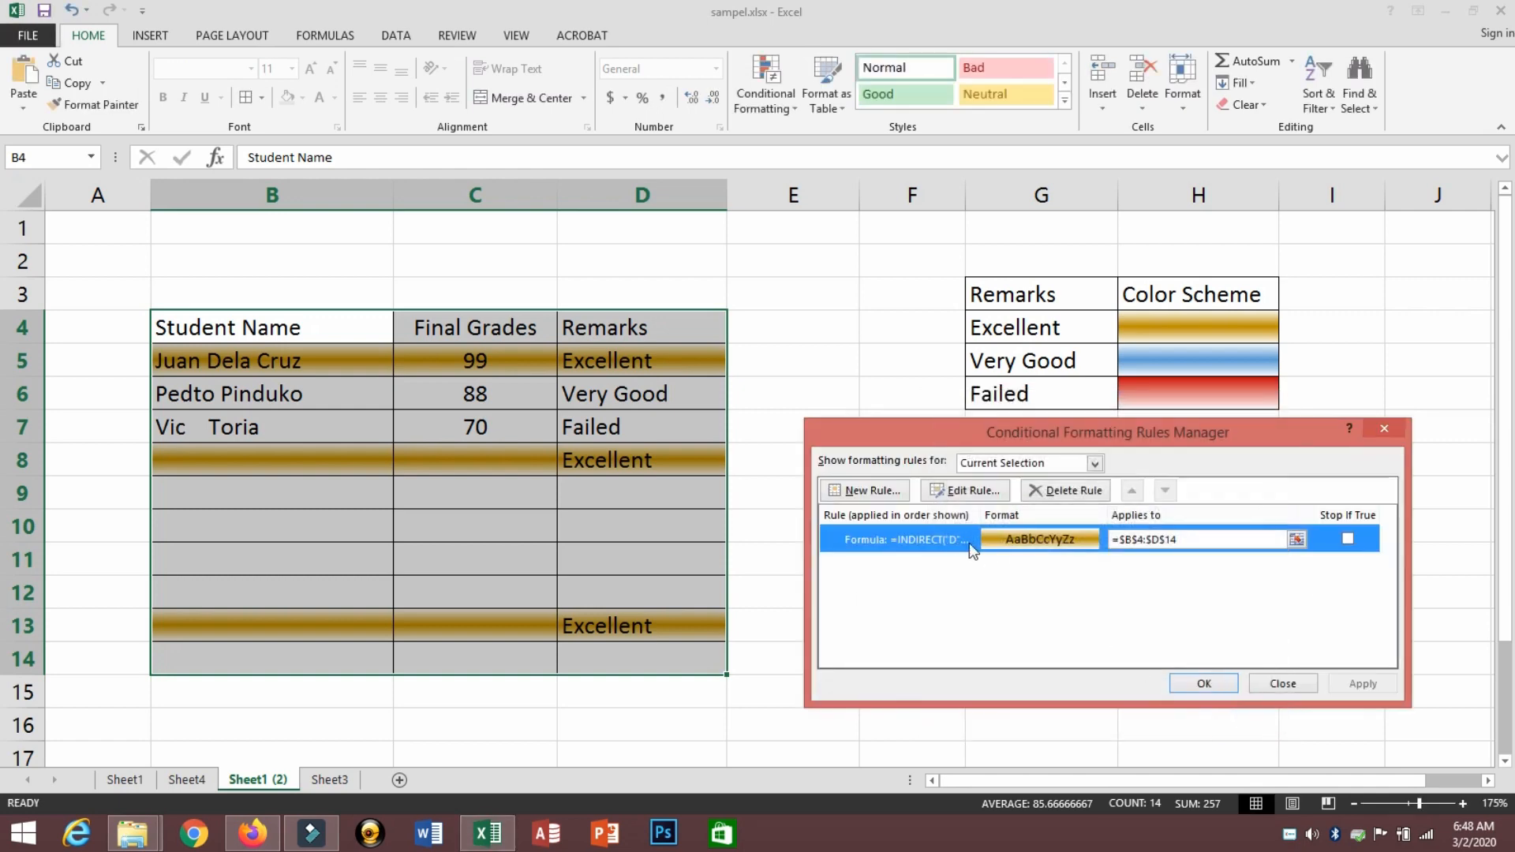
# Step: Set up a new formula-based rule for the table with the formula =INDIRECT("D"&ROW())="Very Good"
pyautogui.click(873, 491)
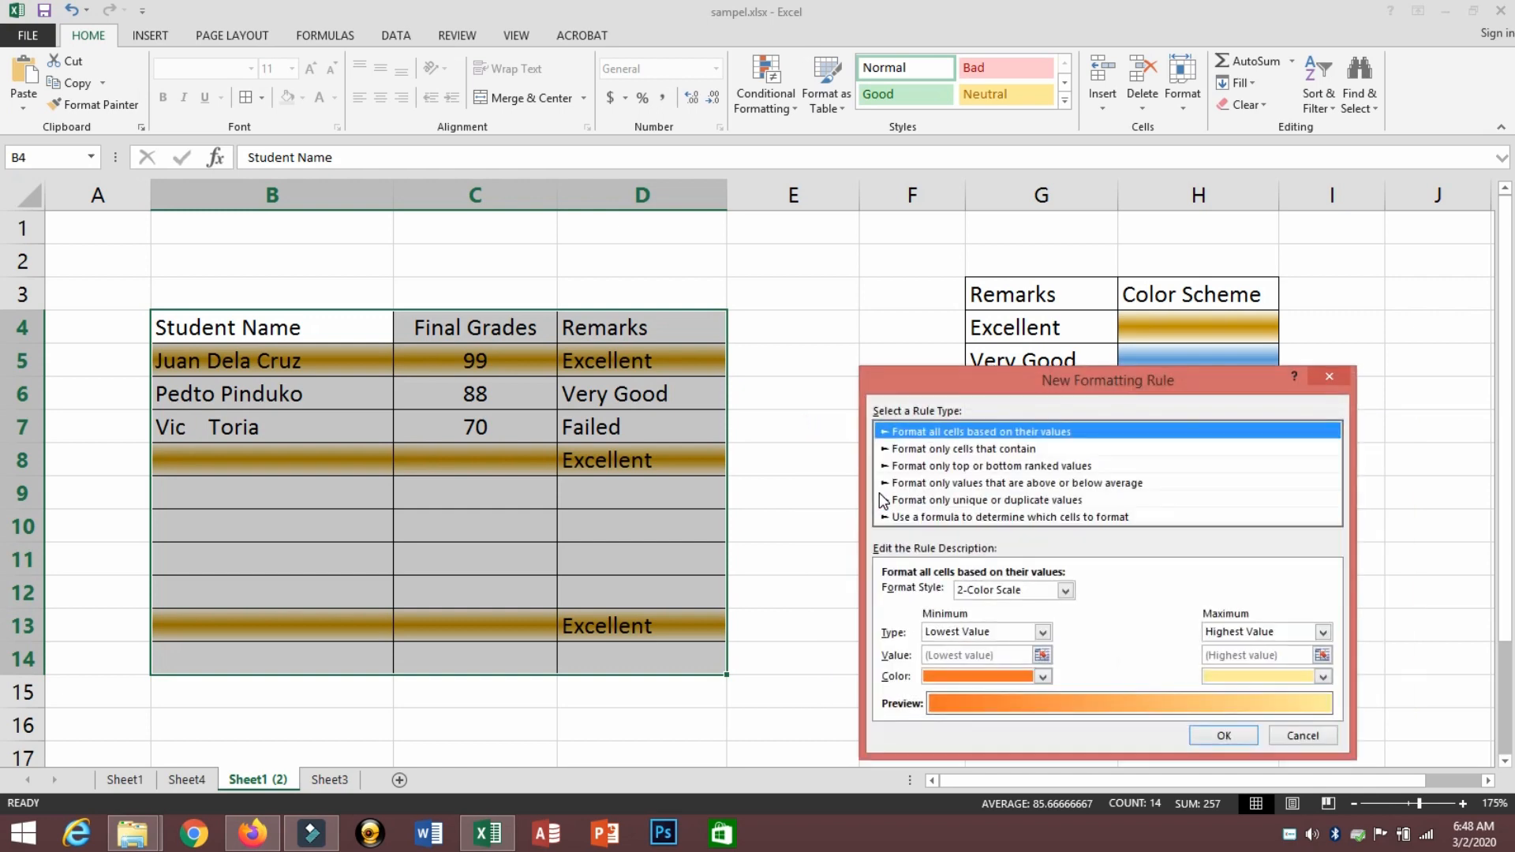
pyautogui.click(979, 518)
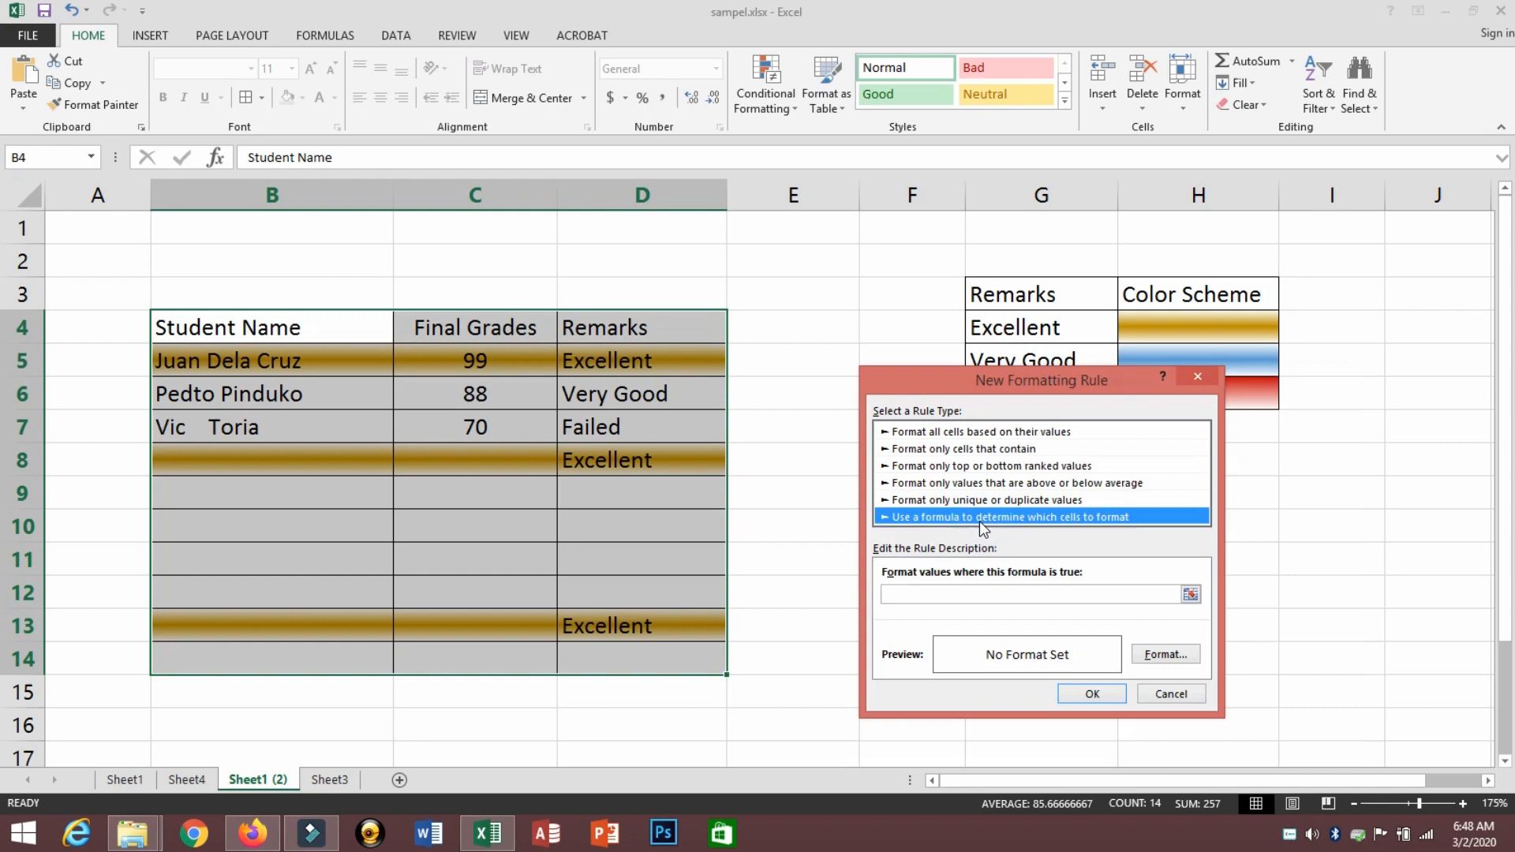
pyautogui.click(977, 597)
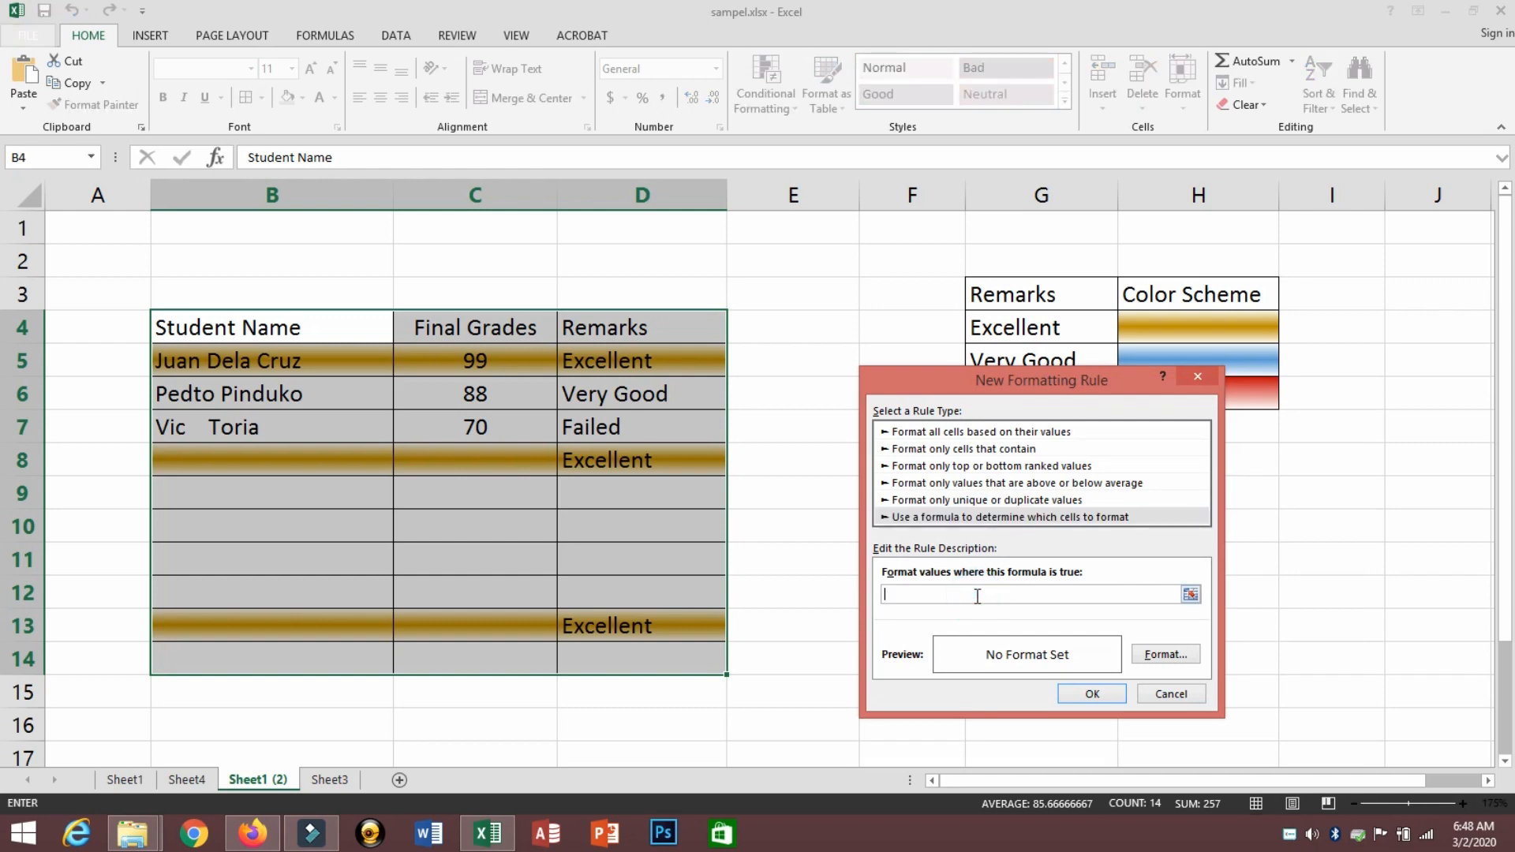
pyautogui.hotkey('ctrl', 'v')
pyautogui.moveTo(1011, 594); pyautogui.dragTo(1054, 601)
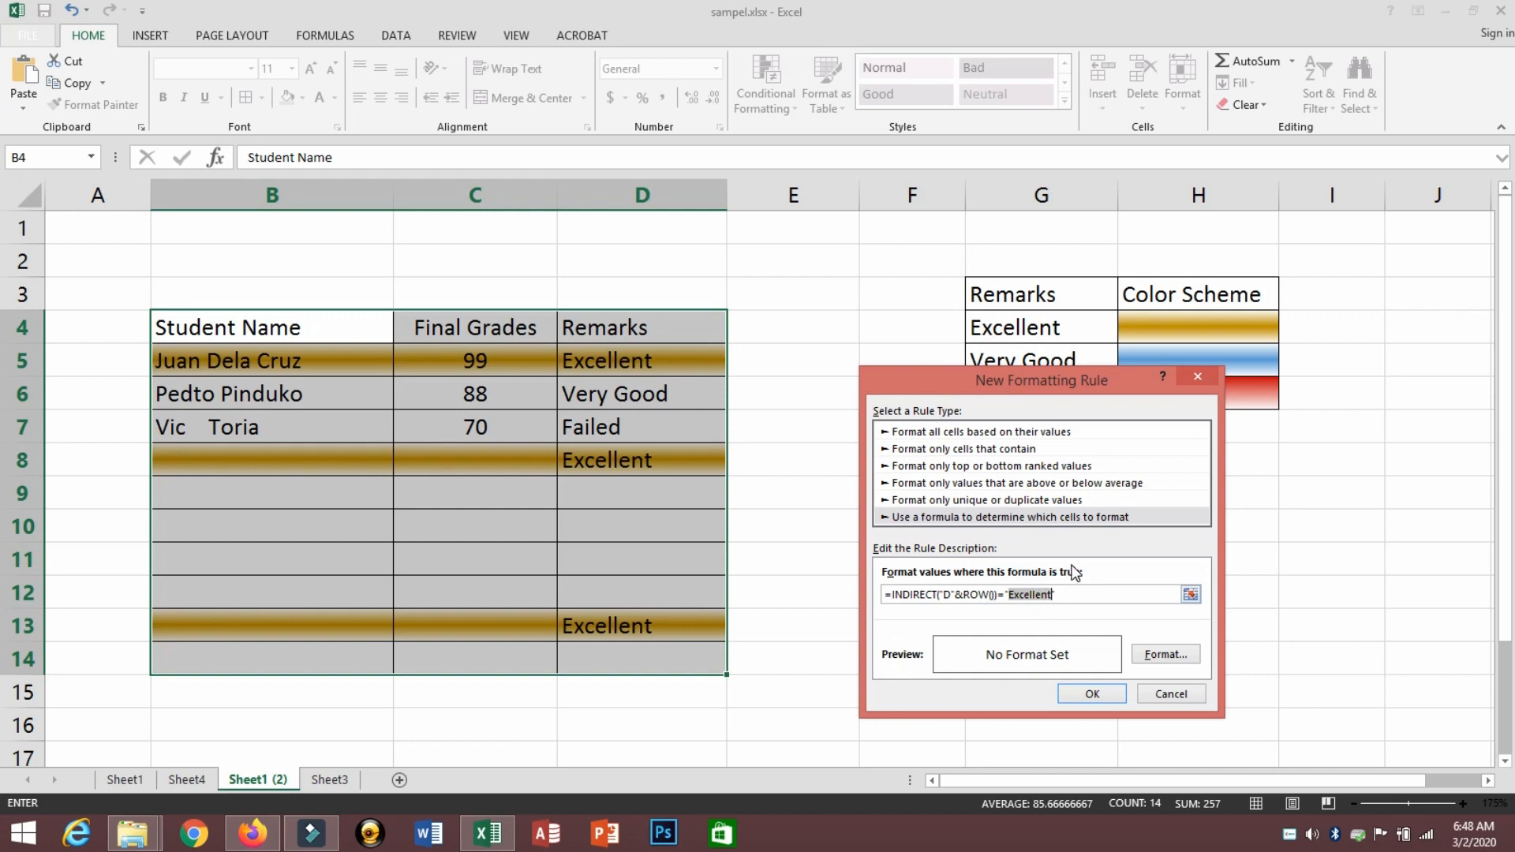
pyautogui.write('Very Good')
# Step: Give the Very Good rule a horizontal two-color gradient fill of white and blue with the blue band in the middle
pyautogui.click(1163, 655)
pyautogui.moveTo(1077, 304); pyautogui.dragTo(644, 320)
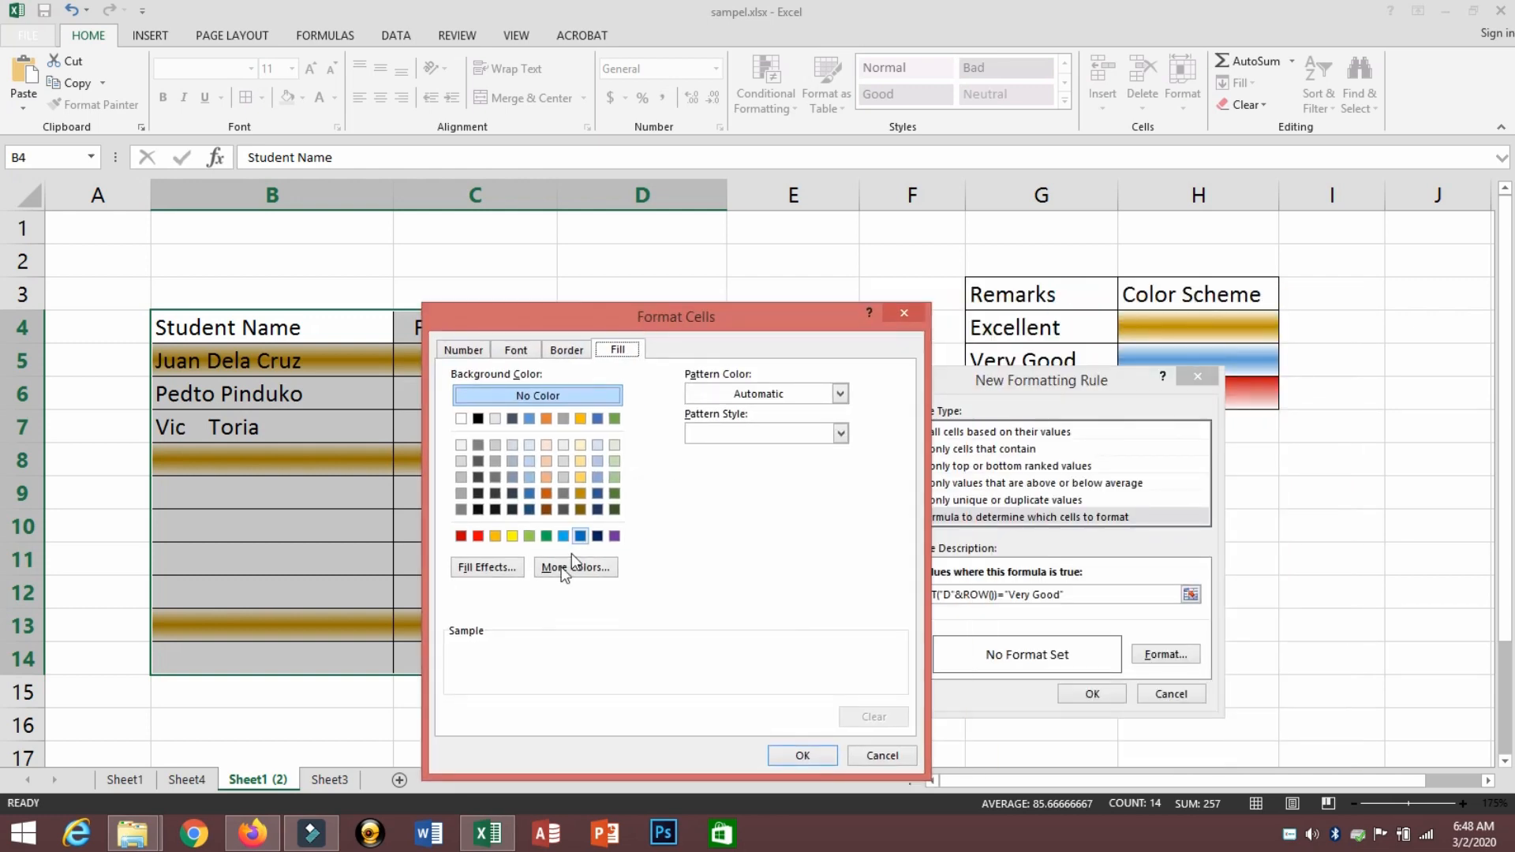
pyautogui.click(481, 567)
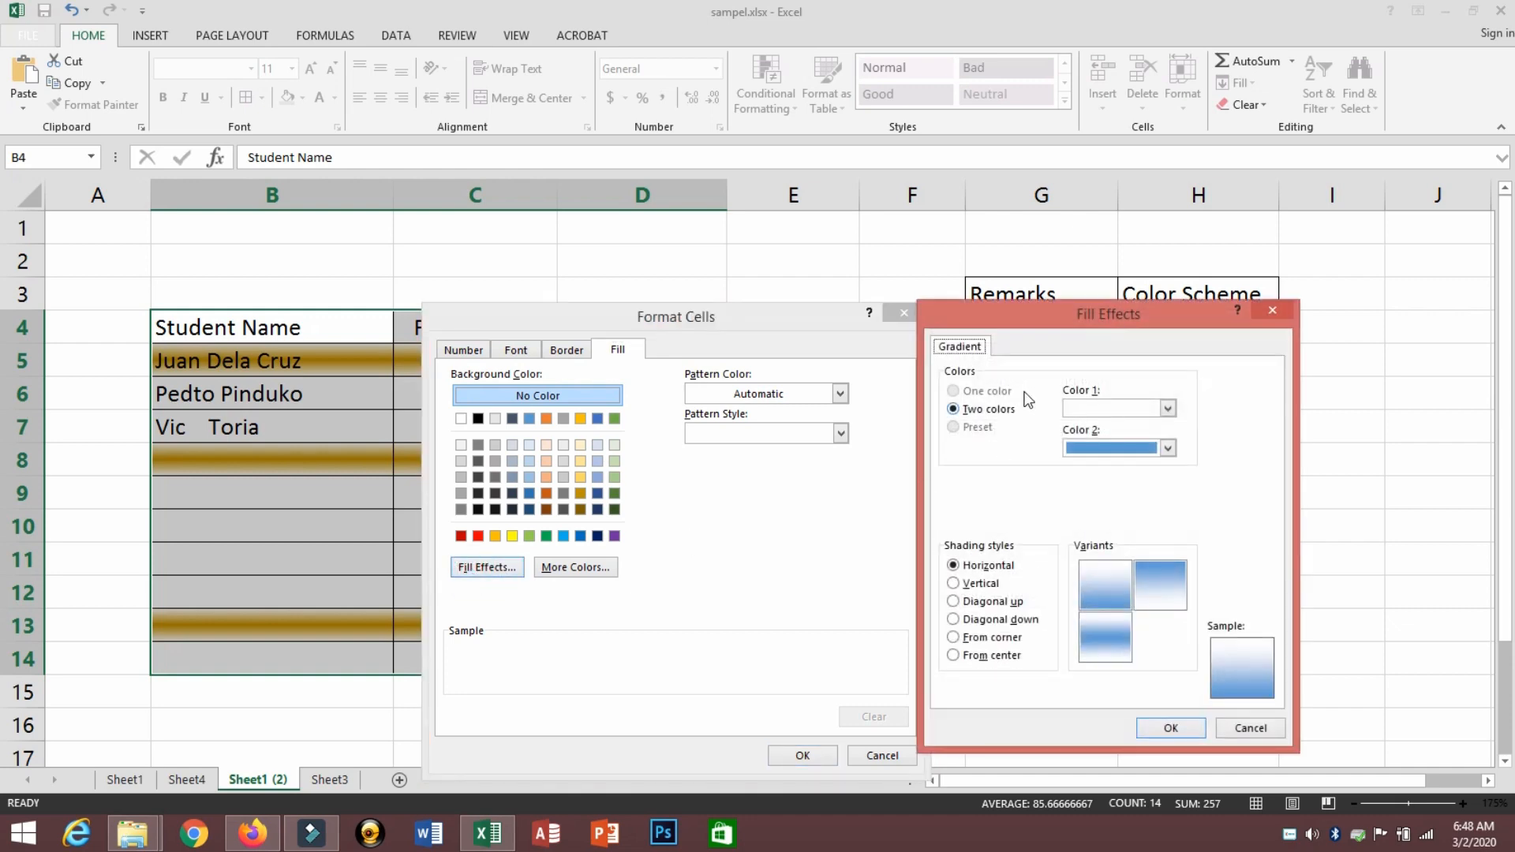
pyautogui.moveTo(1058, 327); pyautogui.dragTo(703, 352)
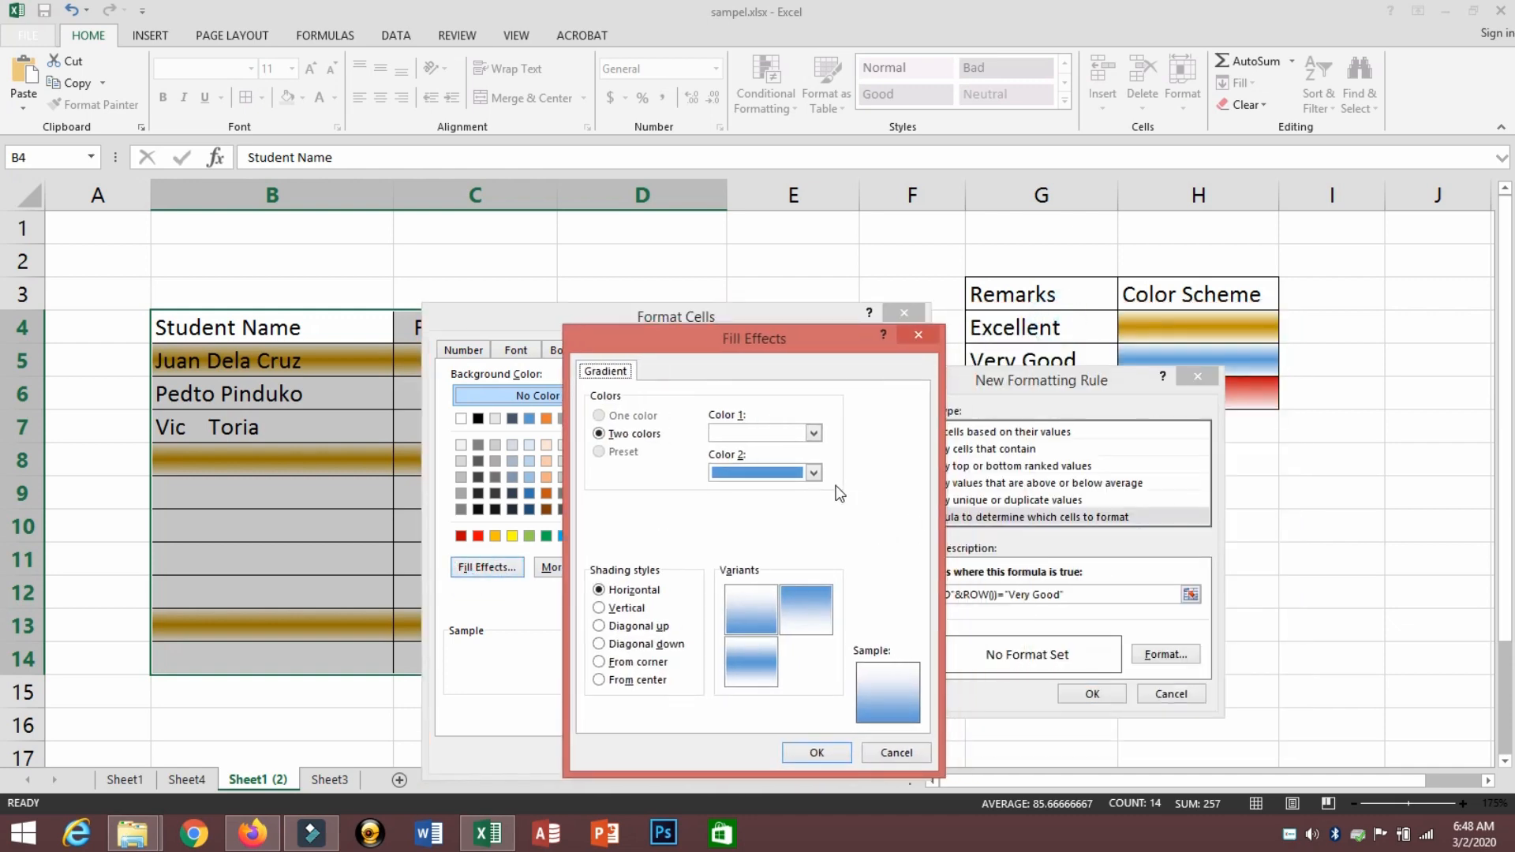
pyautogui.click(749, 674)
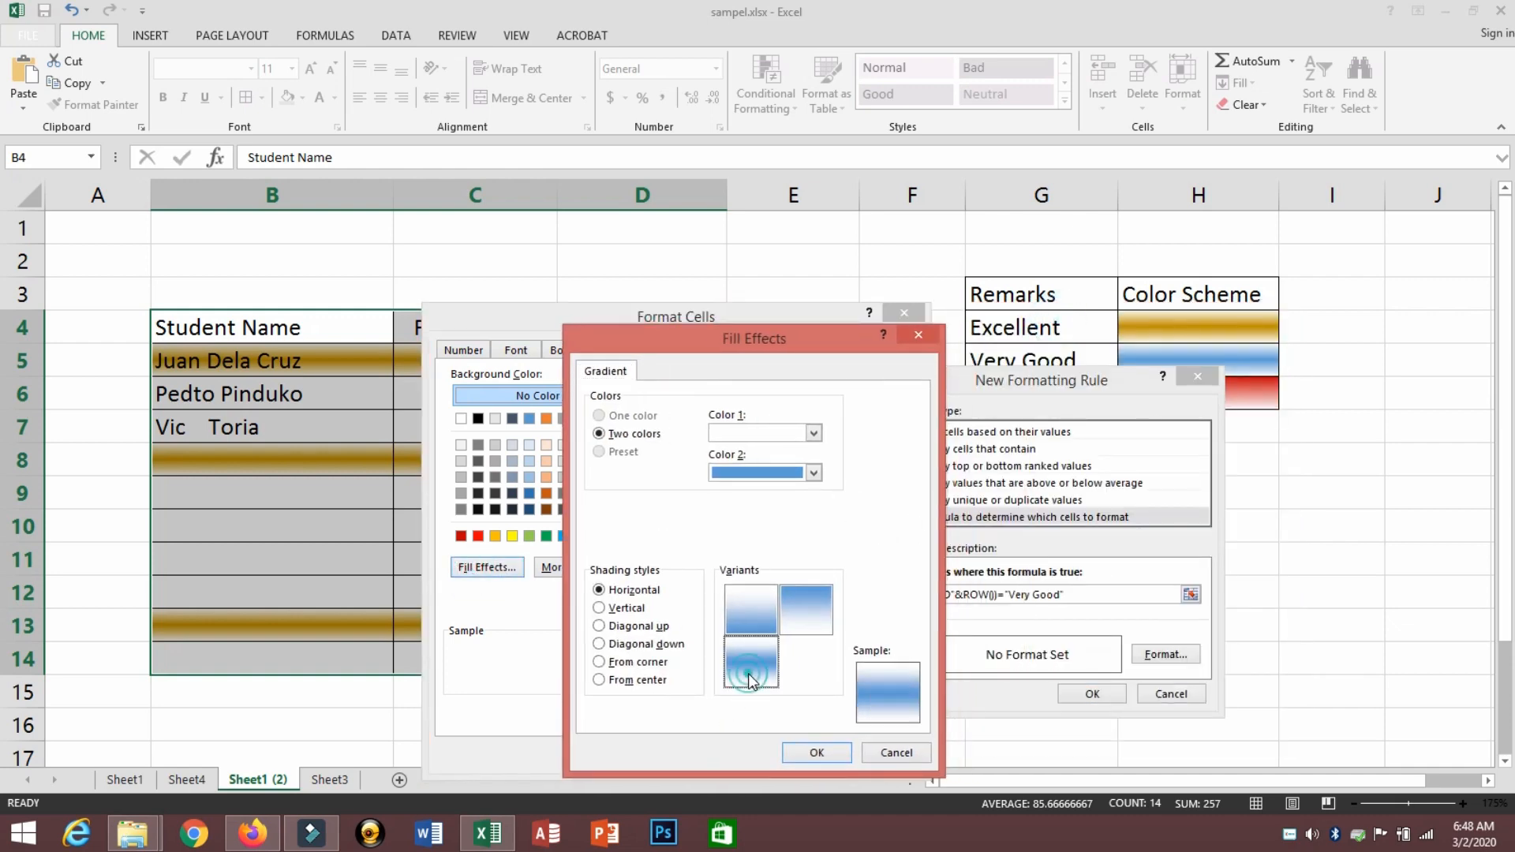
pyautogui.click(814, 754)
pyautogui.click(817, 758)
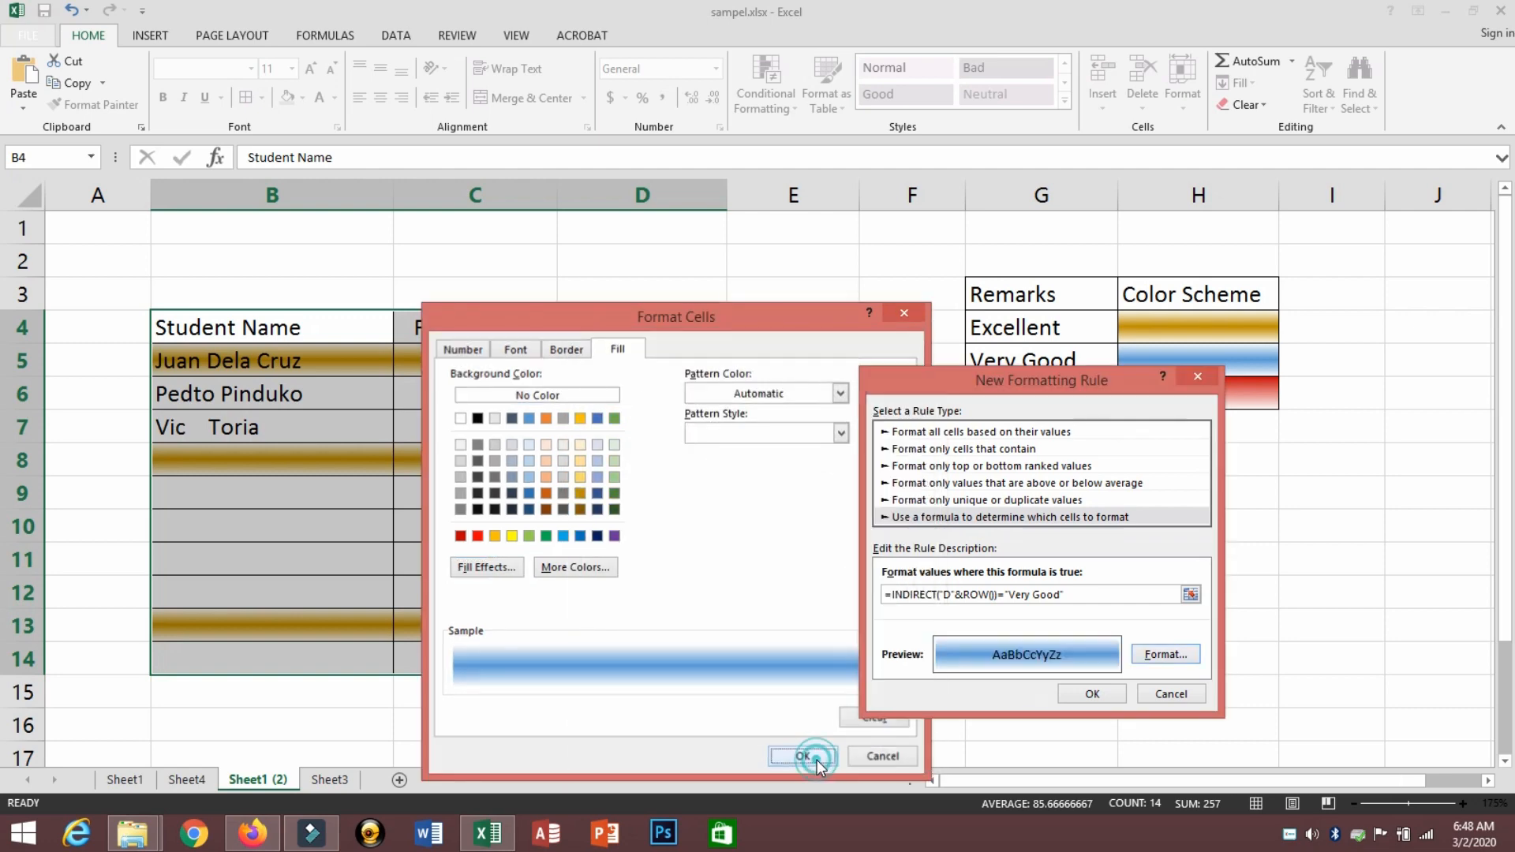
# Step: Create the Very Good rule, apply it to the table and close the Conditional Formatting Rules Manager
pyautogui.click(1090, 697)
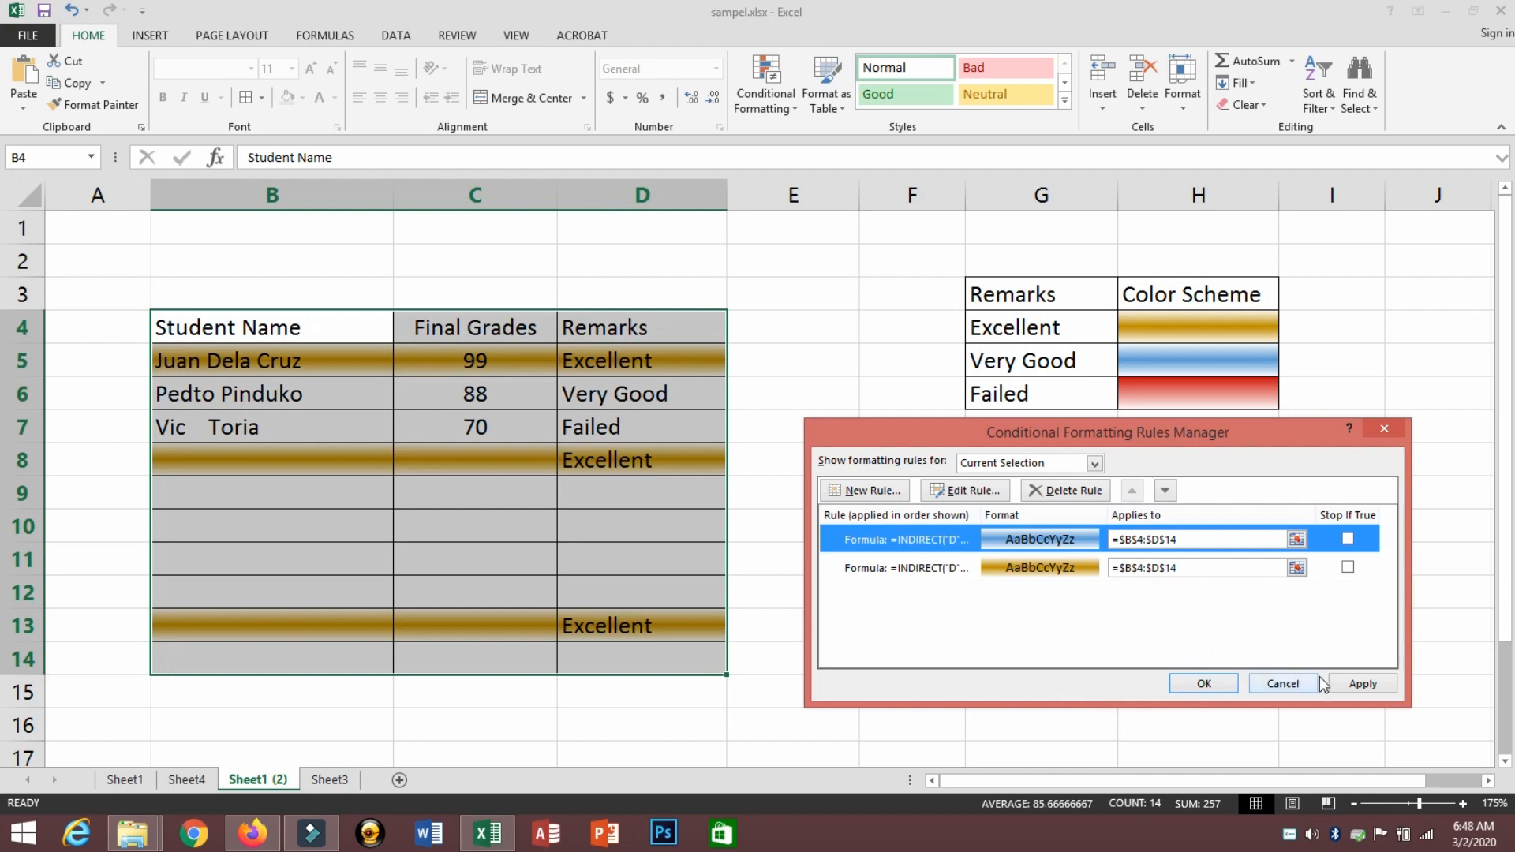
pyautogui.click(1365, 684)
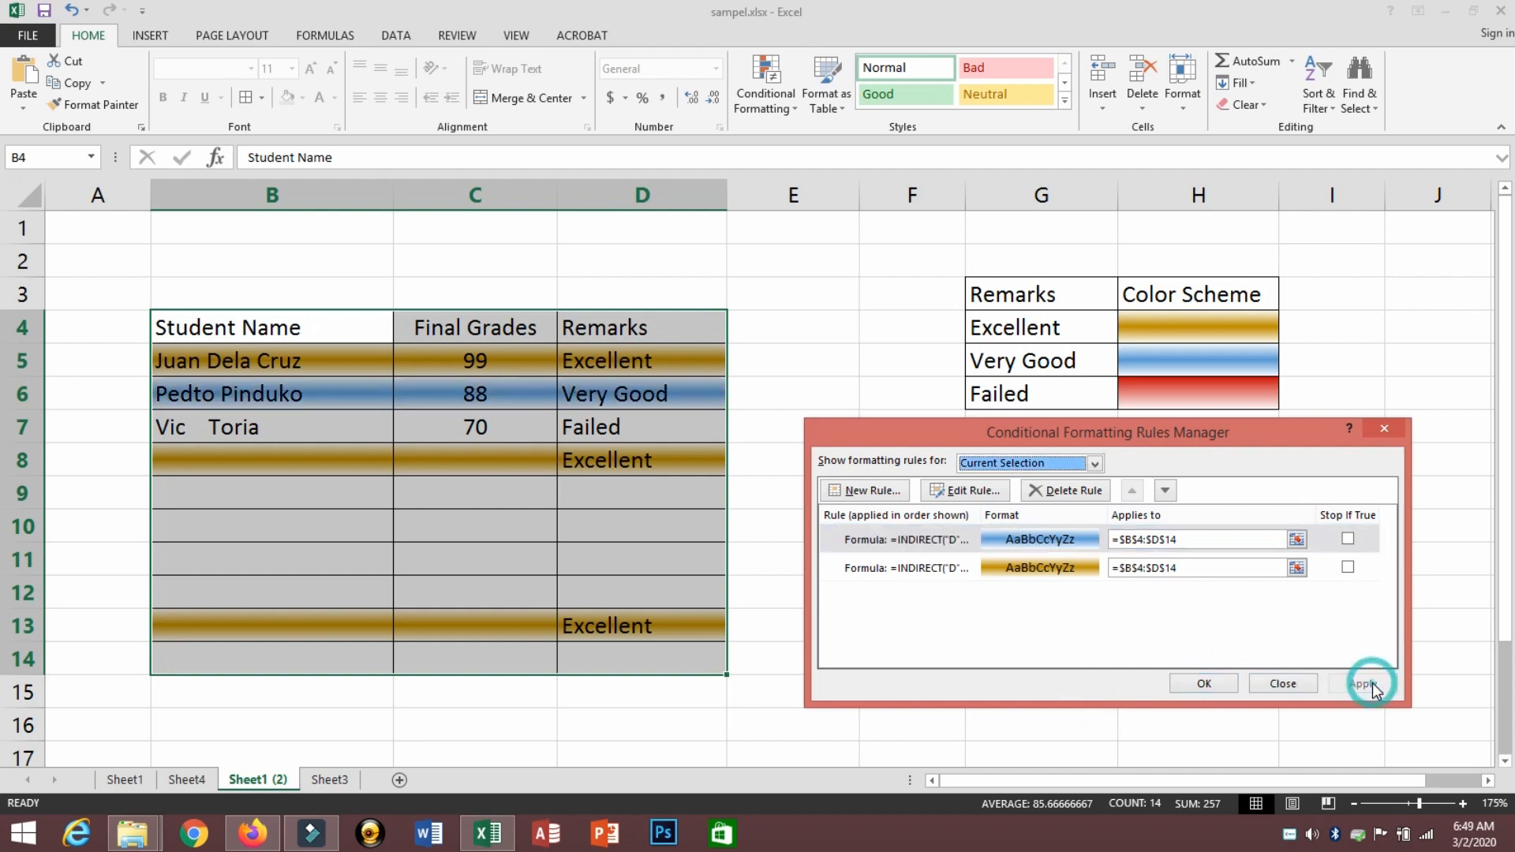
pyautogui.click(1203, 685)
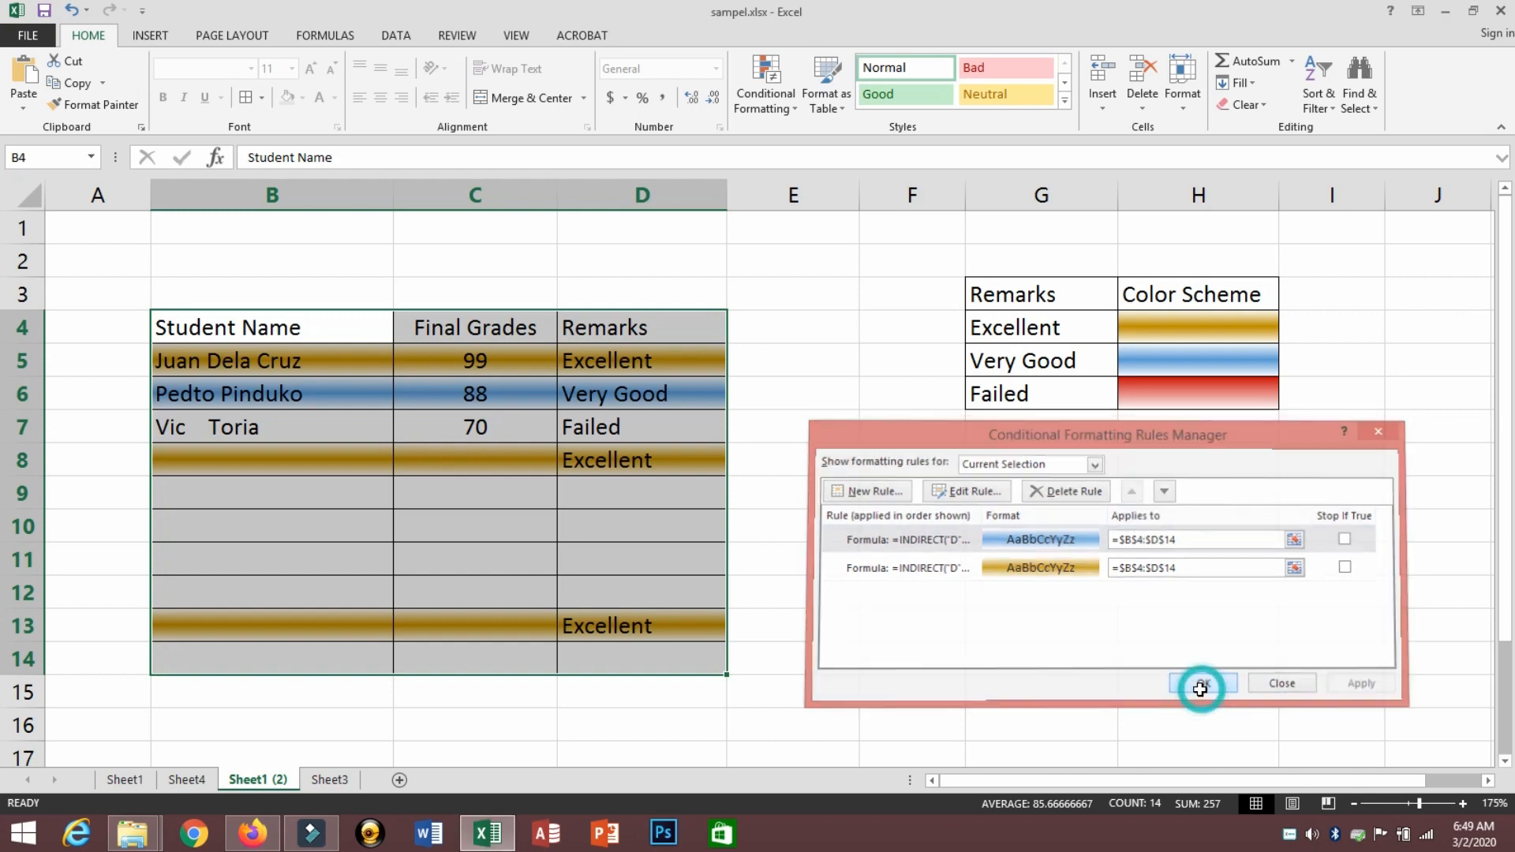
# Step: Test the new rule by entering Very Good as the remark in cell D12
pyautogui.click(662, 592)
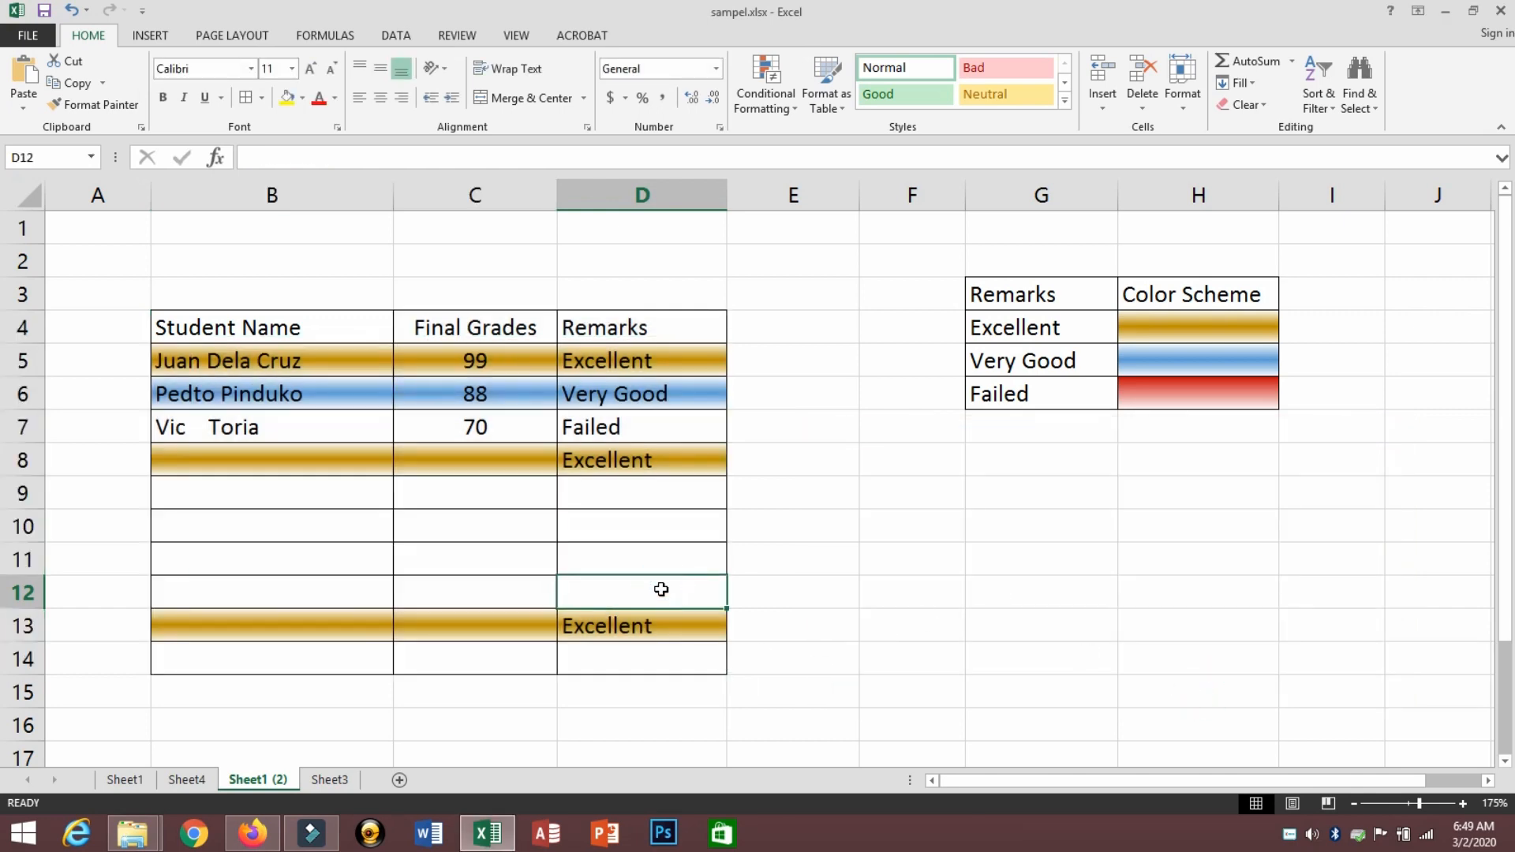
pyautogui.write('V')
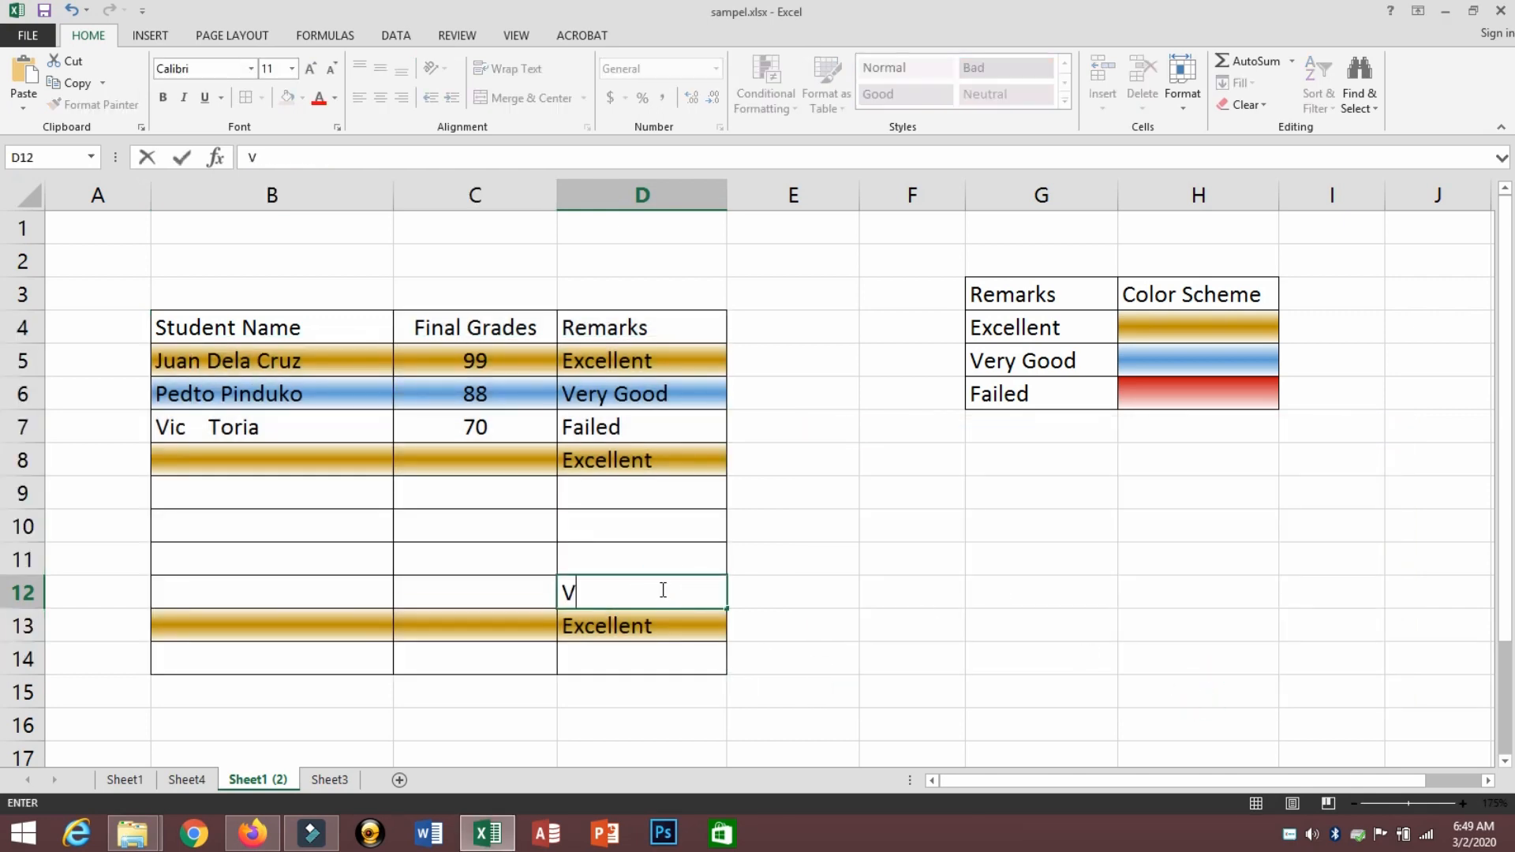
pyautogui.write('ery Good')
pyautogui.press('Return')
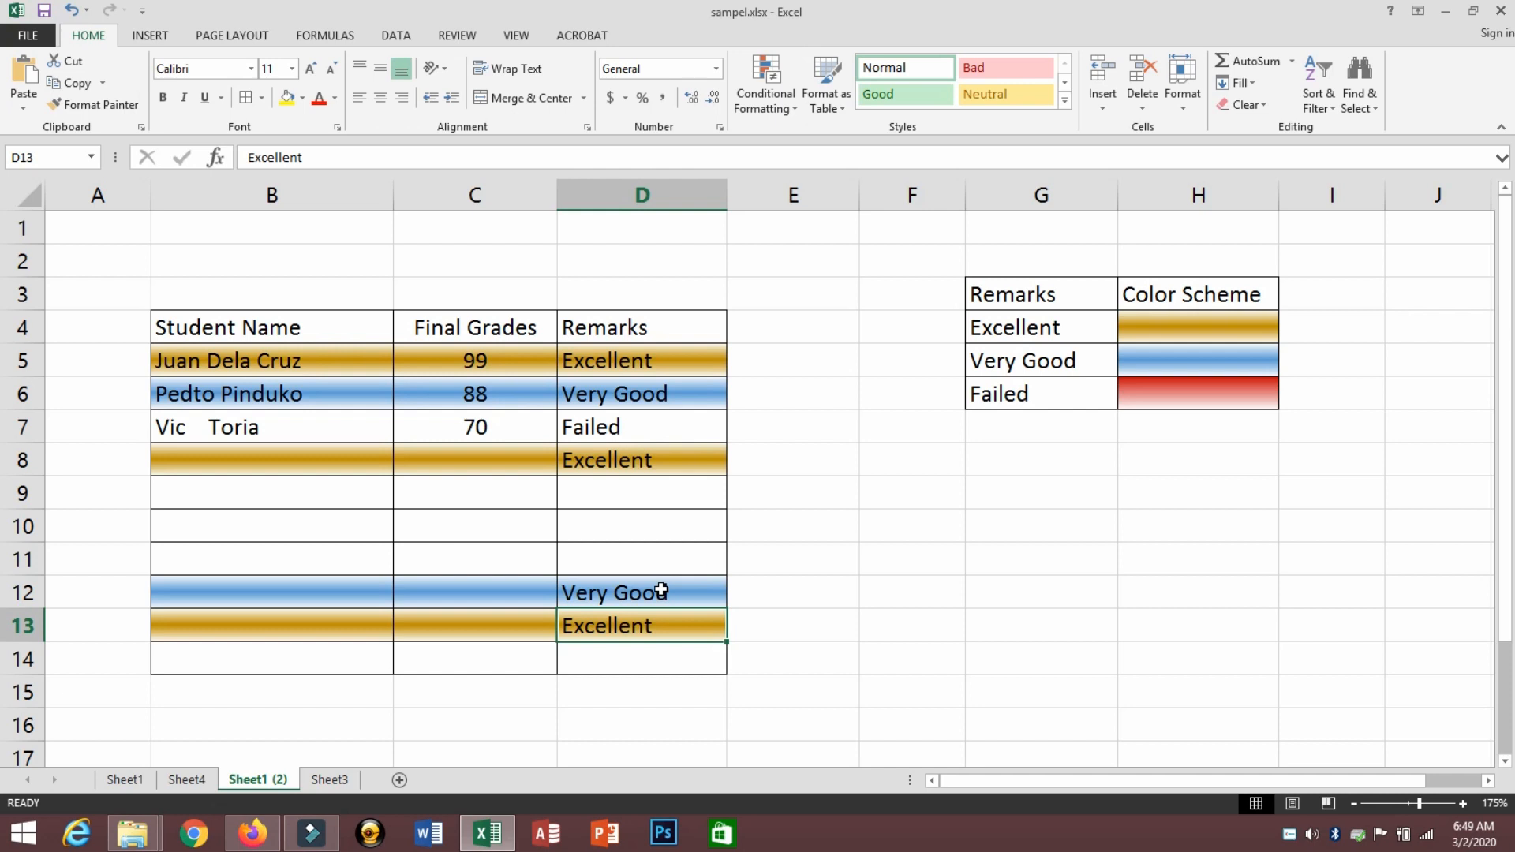
pyautogui.press('Up')
pyautogui.press('Up')
pyautogui.press('Up')
pyautogui.press('Up')
pyautogui.press('Up')
pyautogui.press('Up')
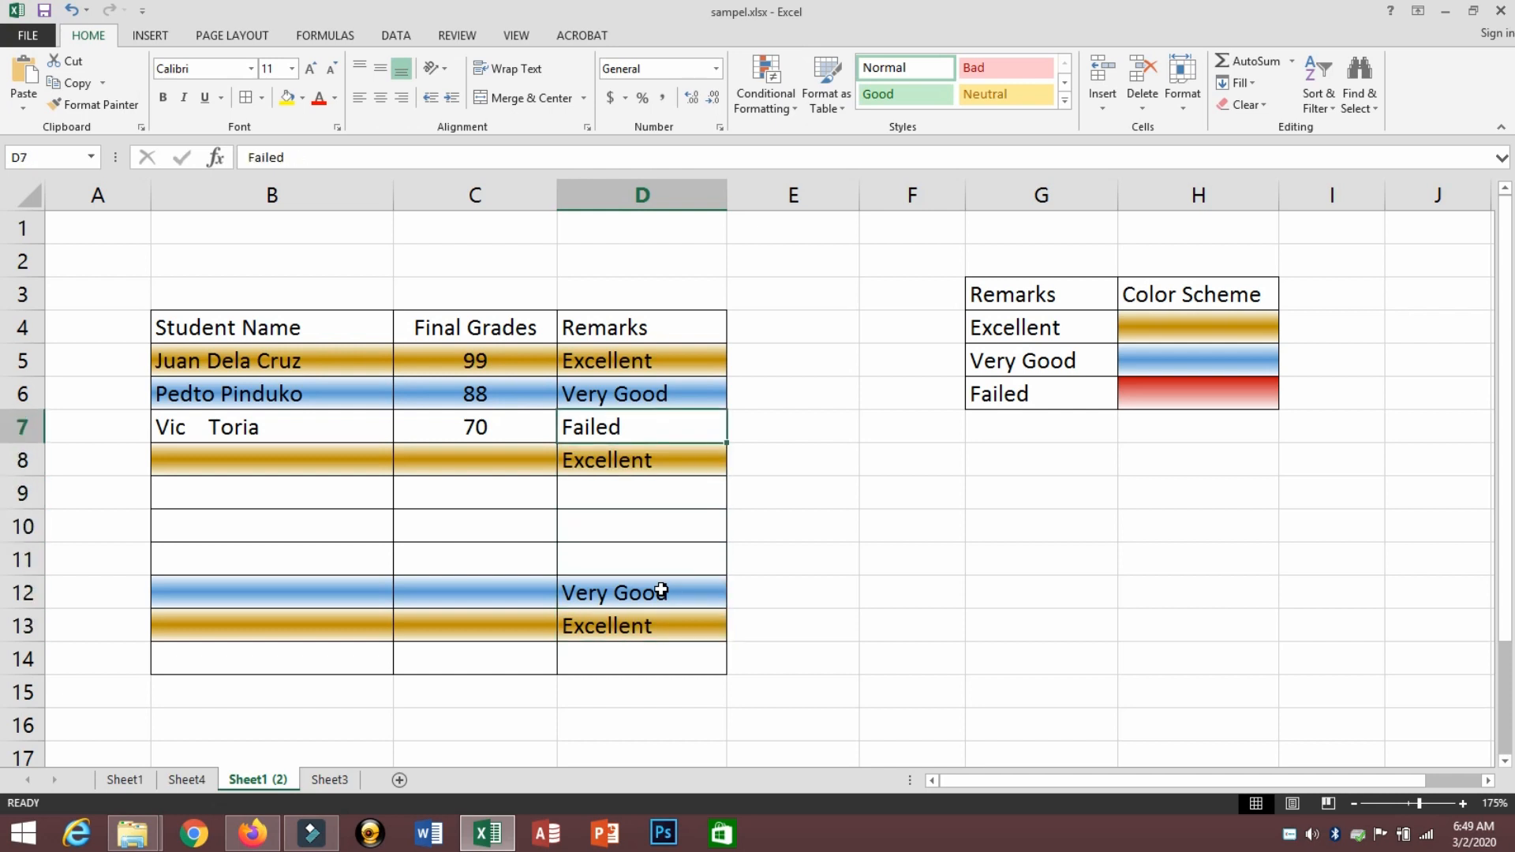
pyautogui.press('Down')
pyautogui.press('Down')
pyautogui.press('Down')
pyautogui.press('Down')
pyautogui.press('Down')
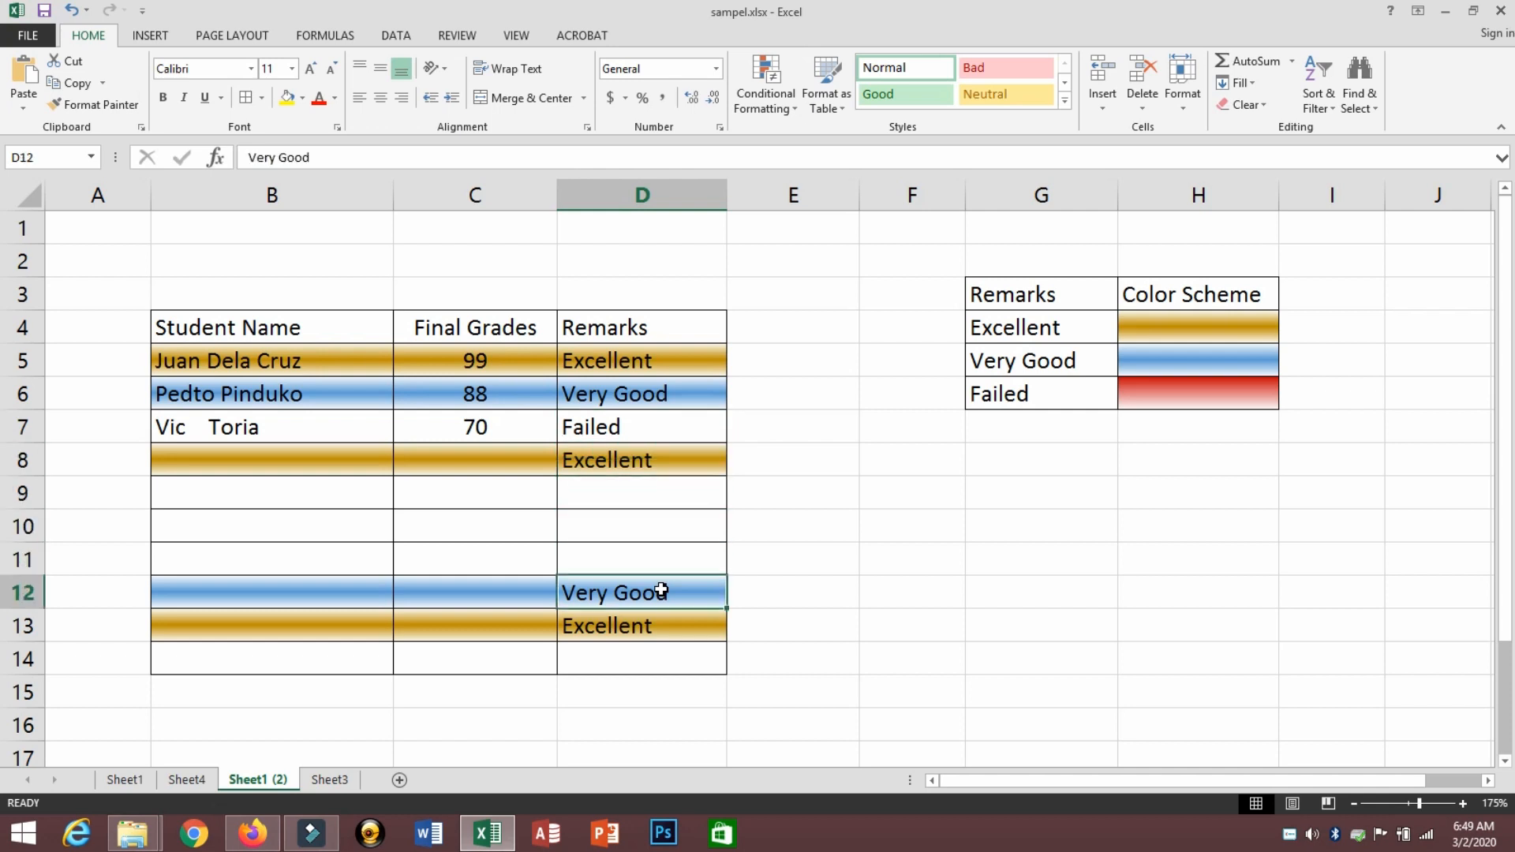
pyautogui.click(651, 550)
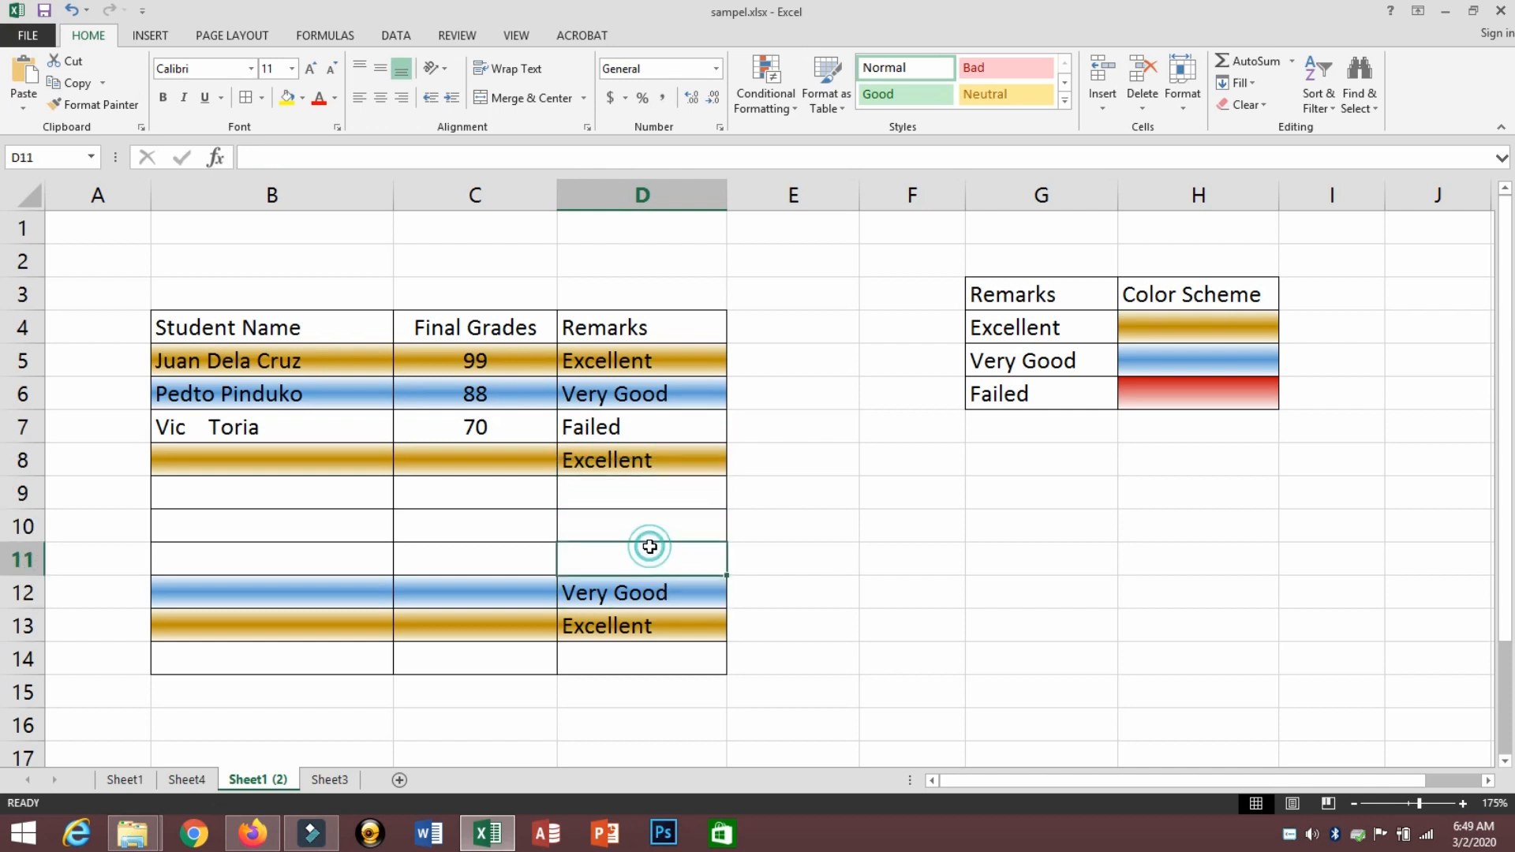
# Step: Reselect the table B4:D14 and copy the gold Excellent rule's formula again, cancelling the rule editor without changes
pyautogui.moveTo(234, 315); pyautogui.dragTo(703, 659)
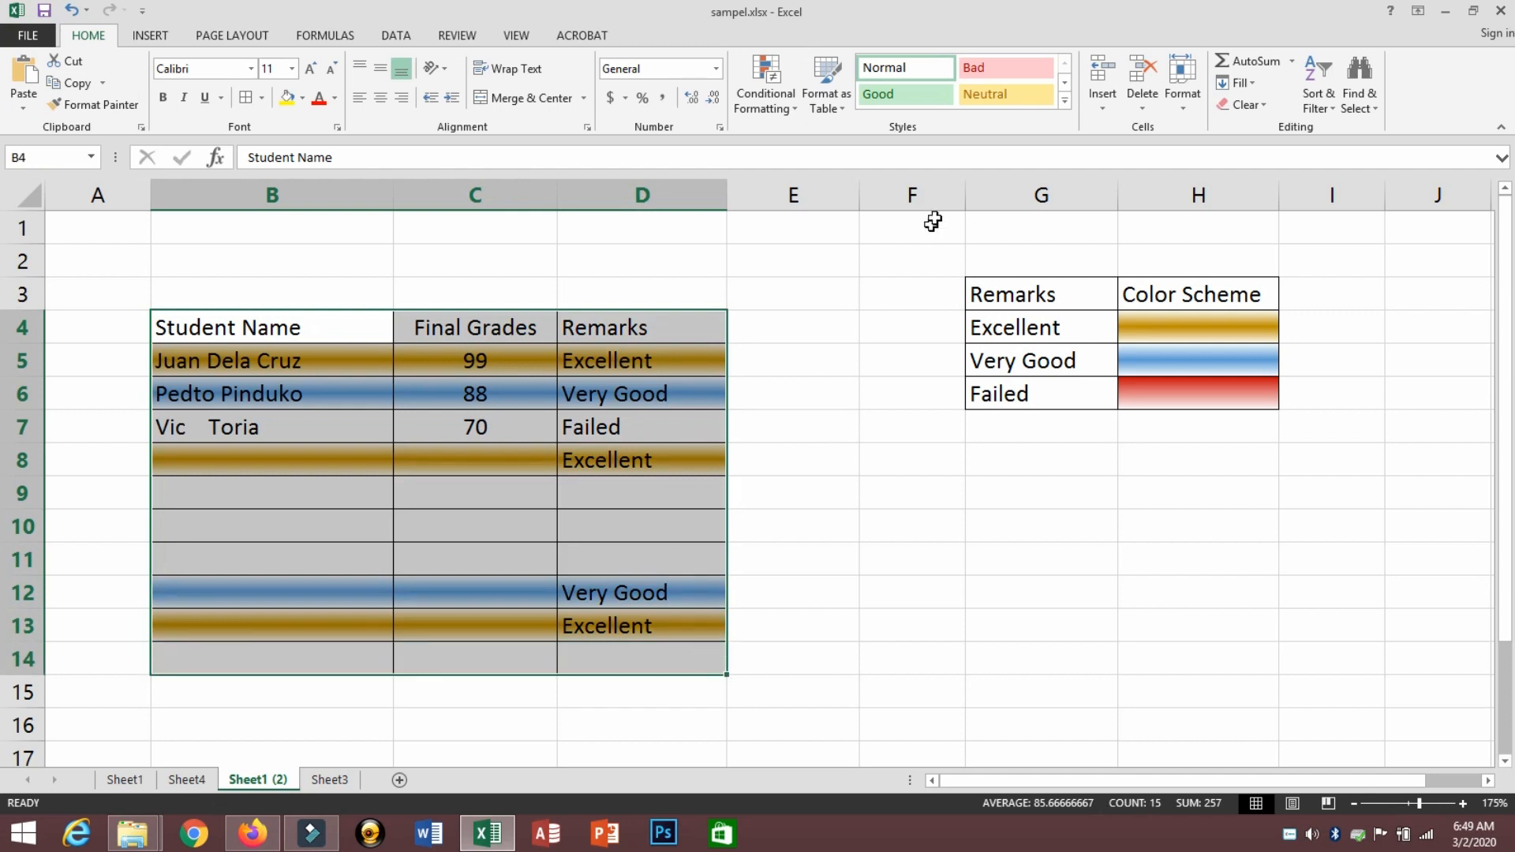
pyautogui.click(775, 93)
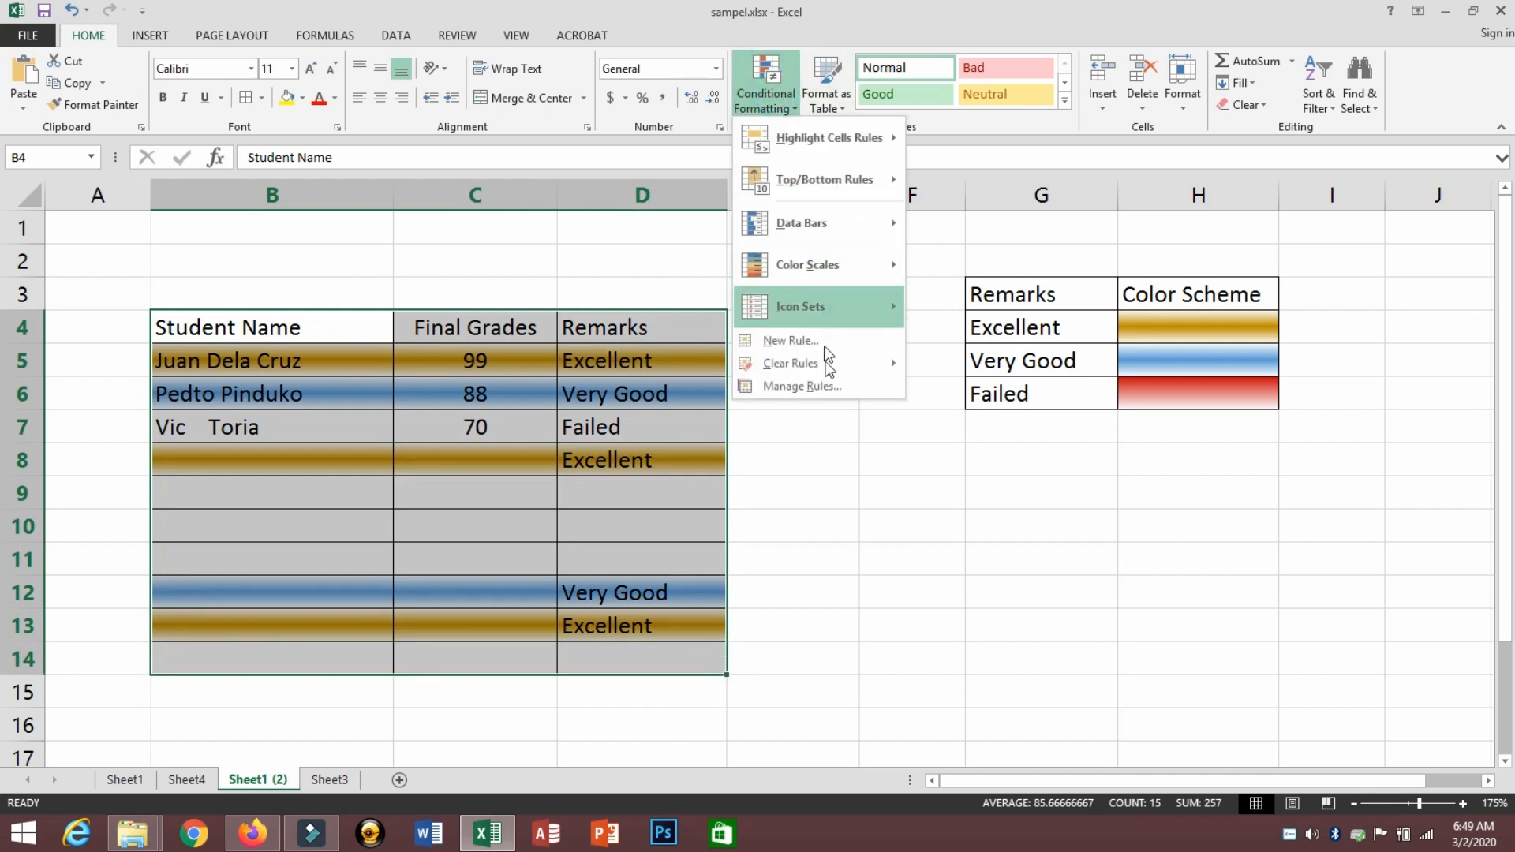
pyautogui.click(826, 385)
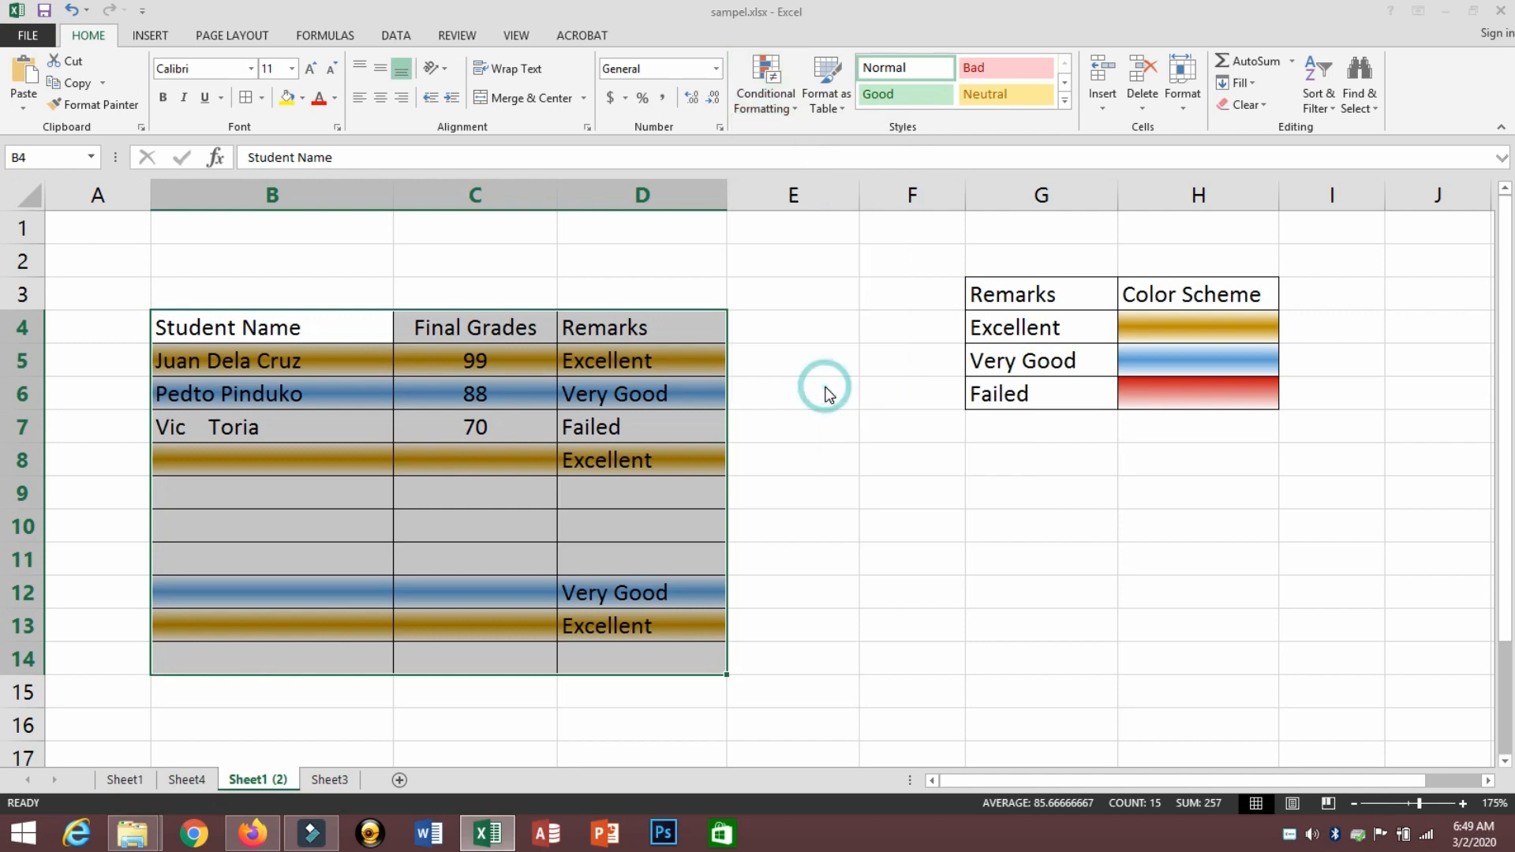
pyautogui.moveTo(885, 427); pyautogui.dragTo(872, 412)
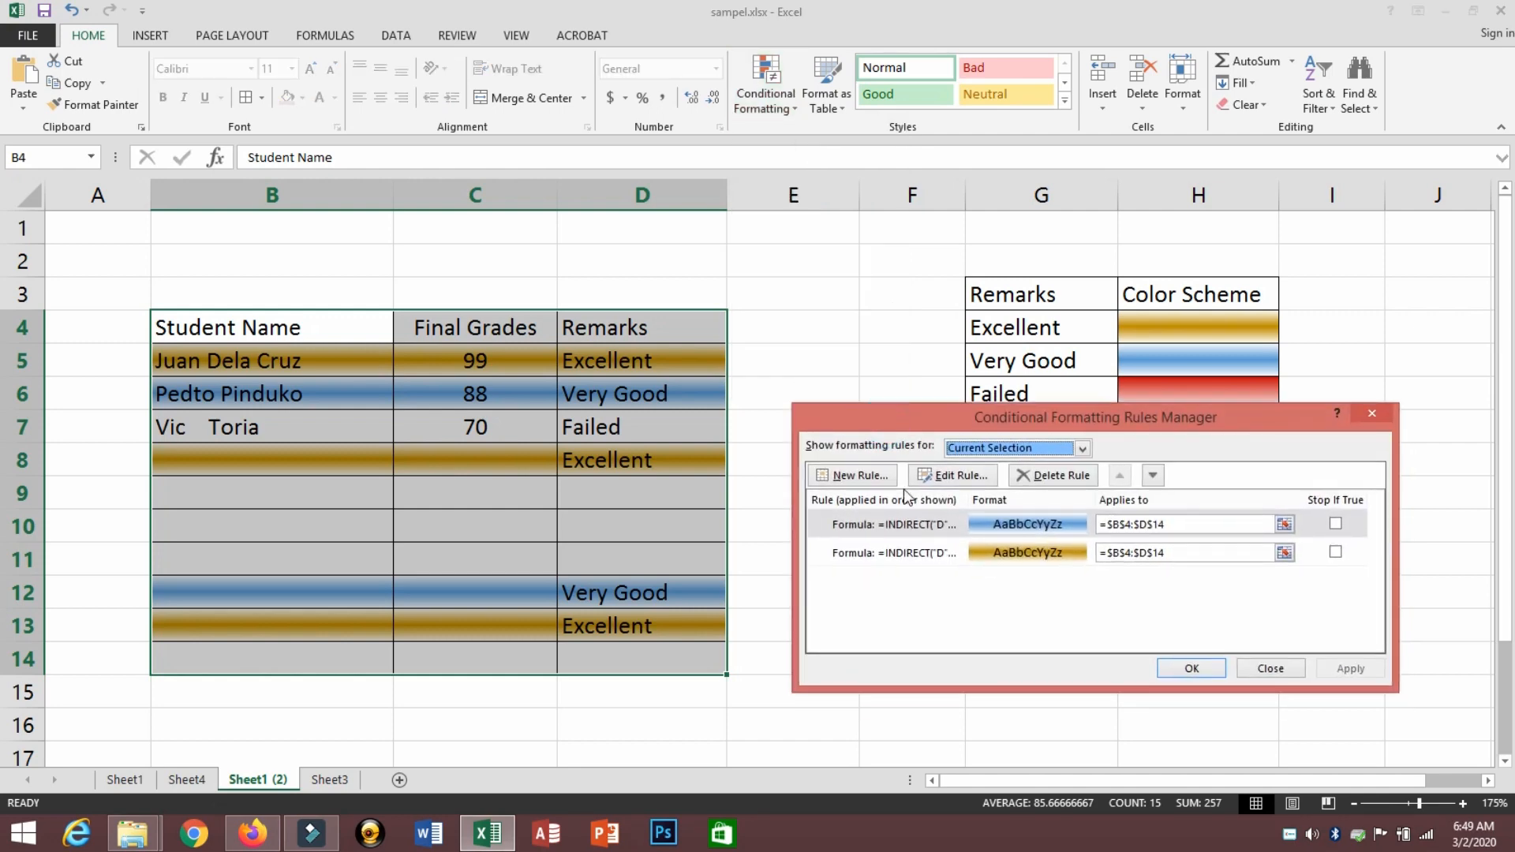
pyautogui.click(940, 551)
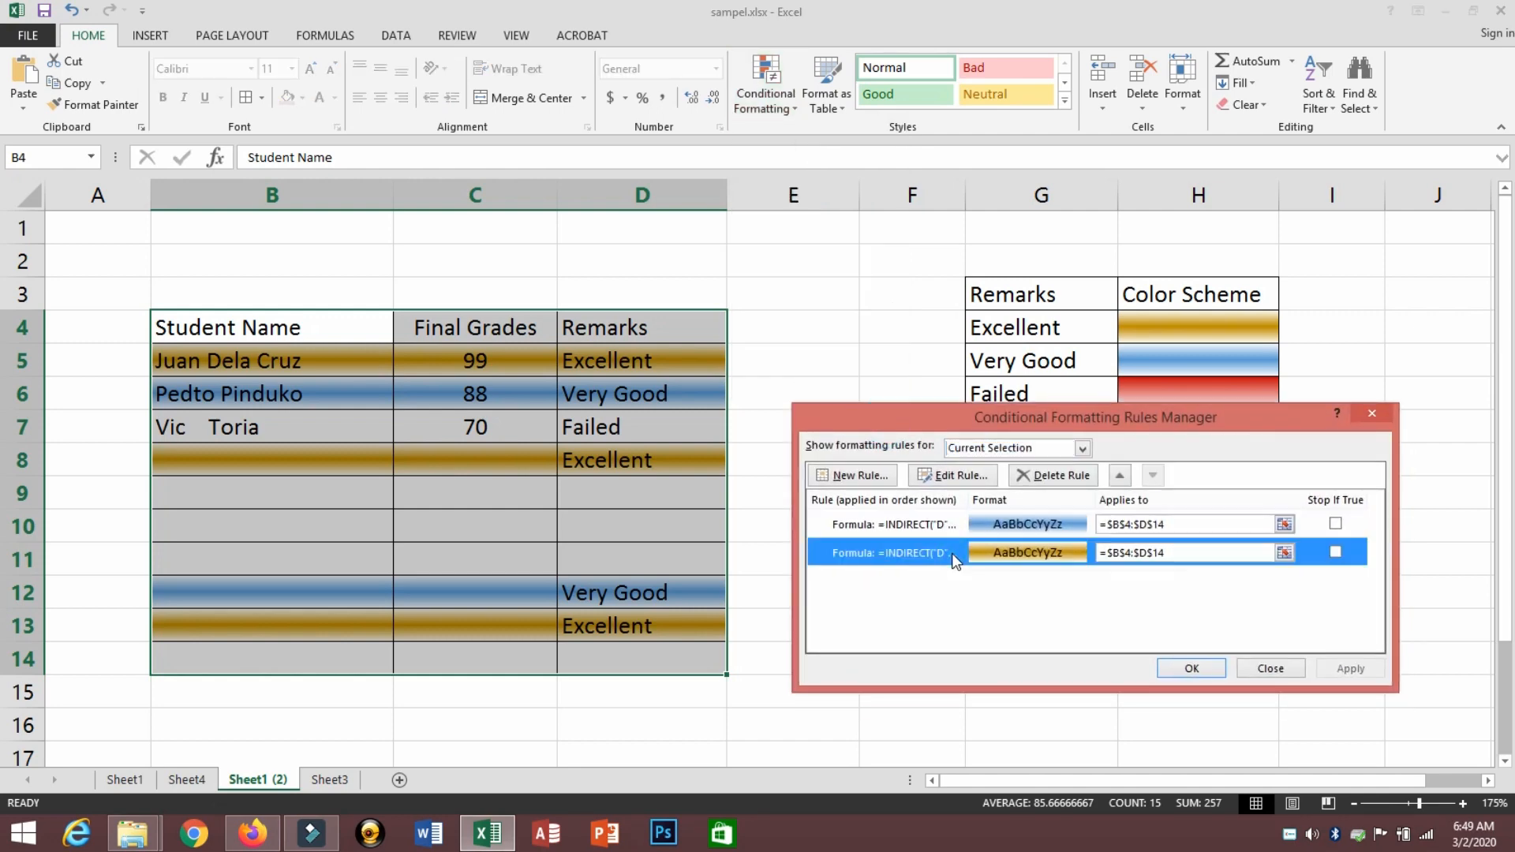
pyautogui.click(932, 476)
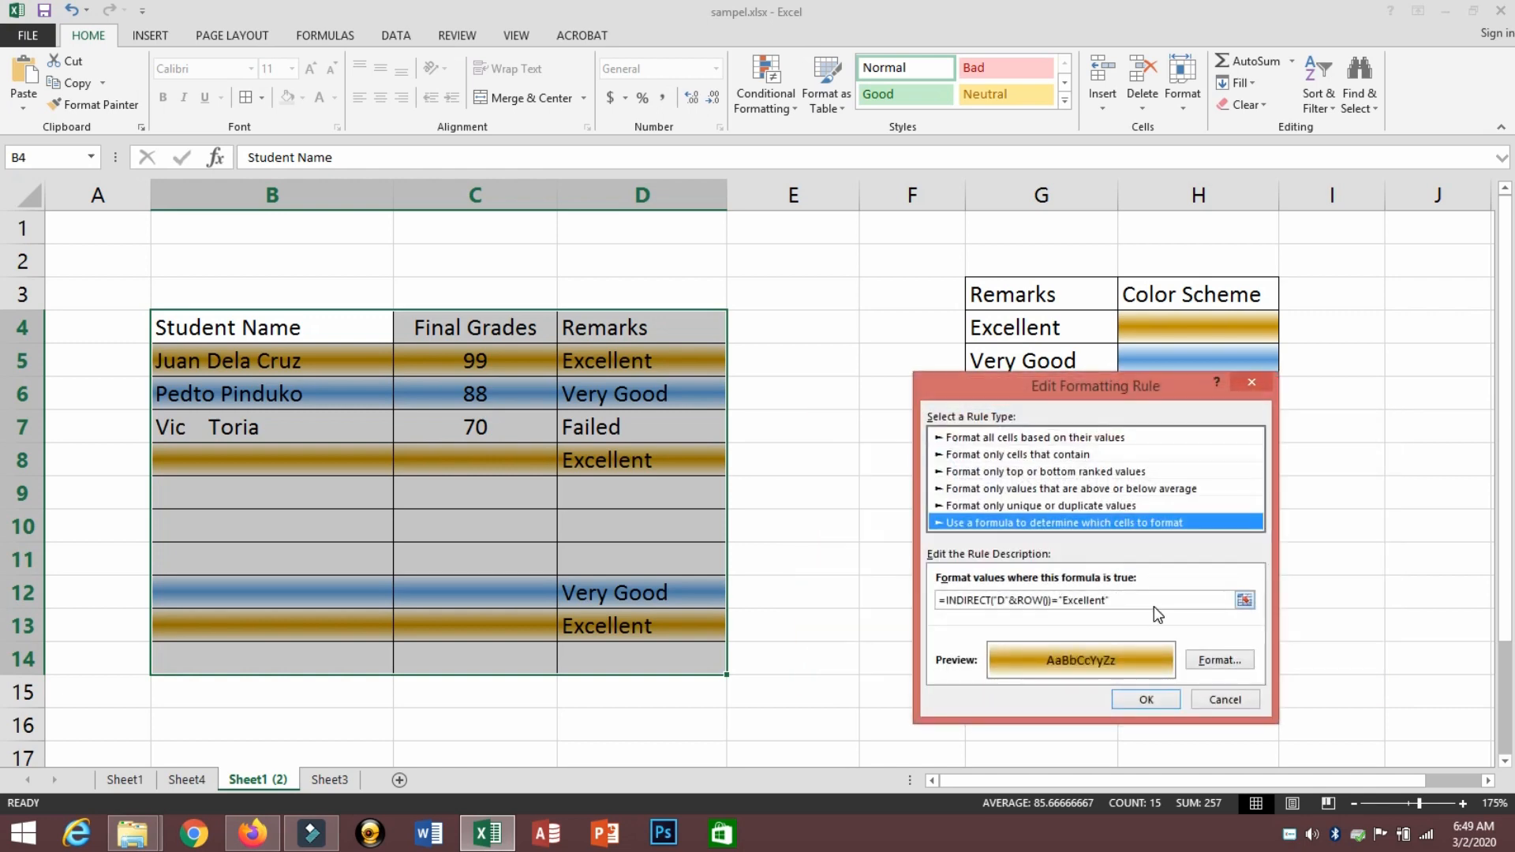
pyautogui.click(940, 600)
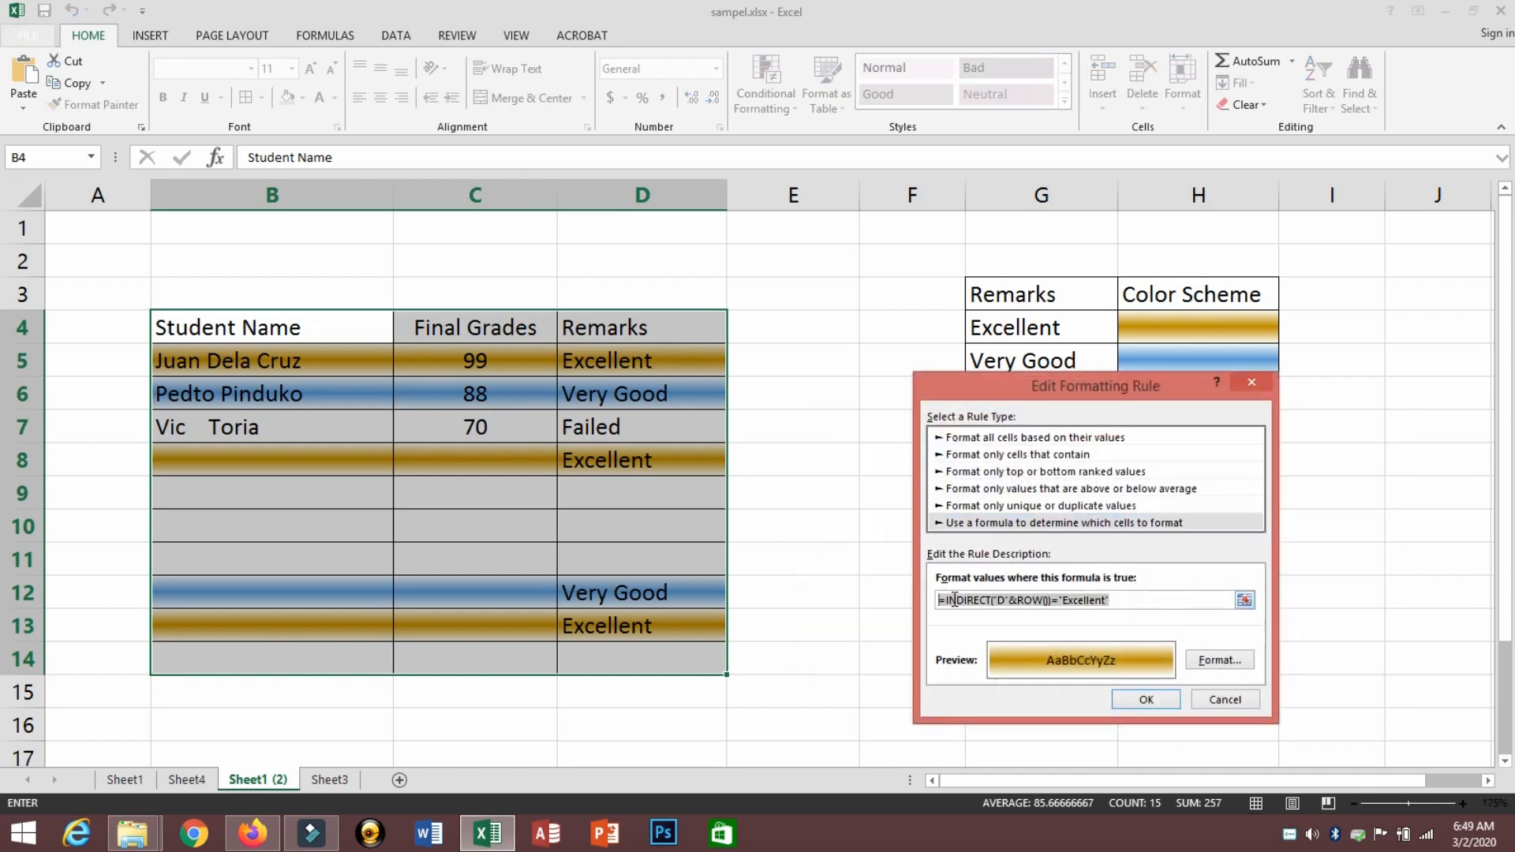
pyautogui.click(1210, 705)
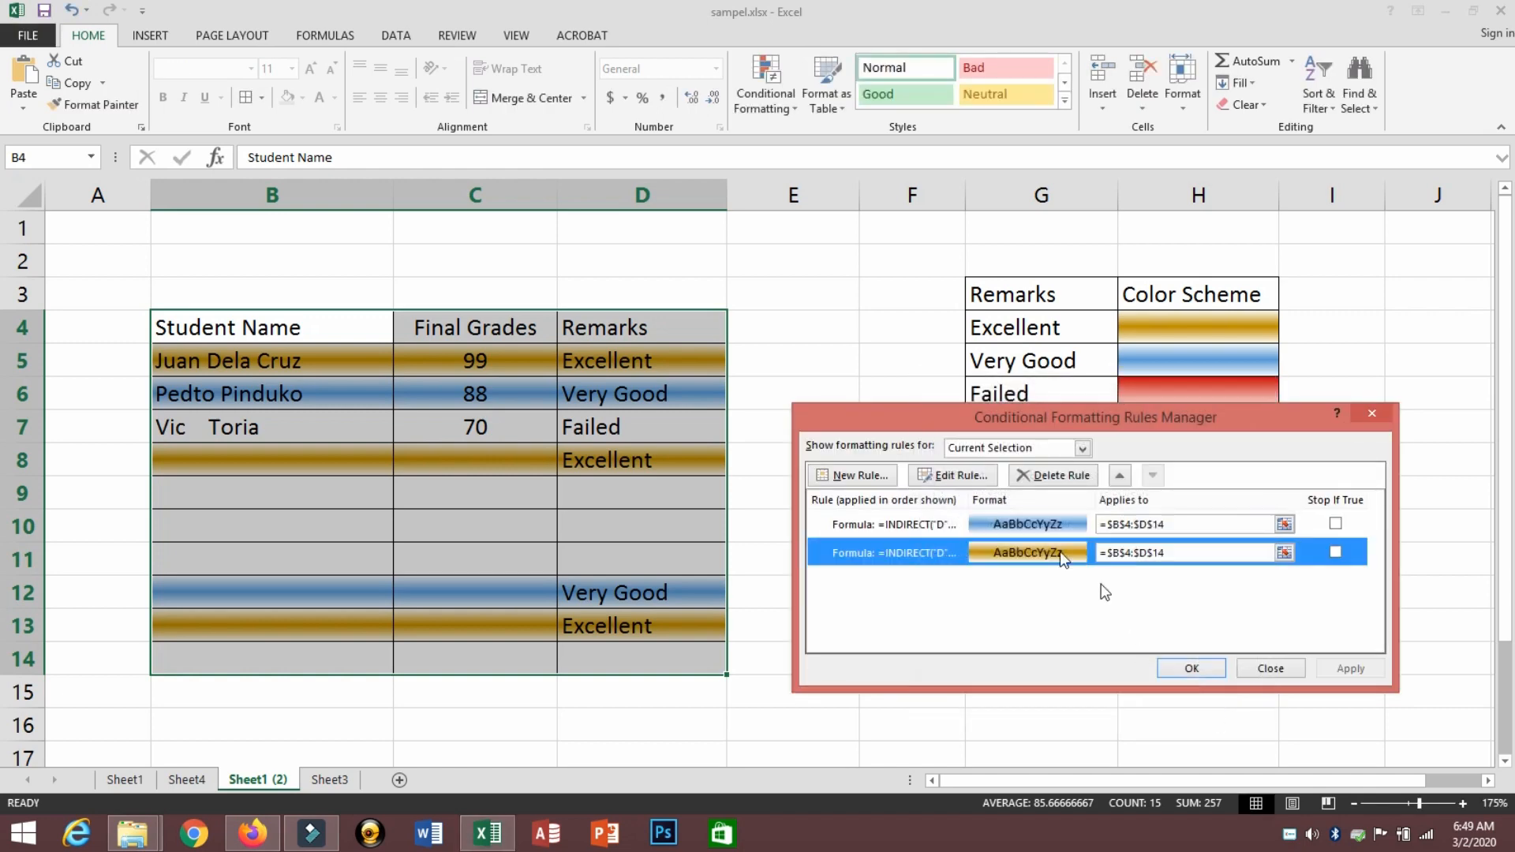
# Step: Start a new formula-based formatting rule for the table with the formula =INDIRECT("D"&ROW())="Failed"
pyautogui.click(827, 476)
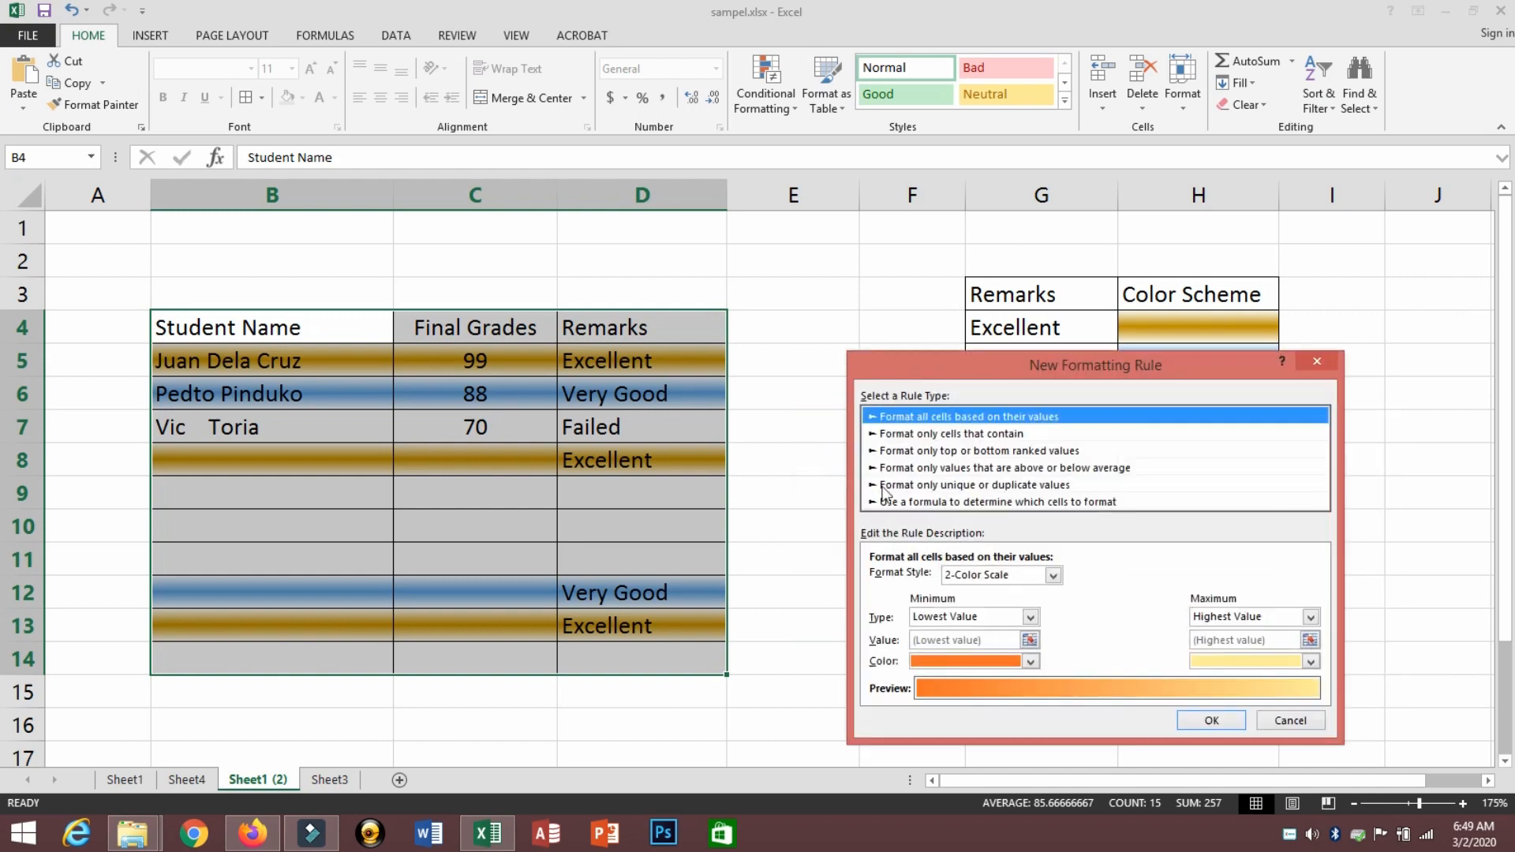
pyautogui.click(993, 502)
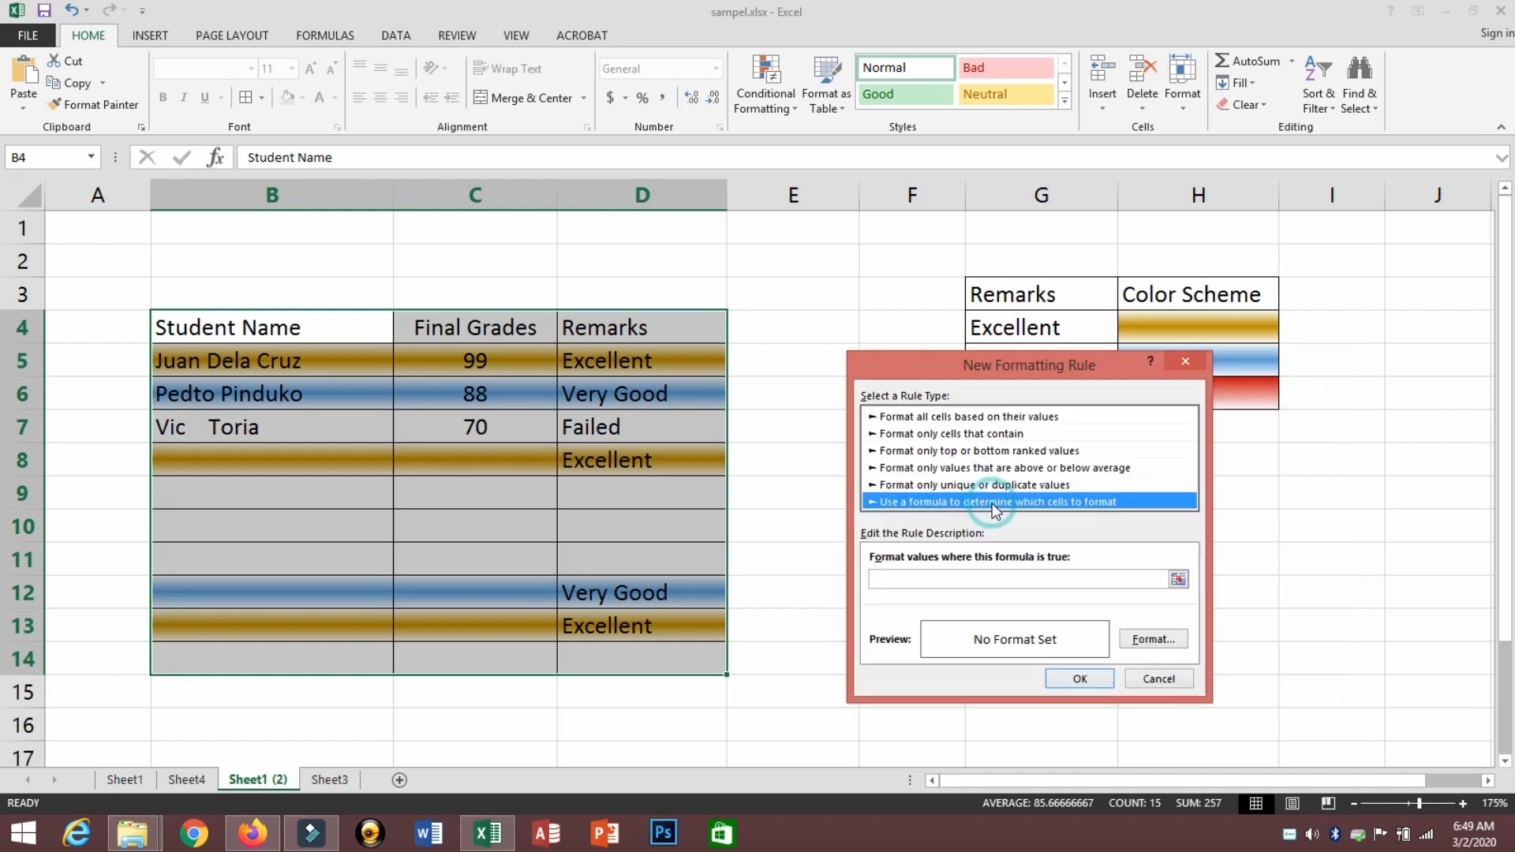
pyautogui.click(970, 579)
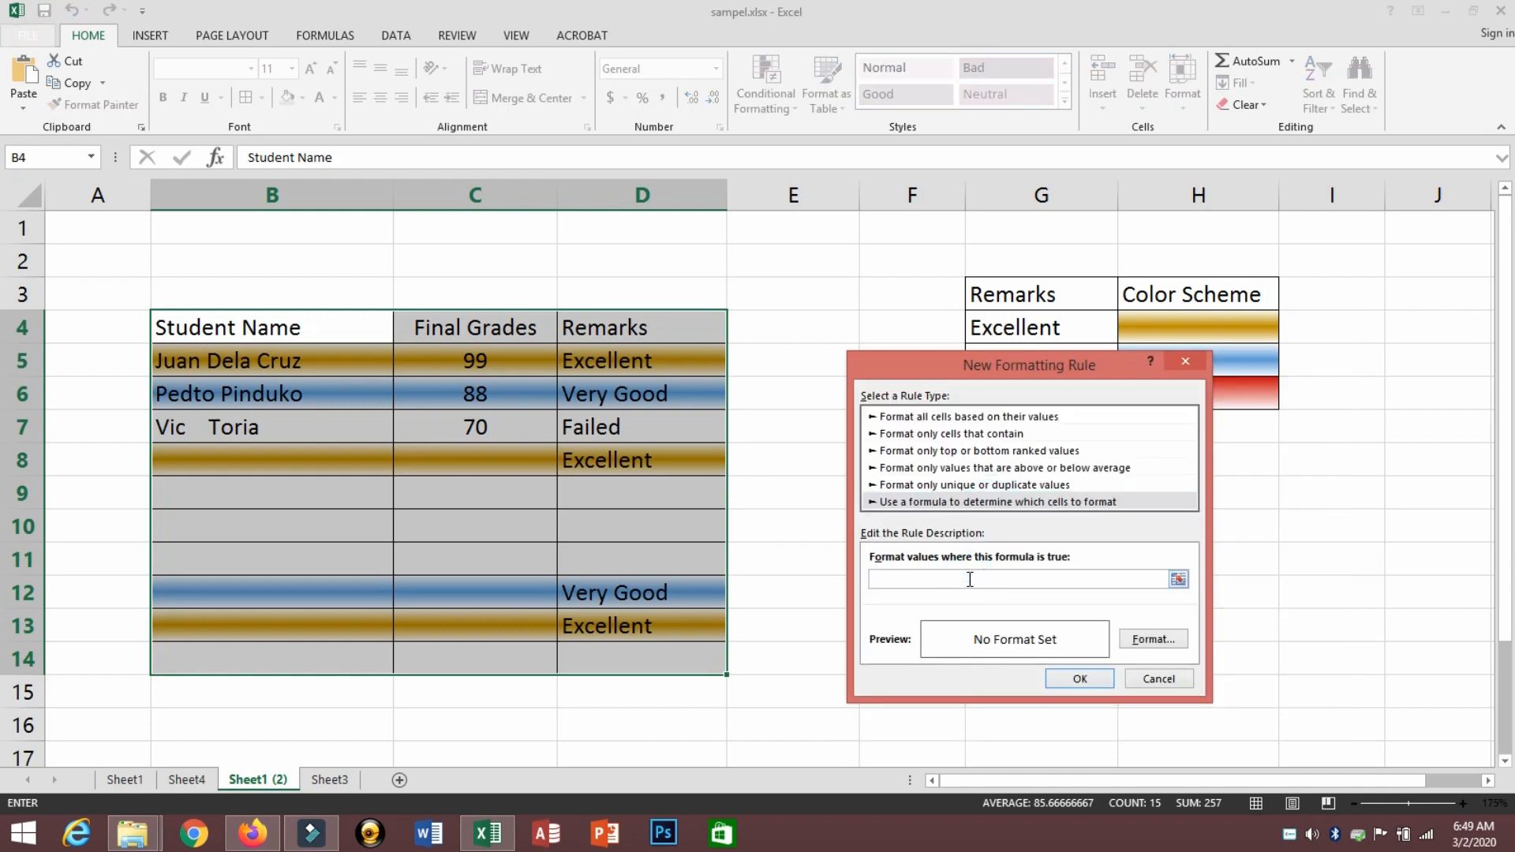
pyautogui.write('=INDIRECT("D"&ROW())="Excellent"')
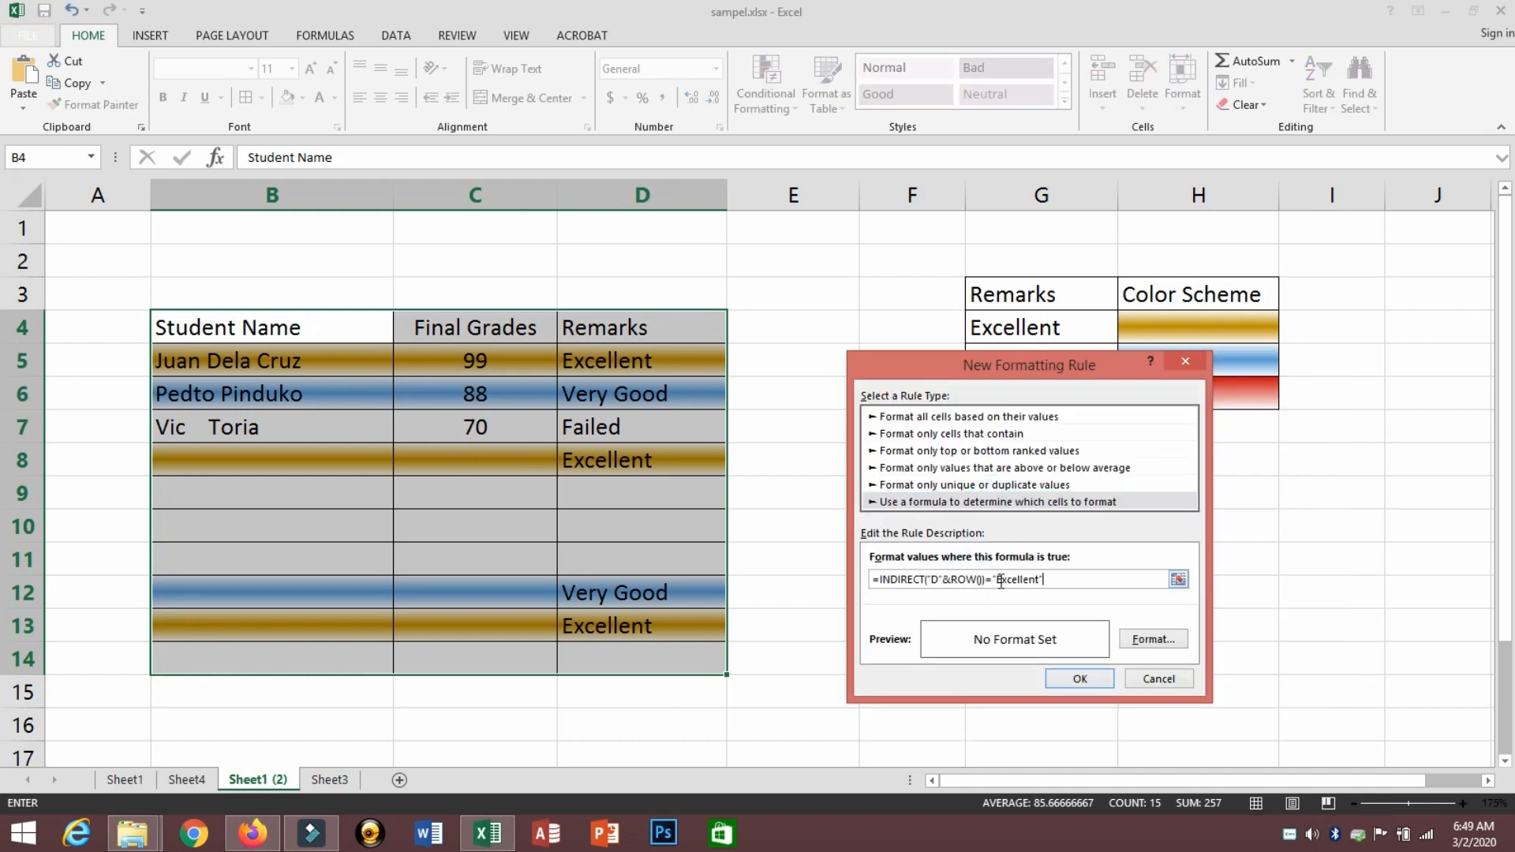
pyautogui.moveTo(997, 580); pyautogui.dragTo(1041, 580)
pyautogui.write('Failed')
# Step: Give the Failed rule a horizontal two-color gradient fill of white and red, with red at the top fading to white
pyautogui.moveTo(1008, 363); pyautogui.dragTo(769, 365)
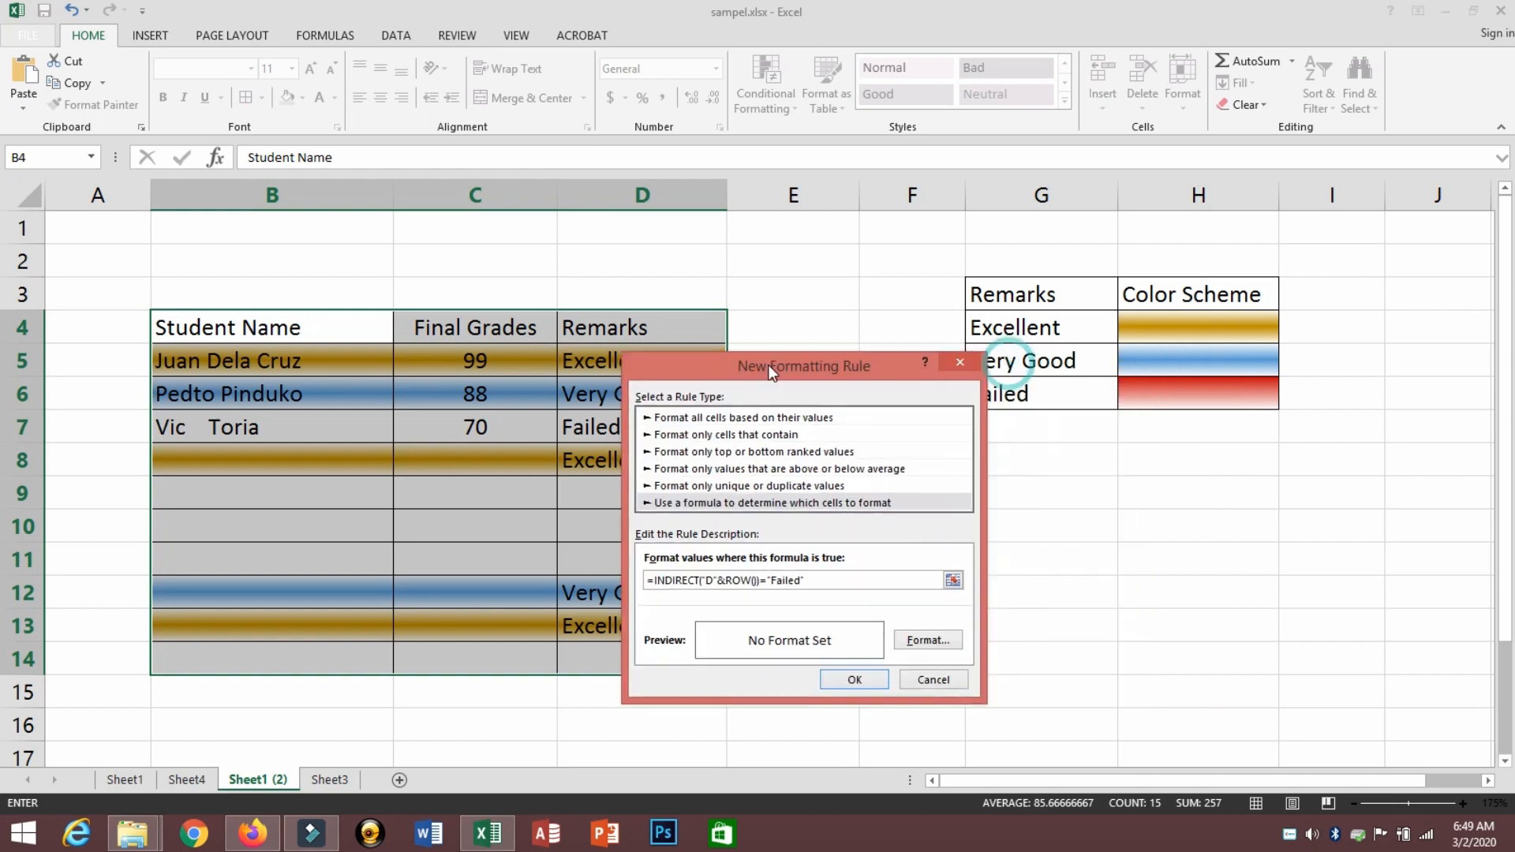
pyautogui.click(898, 642)
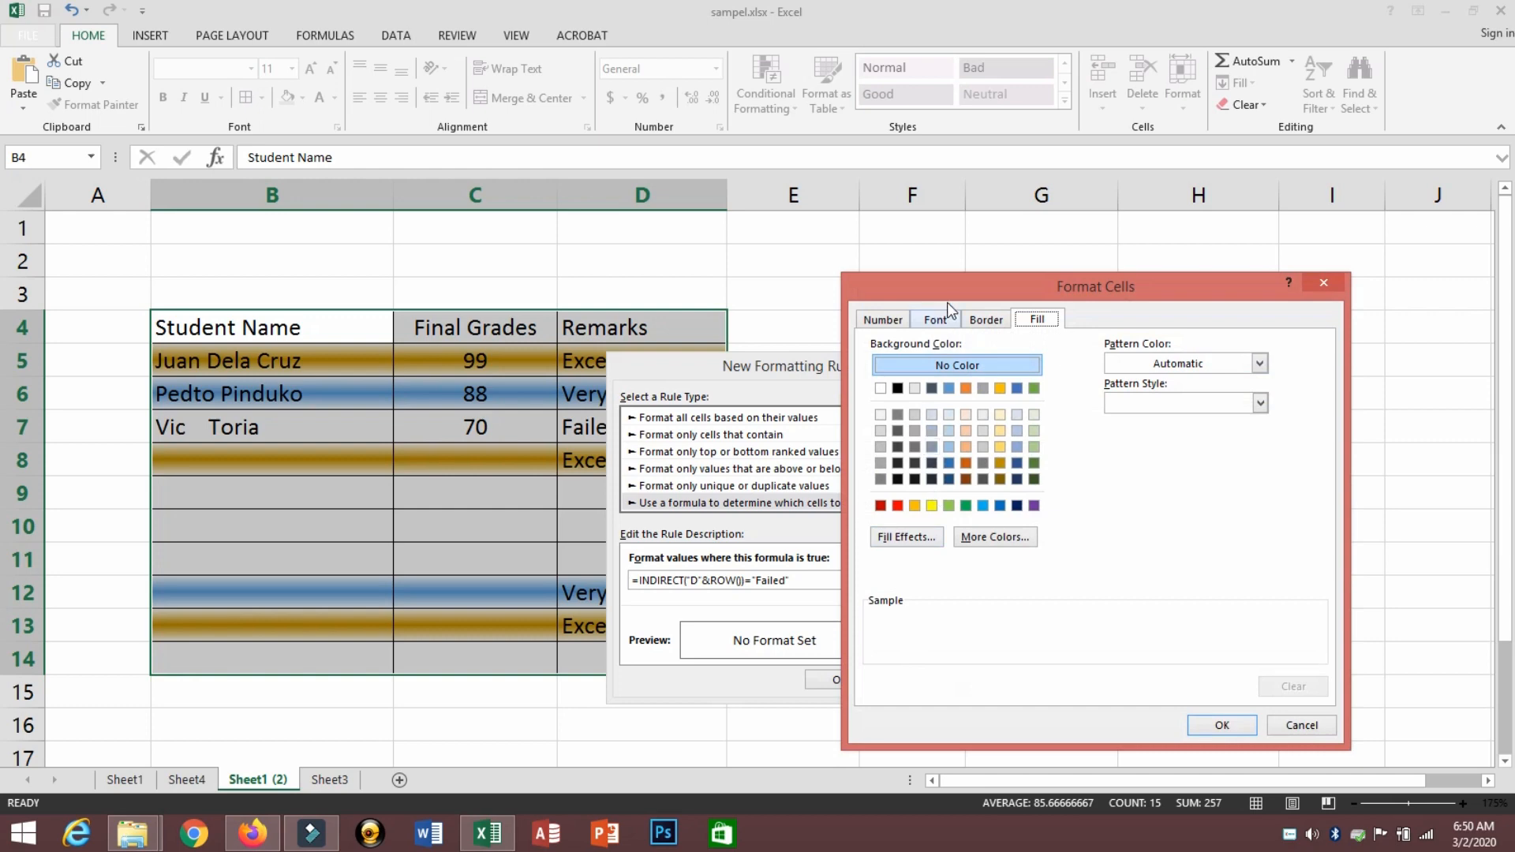
pyautogui.moveTo(871, 288); pyautogui.dragTo(418, 286)
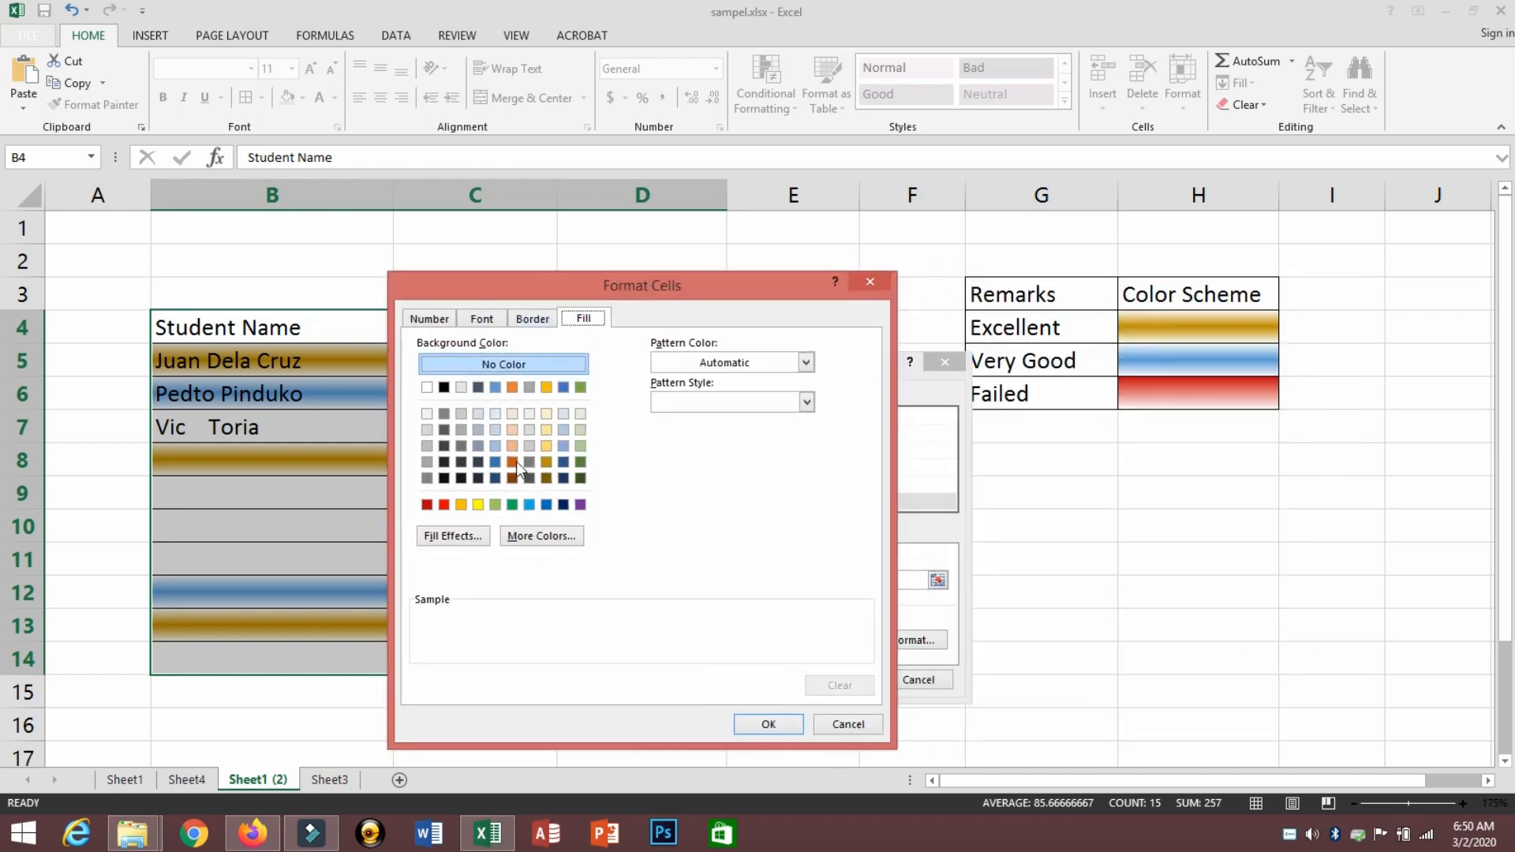
pyautogui.click(449, 540)
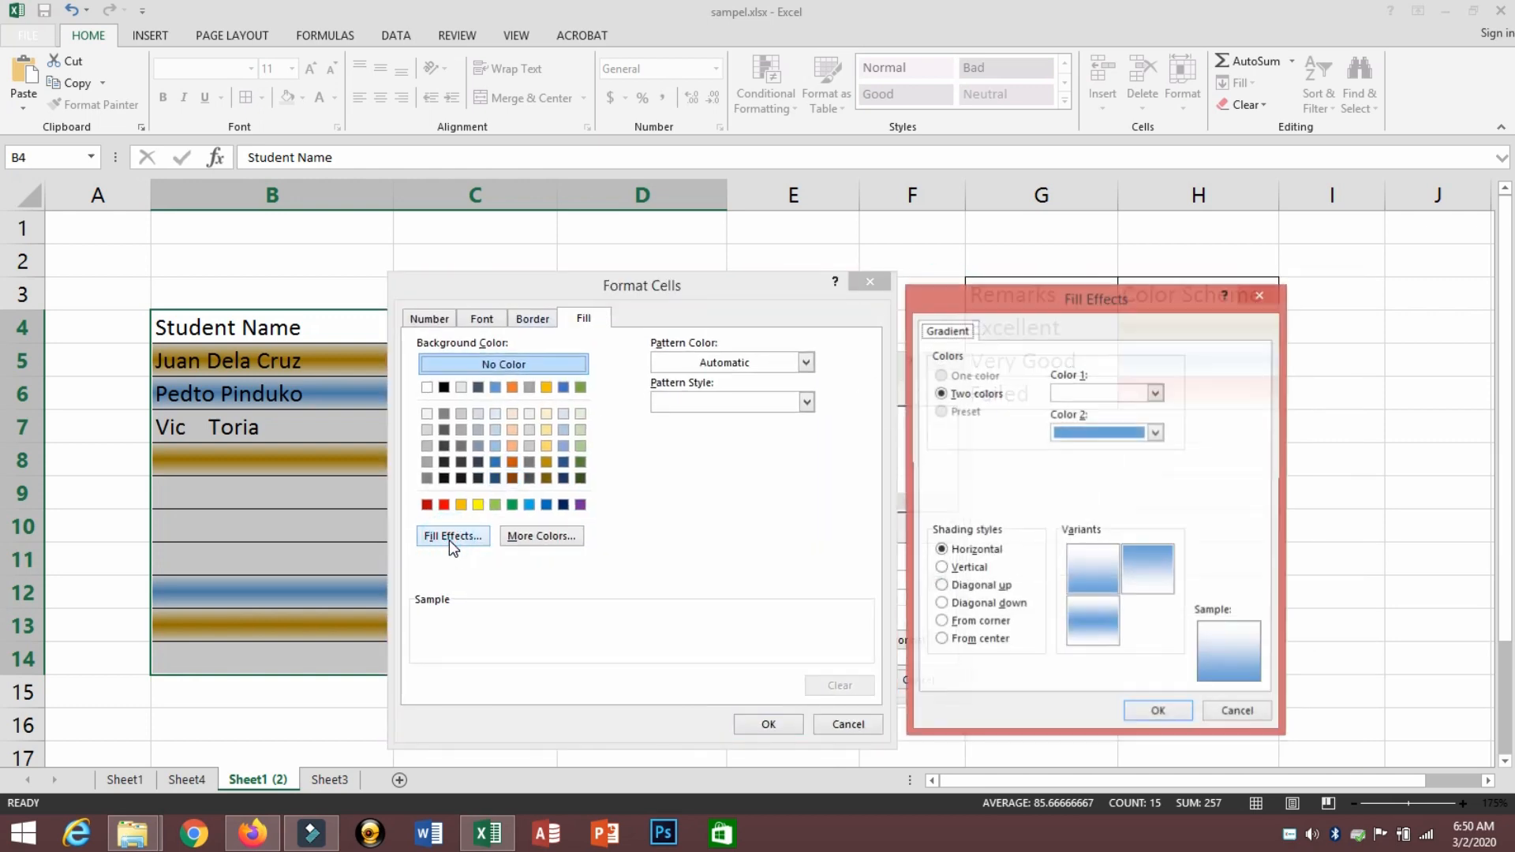
pyautogui.moveTo(1059, 311); pyautogui.dragTo(649, 304)
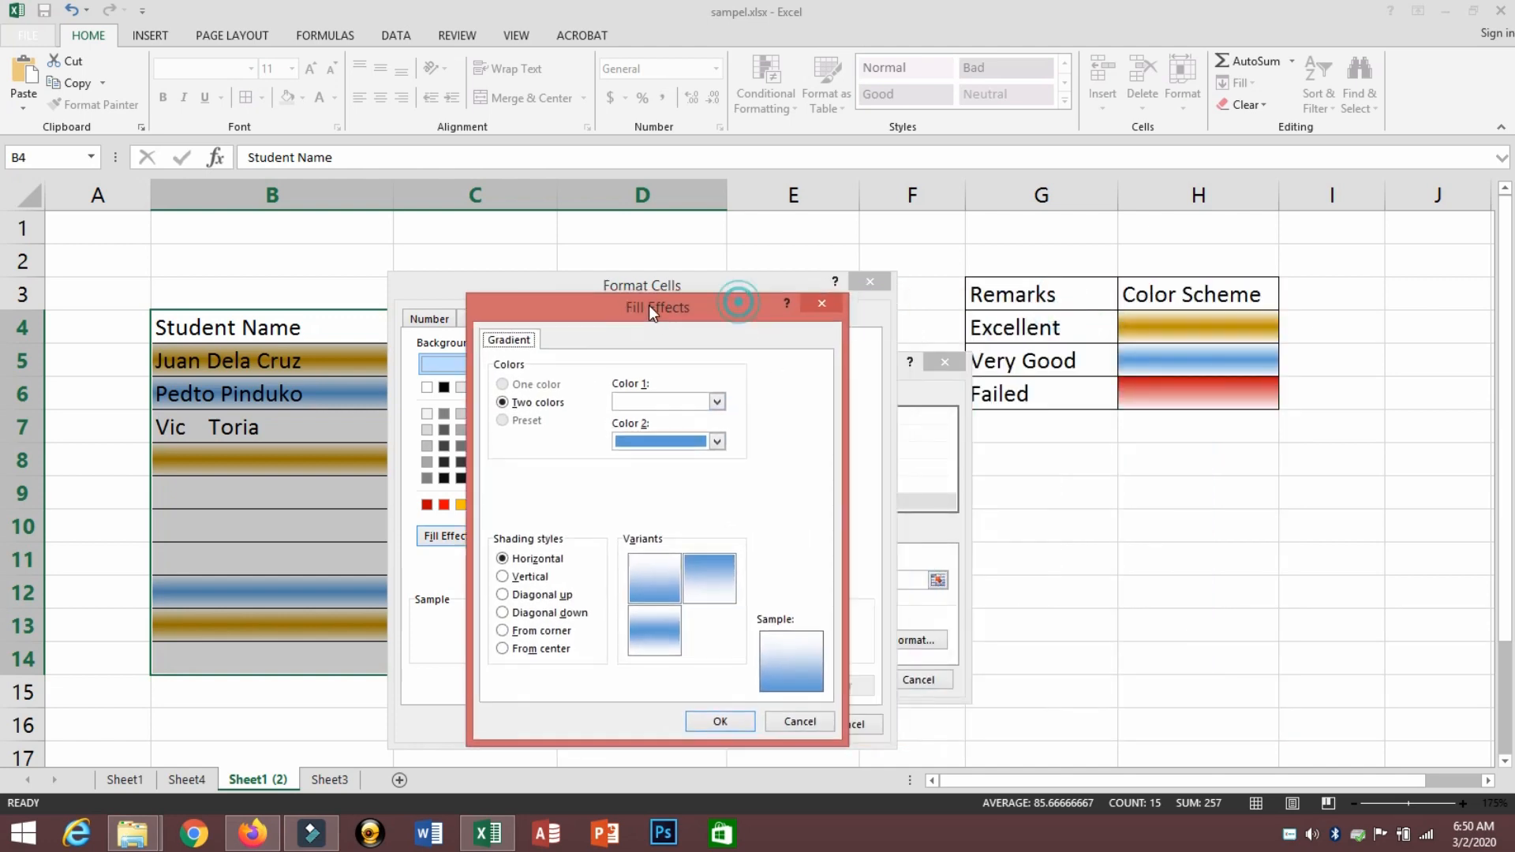
pyautogui.click(716, 442)
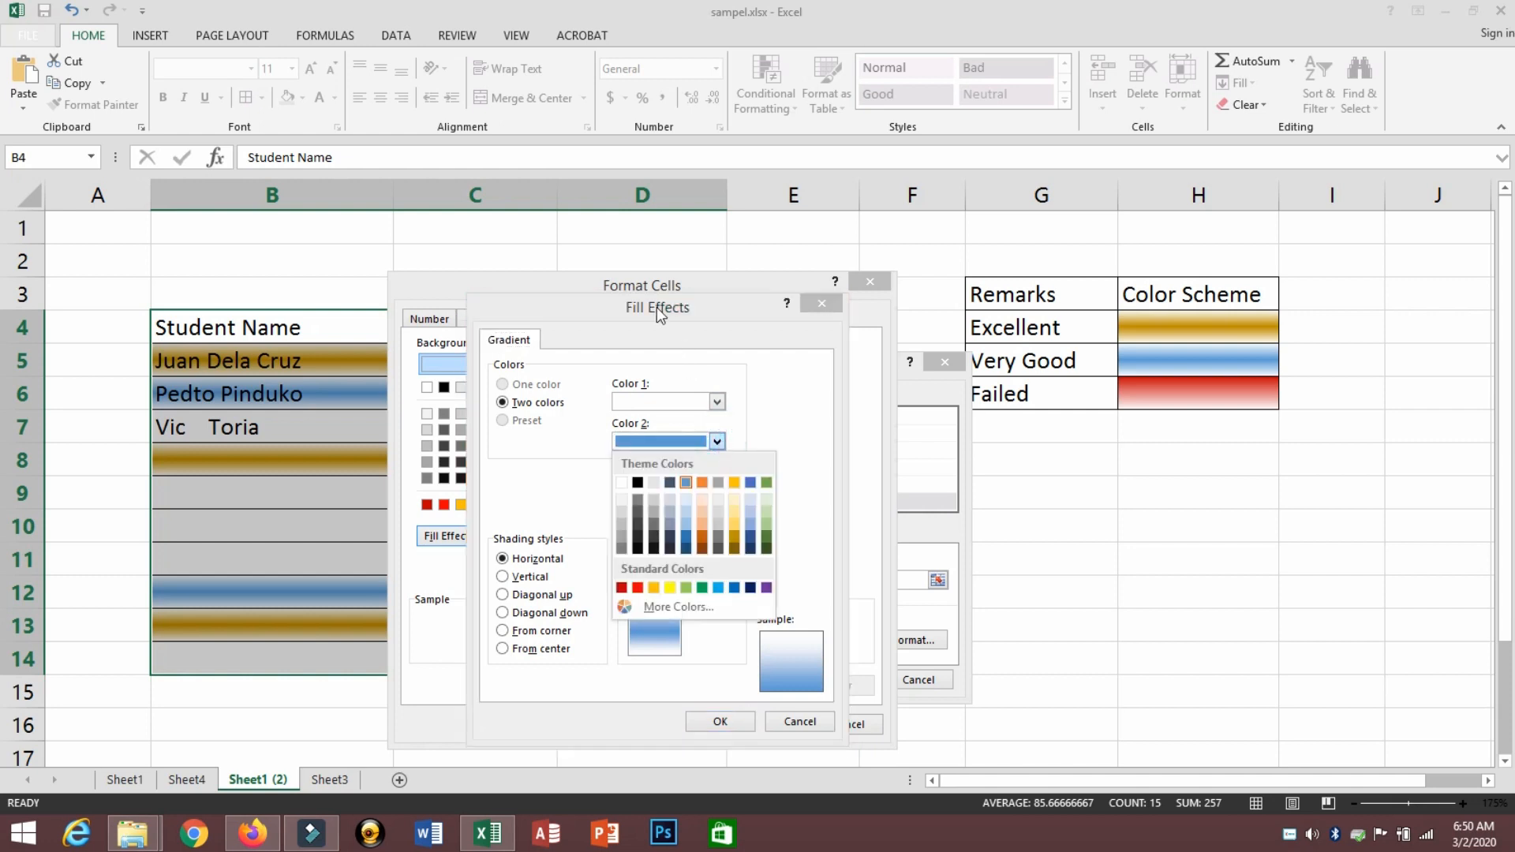
pyautogui.moveTo(656, 306); pyautogui.dragTo(640, 297)
pyautogui.click(700, 432)
pyautogui.click(623, 580)
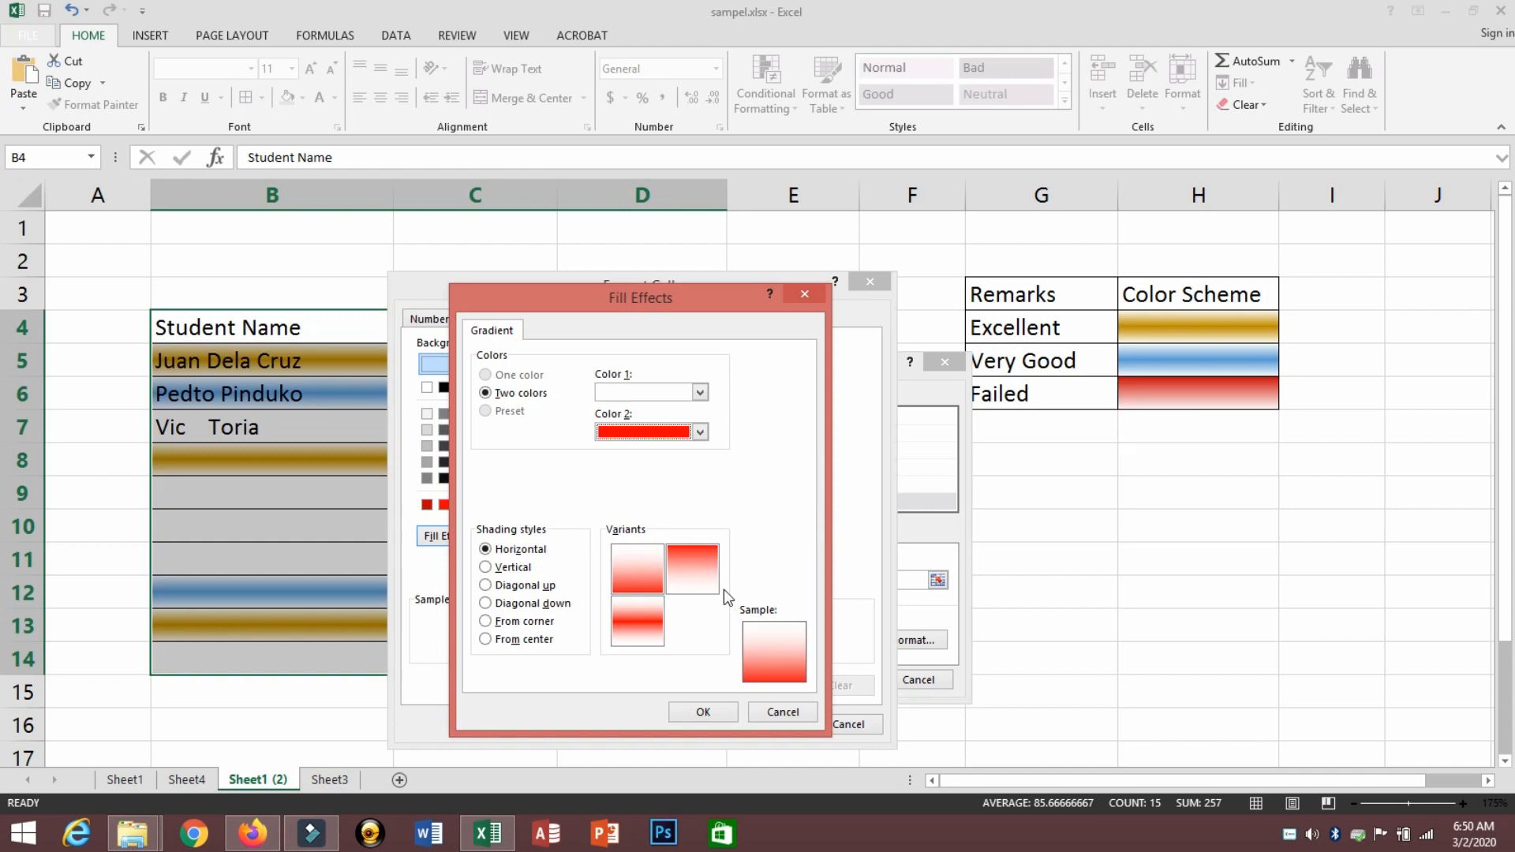
pyautogui.click(702, 579)
pyautogui.click(699, 712)
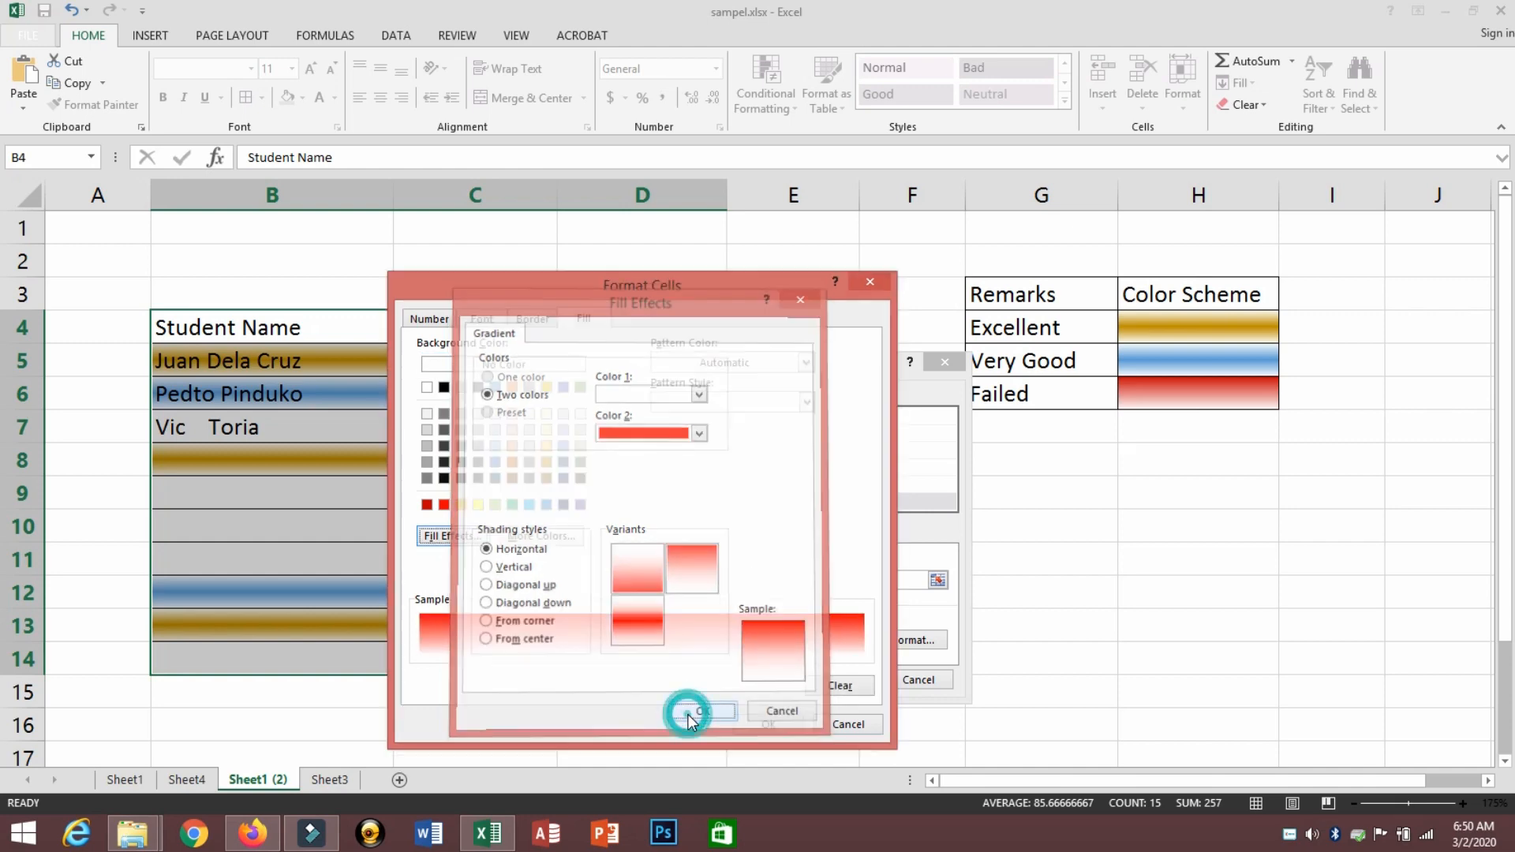
pyautogui.click(764, 724)
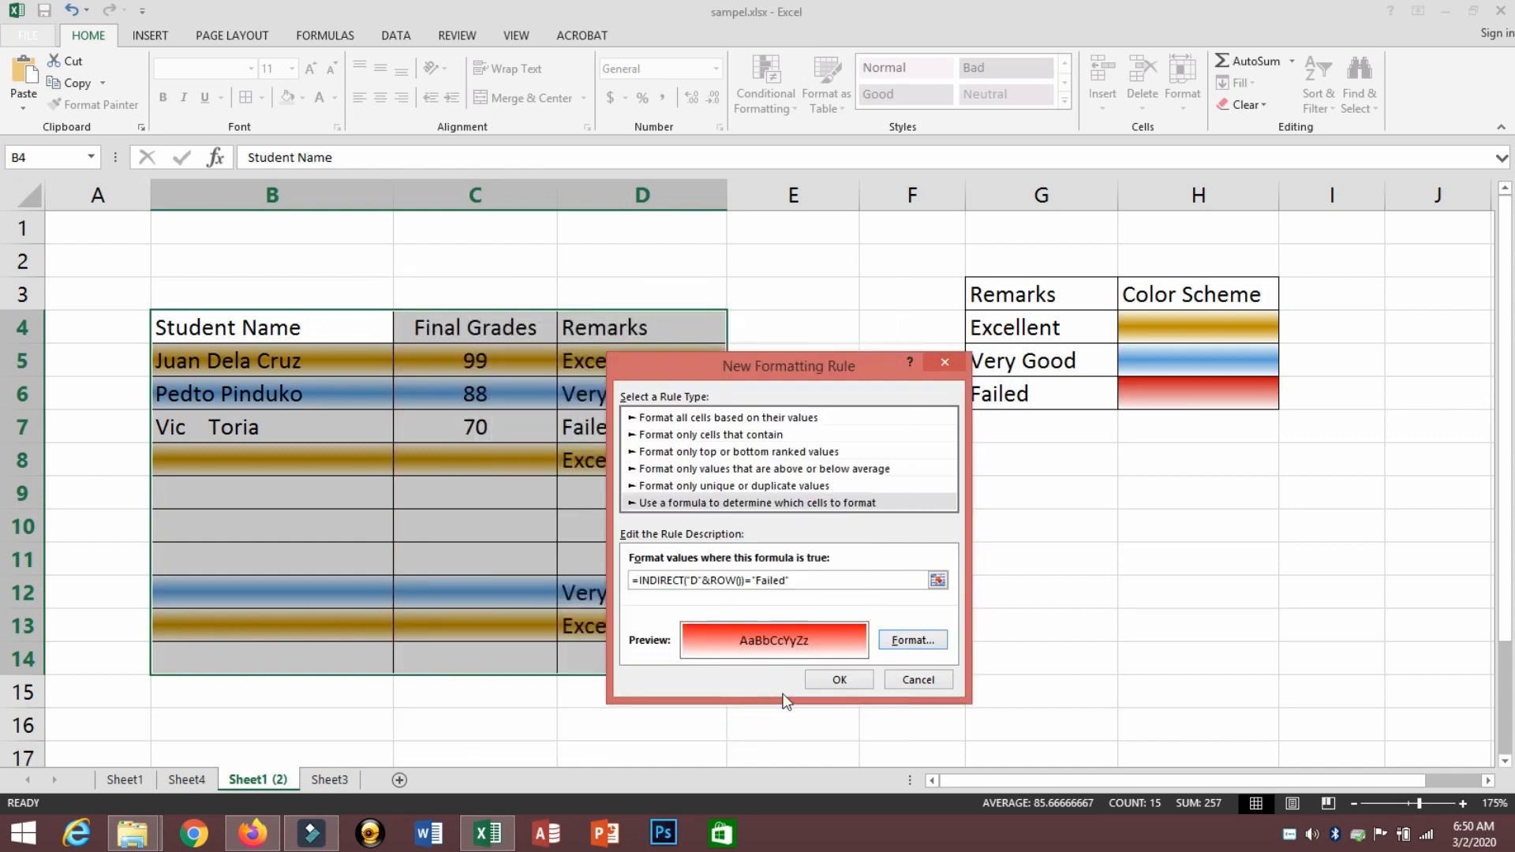
# Step: Create the Failed rule, apply it to the table and close the Conditional Formatting Rules Manager
pyautogui.click(840, 683)
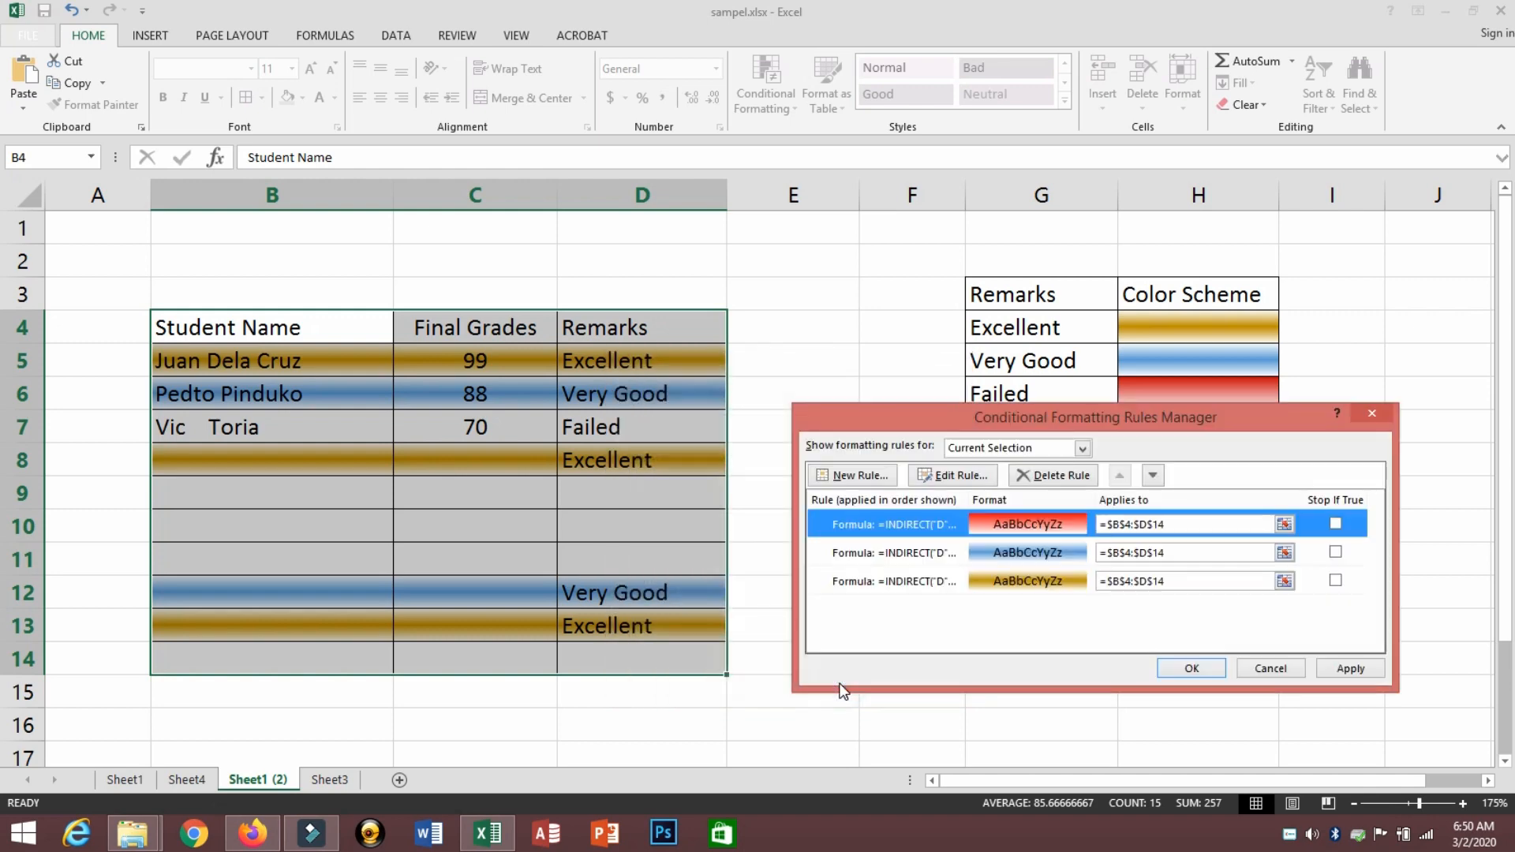
pyautogui.click(1348, 670)
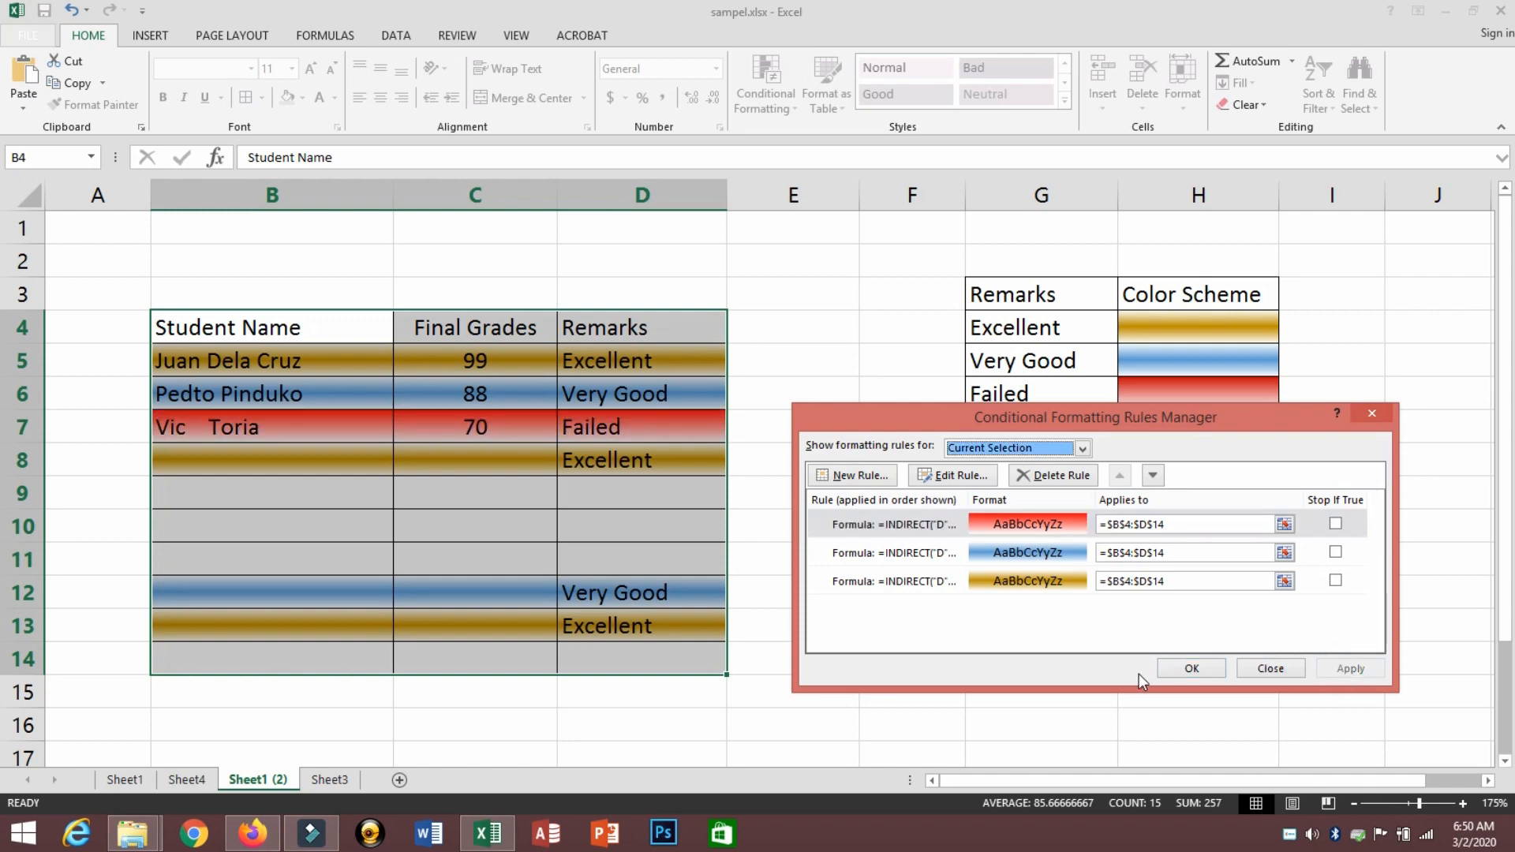
pyautogui.click(1191, 669)
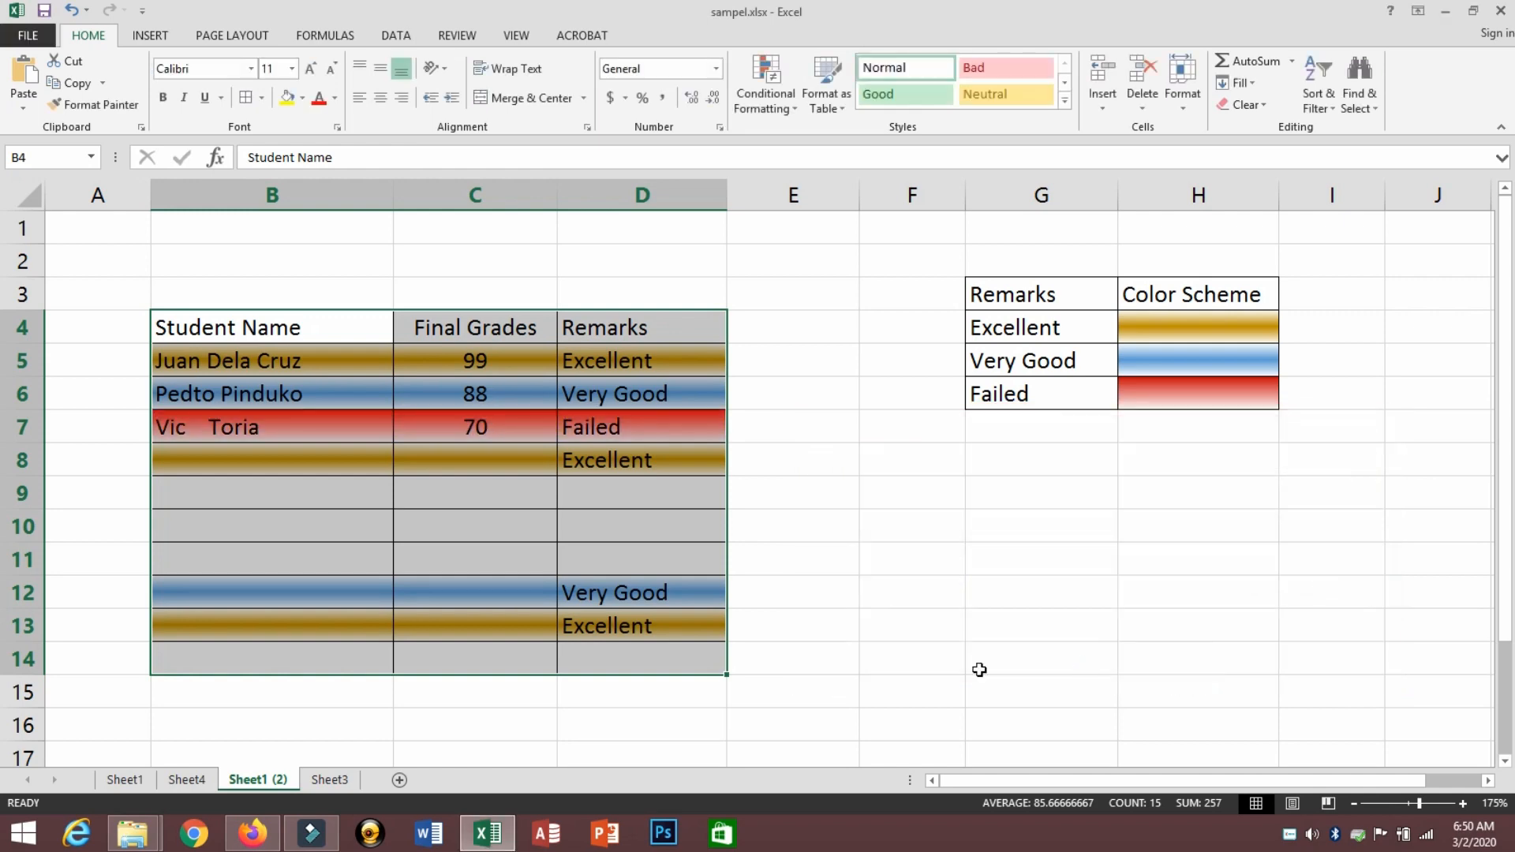
# Step: Test the Failed rule by entering Failed as the remark in cell D14
pyautogui.click(580, 654)
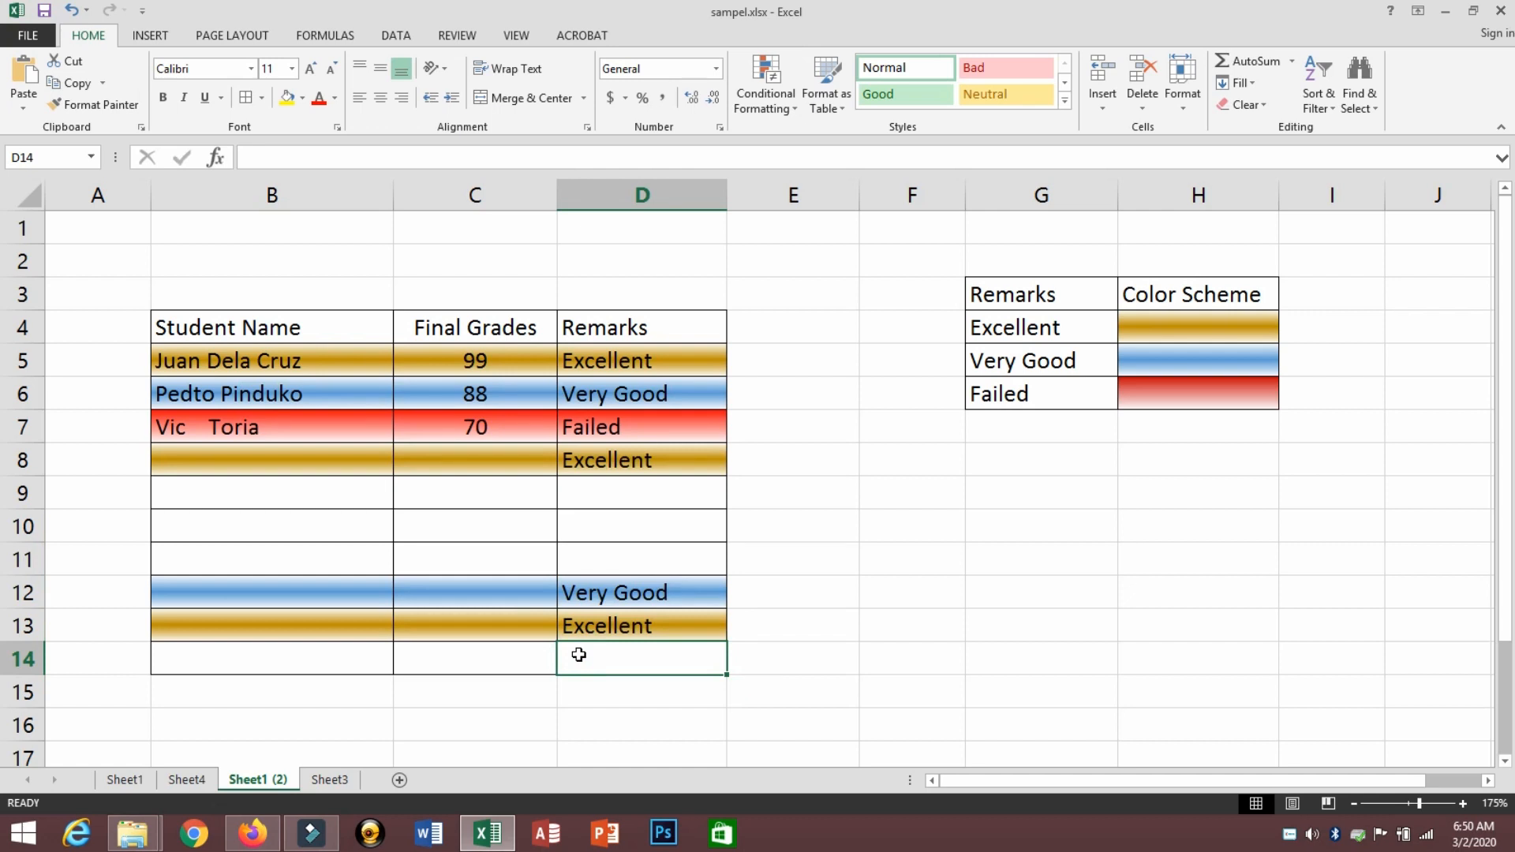
pyautogui.write('Failed')
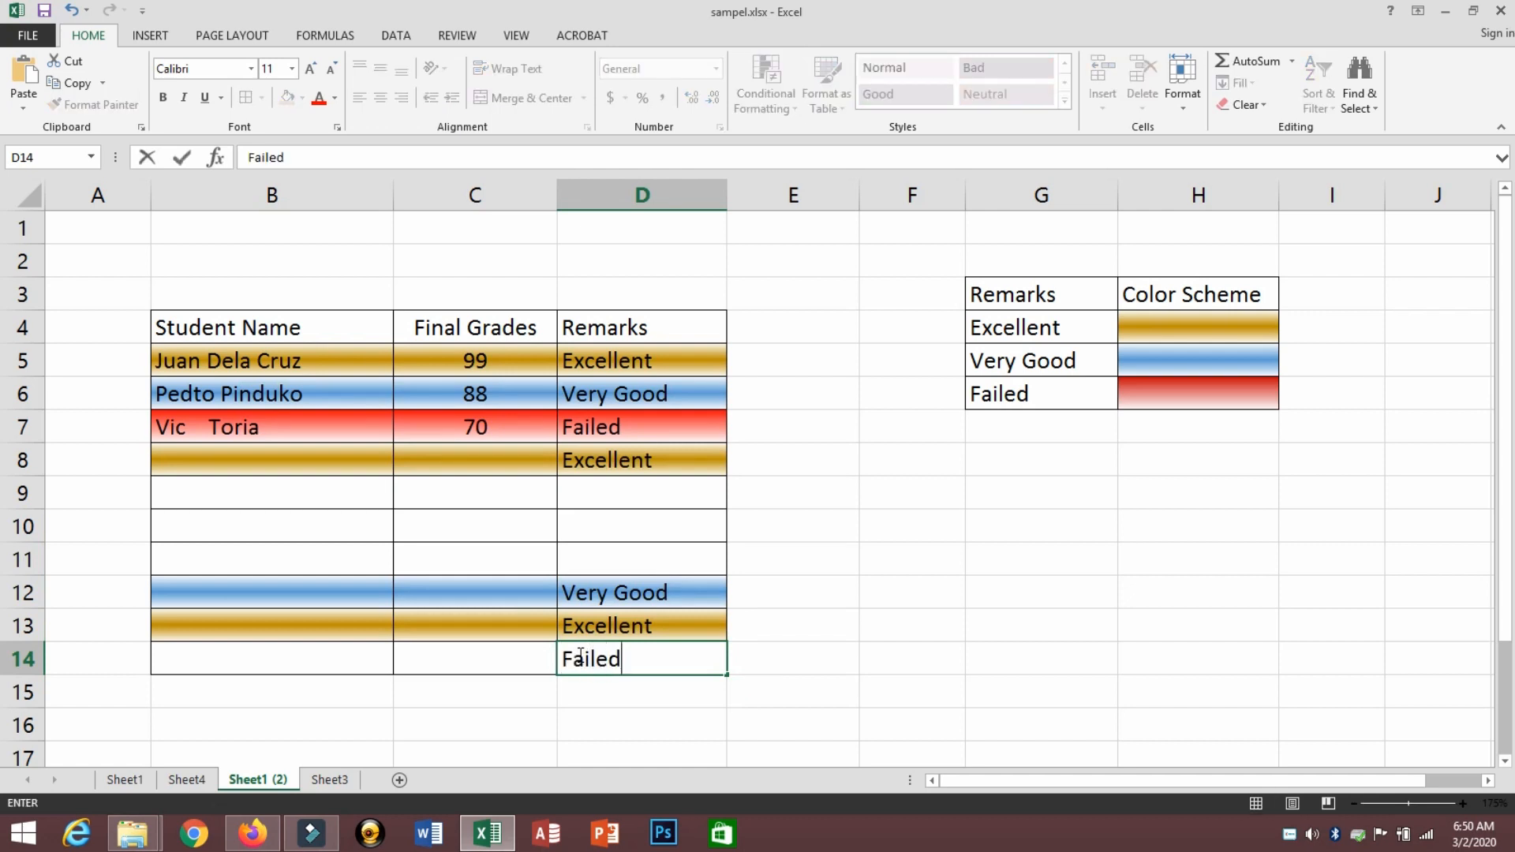
pyautogui.press('Return')
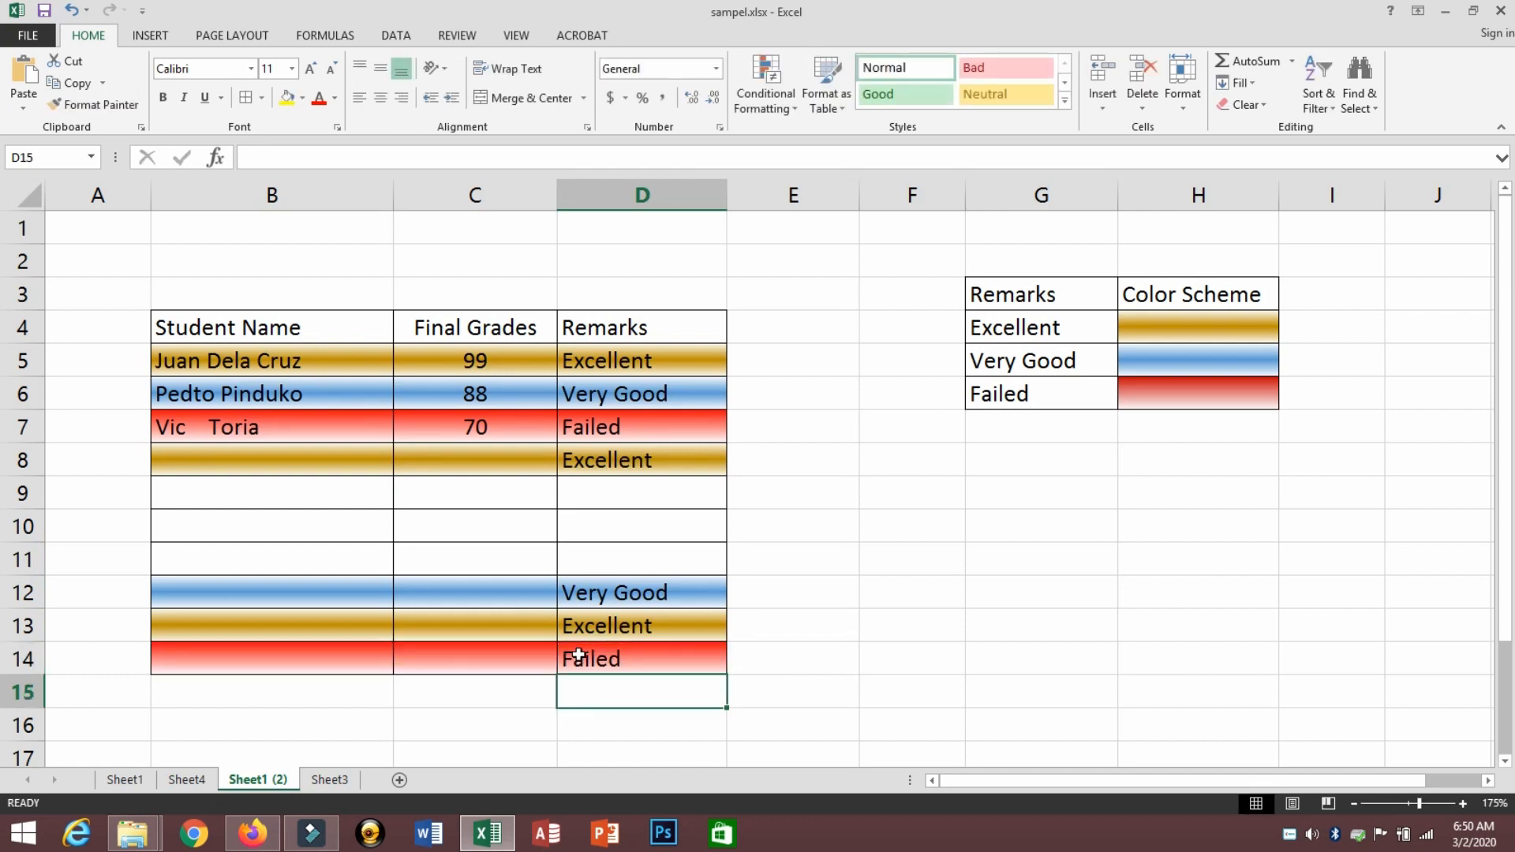
pyautogui.click(457, 517)
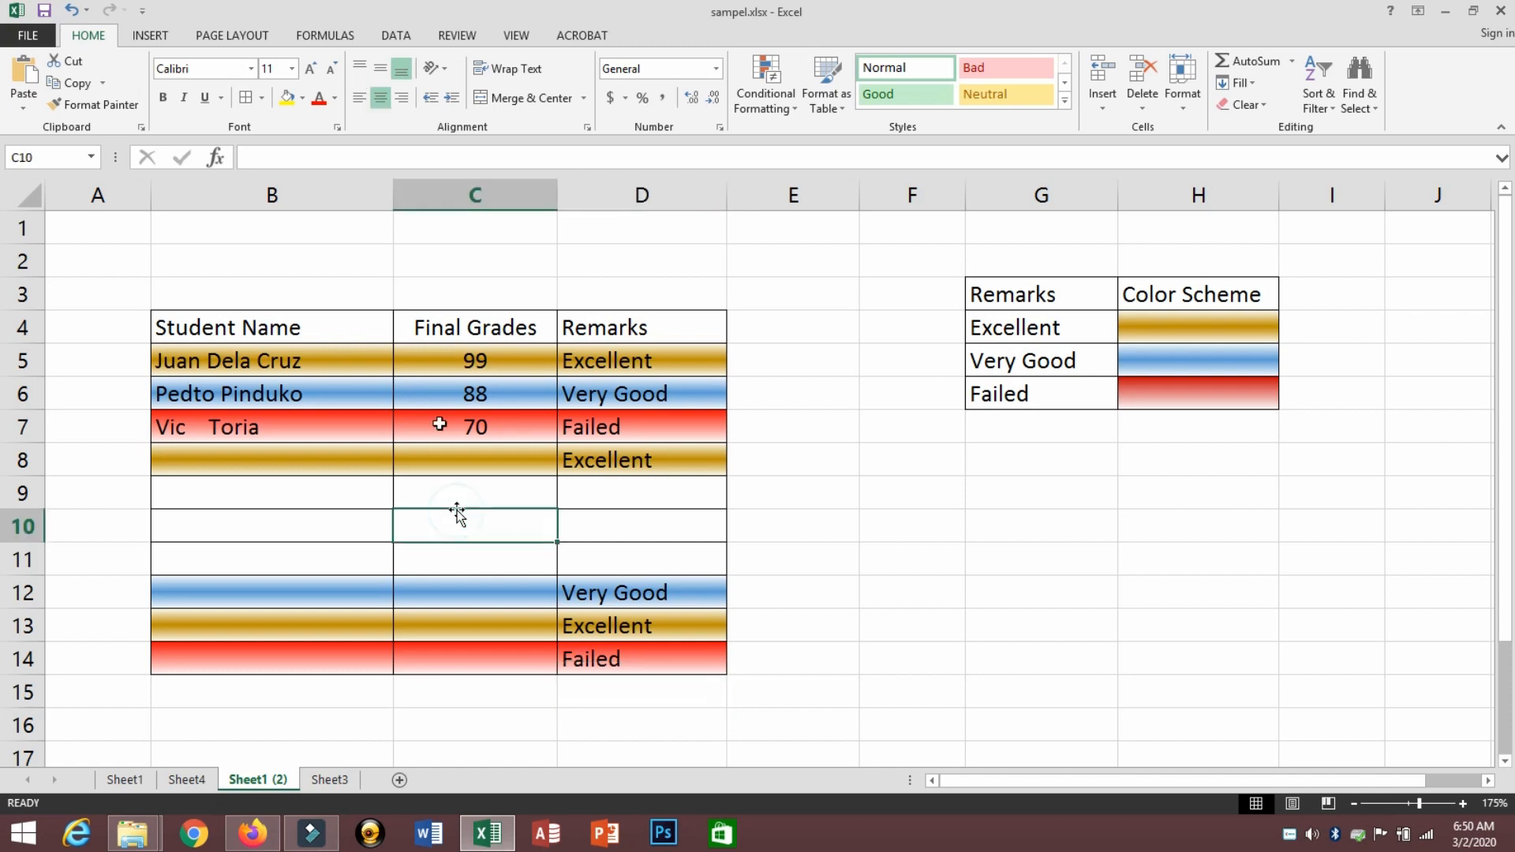
pyautogui.click(273, 324)
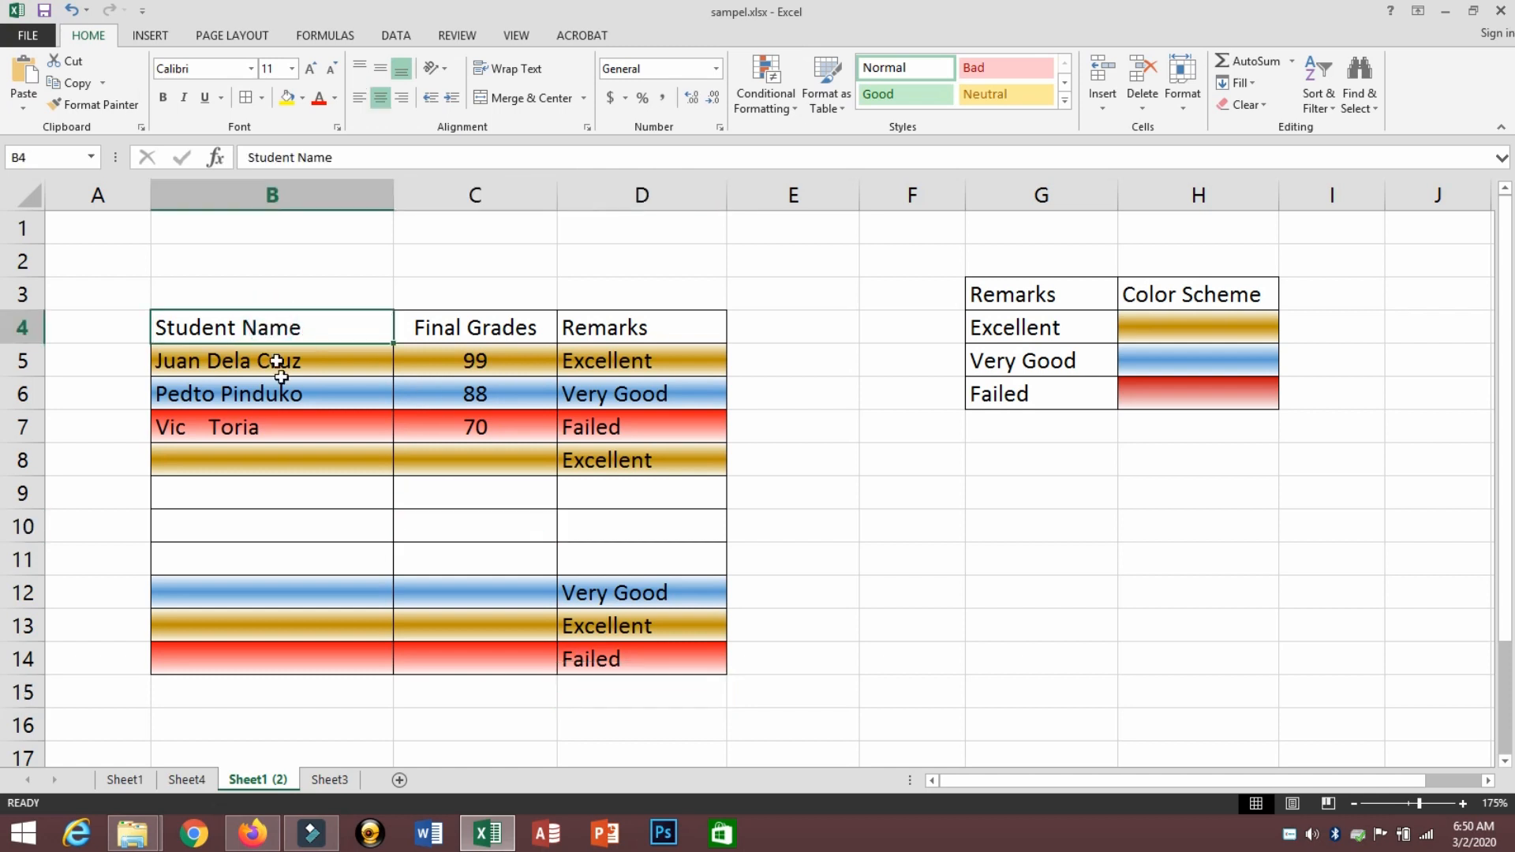
pyautogui.moveTo(278, 362); pyautogui.dragTo(676, 654)
pyautogui.click(626, 398)
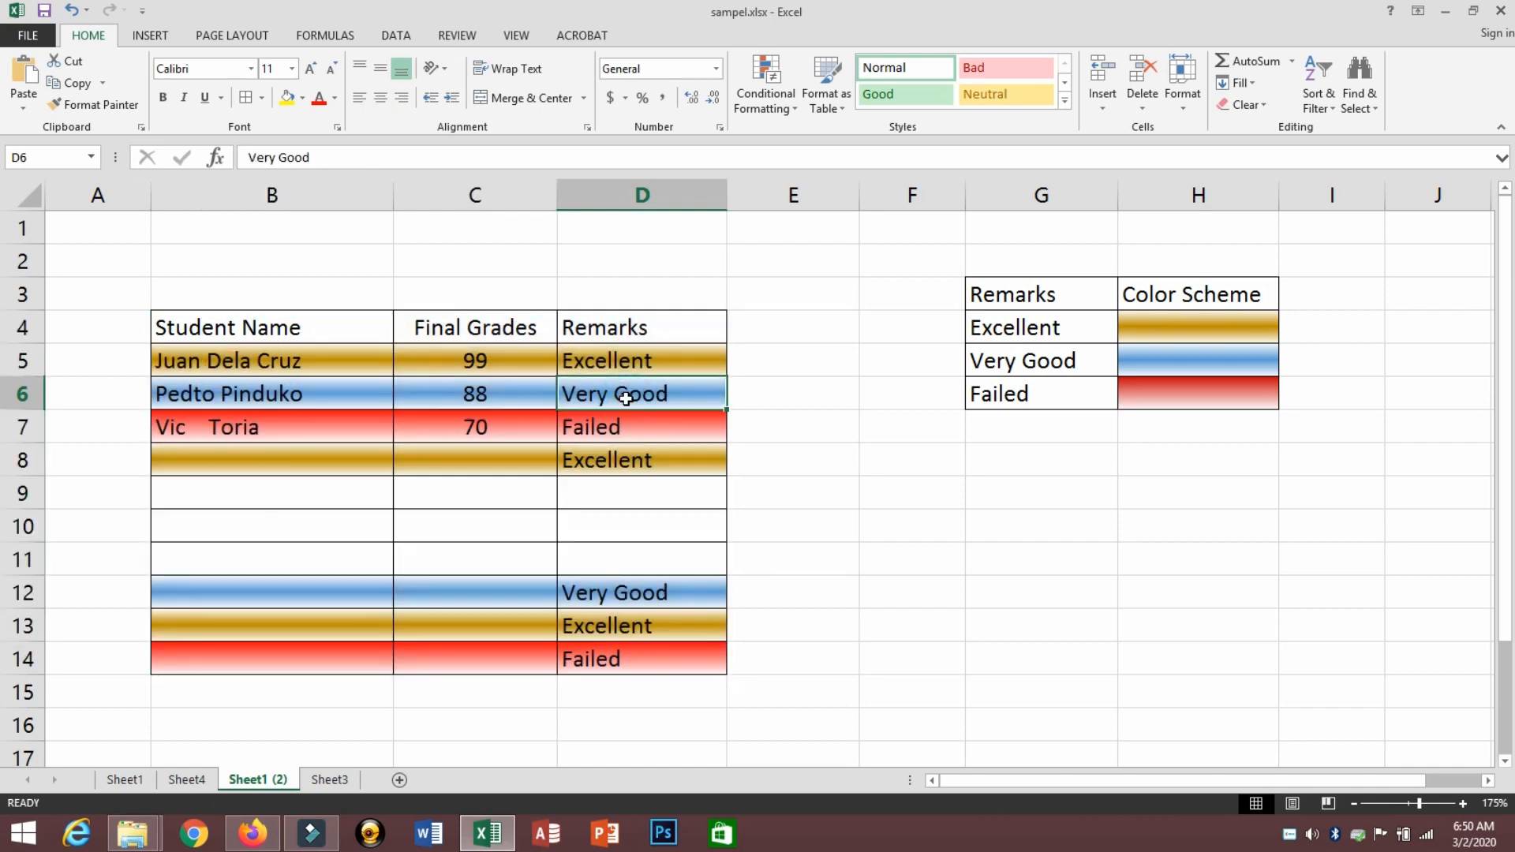